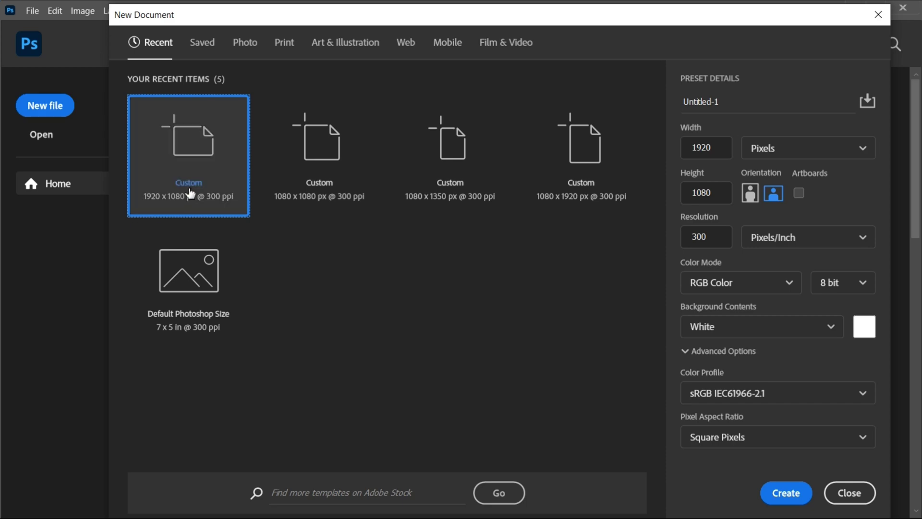
Create a new 1920 x 1080 px document at 300 ppi with RGB colour and a white background.
click(700, 148)
click(715, 192)
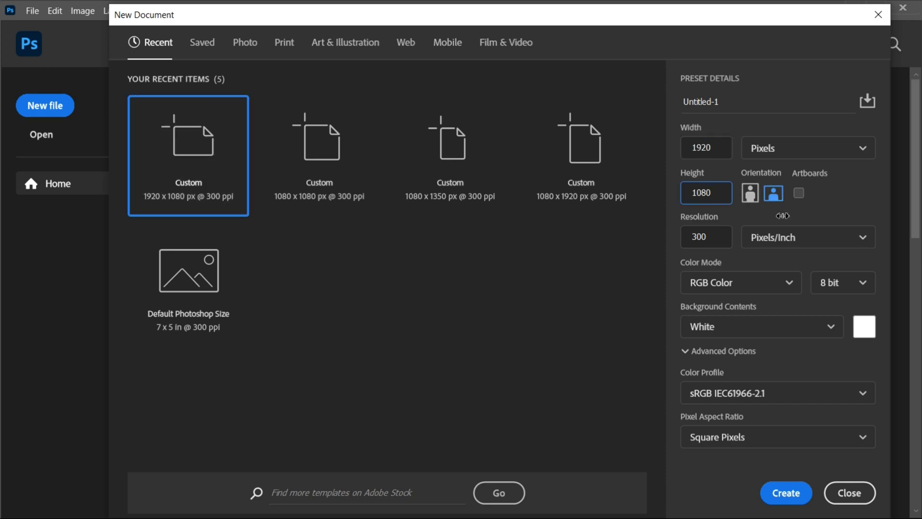
click(786, 492)
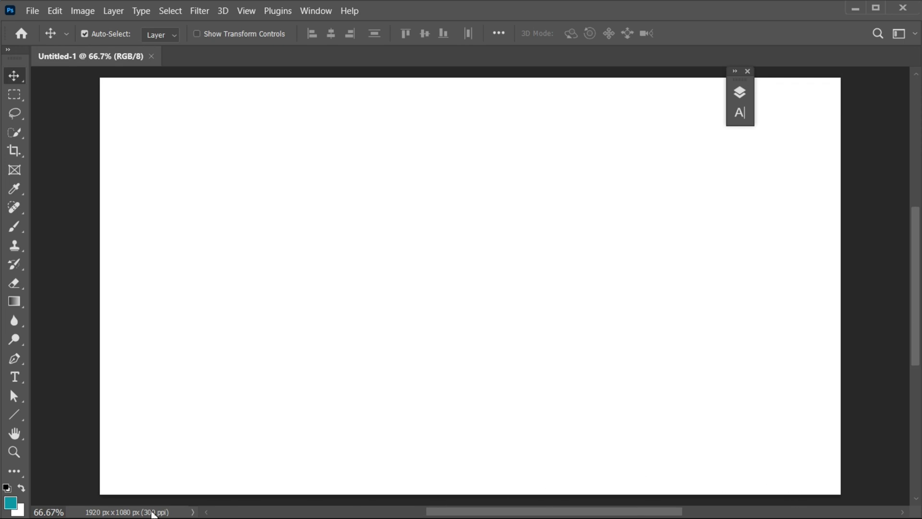
Fill the background with the teal foreground colour #0499a3 and fit the canvas to the window.
click(12, 504)
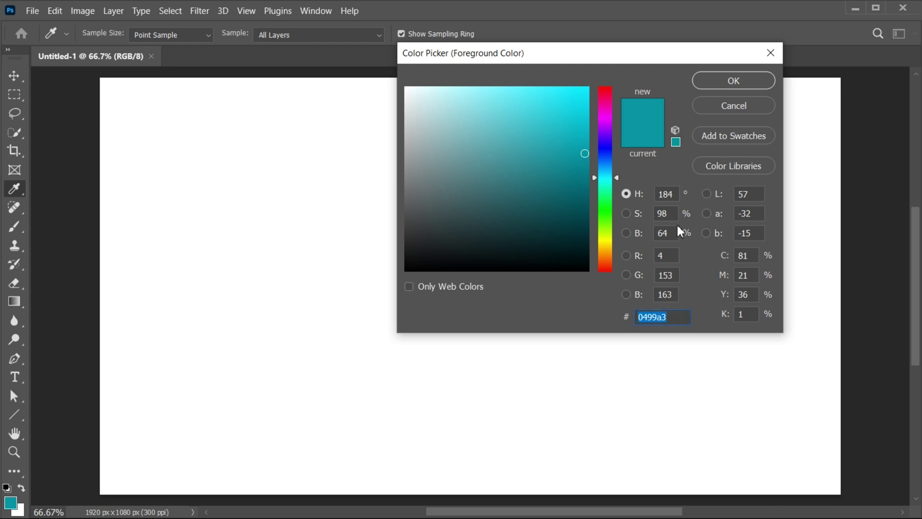
click(727, 82)
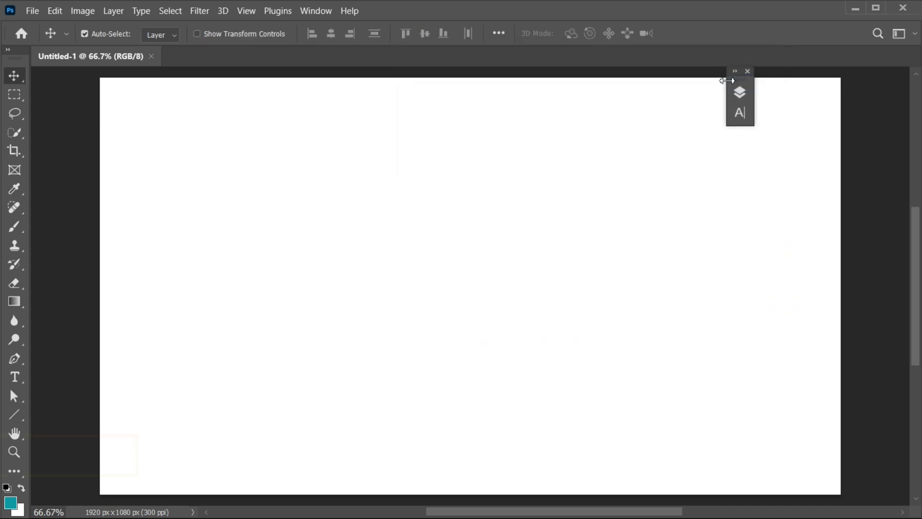
key(alt+BackSpace)
key(ctrl+0)
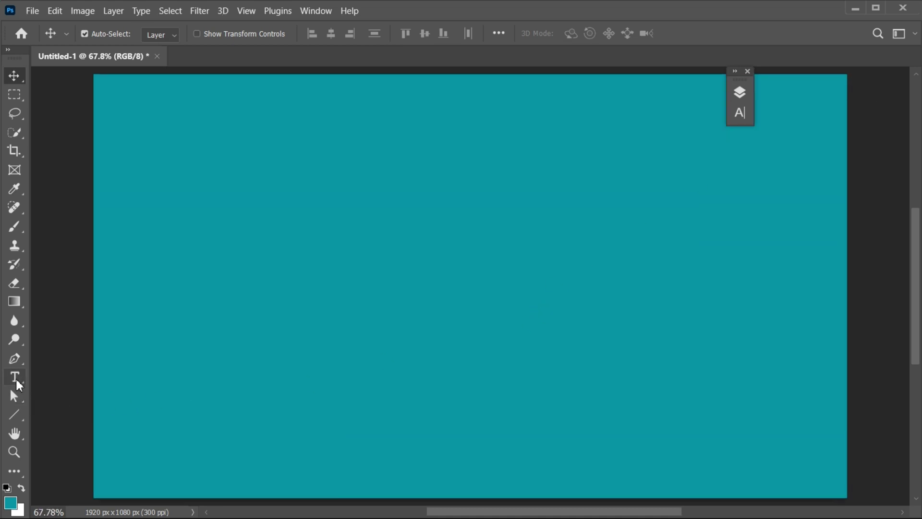
Add the text CHAMPION near the middle of the canvas and colour it white (#ffffff).
key(t)
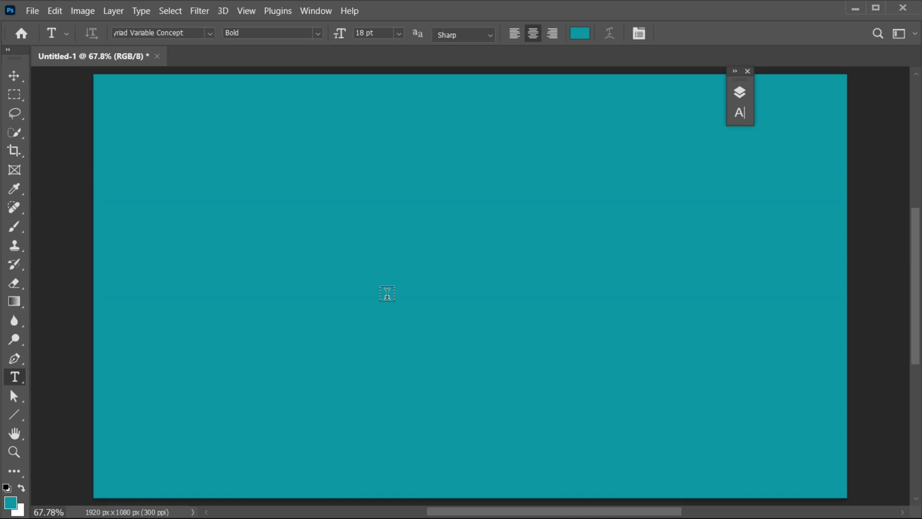
click(387, 293)
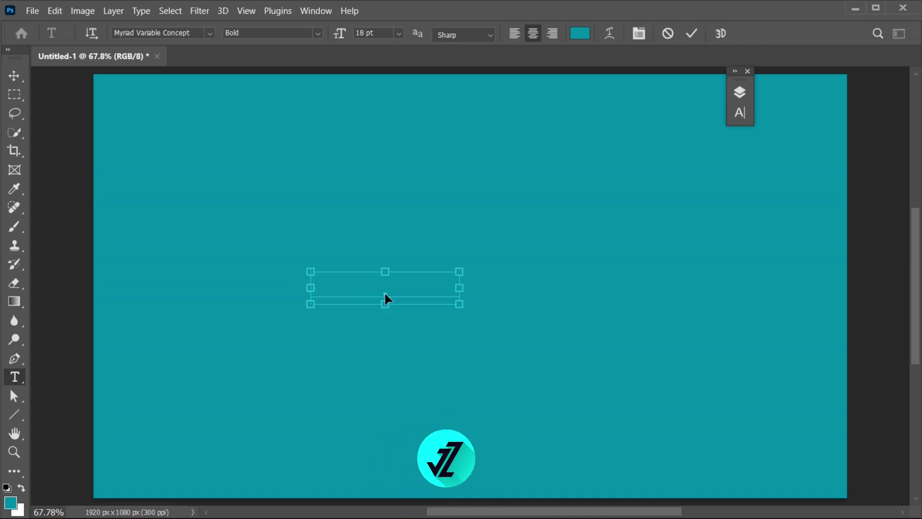
key(ctrl+a)
click(580, 33)
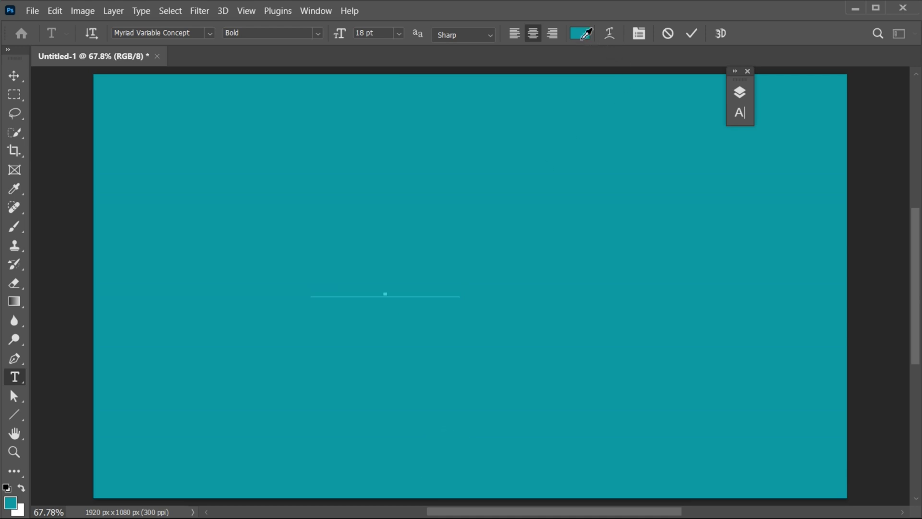
drag(411, 91, 402, 85)
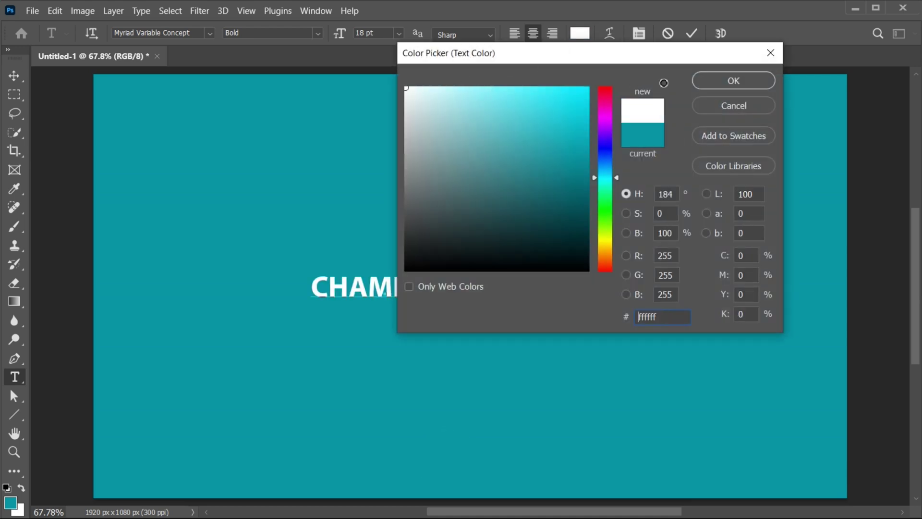
click(712, 80)
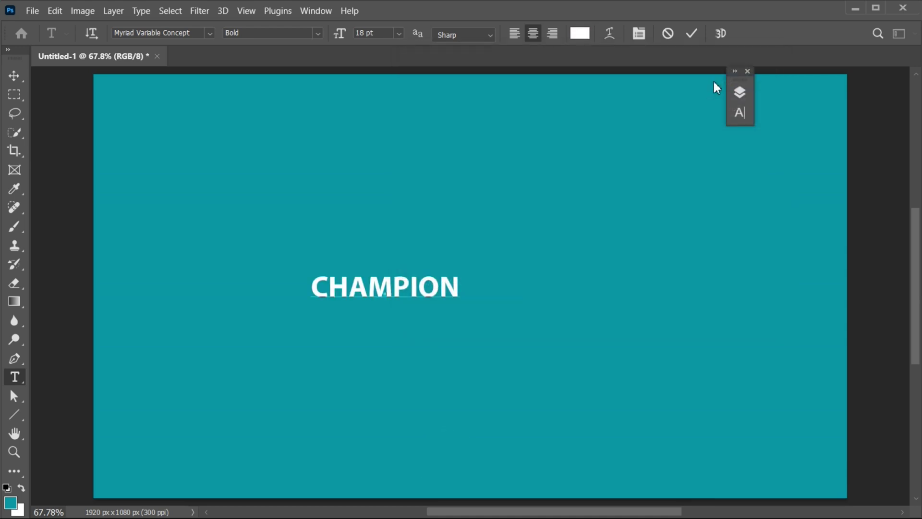
Set the font of the CHAMPION text to Poppins Black.
click(195, 32)
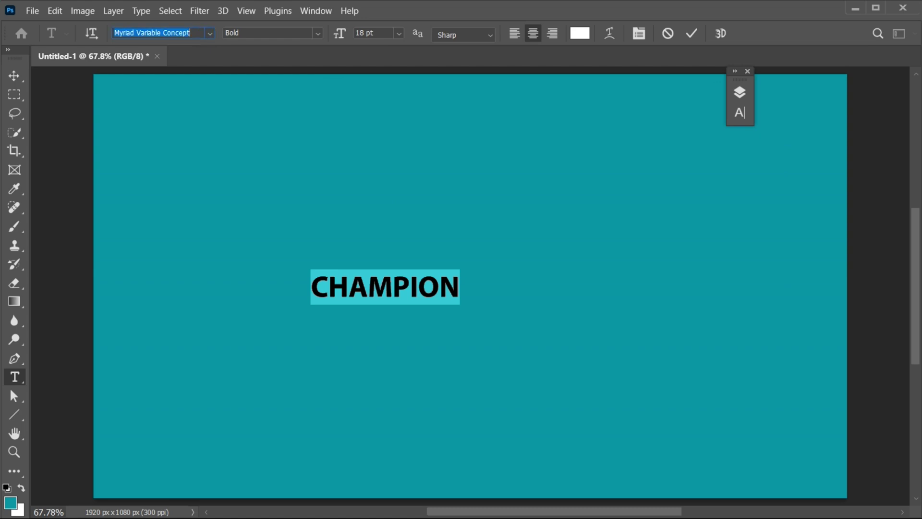
text(poppins)
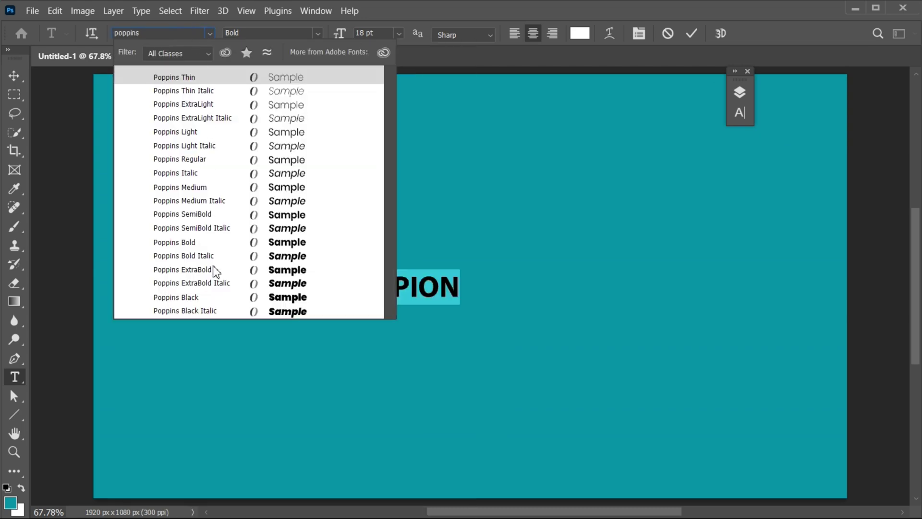
click(209, 297)
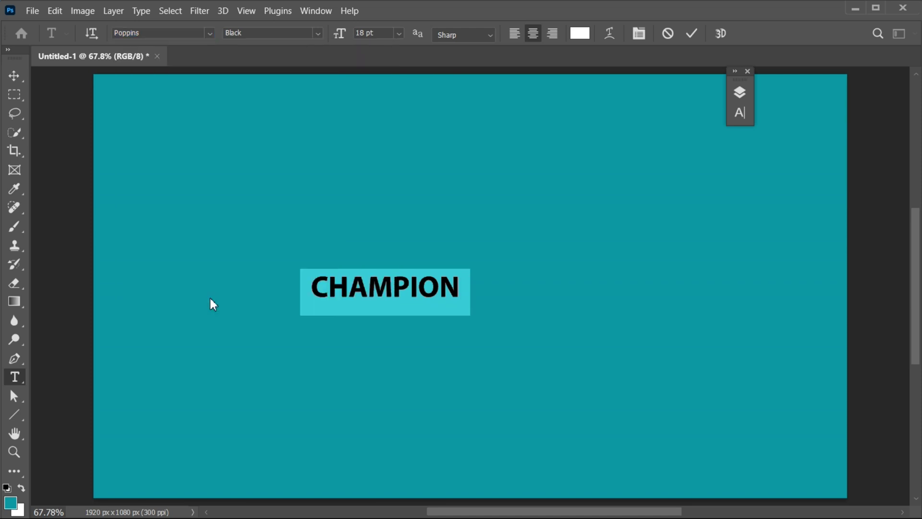
Increase the CHAMPION font size to 34 pt and commit the text.
key(Up)
key(Up)
key(Up)
key(Up)
key(Up)
key(Up)
key(Up)
key(Up)
key(Up)
key(Up)
key(Up)
key(Up)
key(Up)
key(Up)
key(Up)
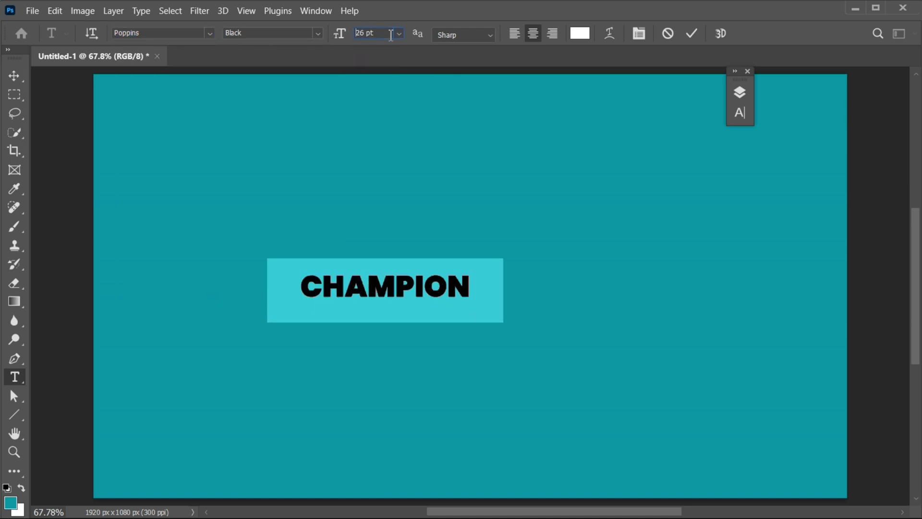
key(Up)
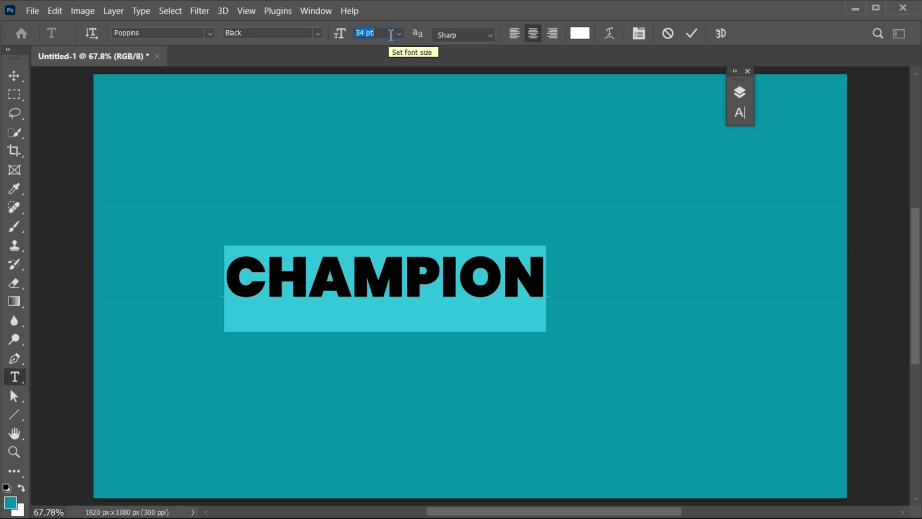
click(693, 37)
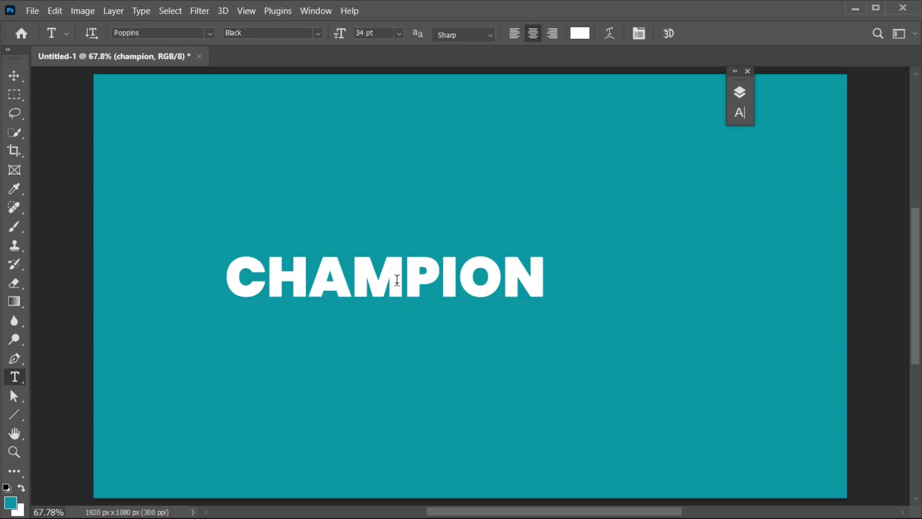
Move the CHAMPION text up to the horizontal middle of the canvas's upper half and show the layer list.
key(v)
drag(401, 288, 451, 231)
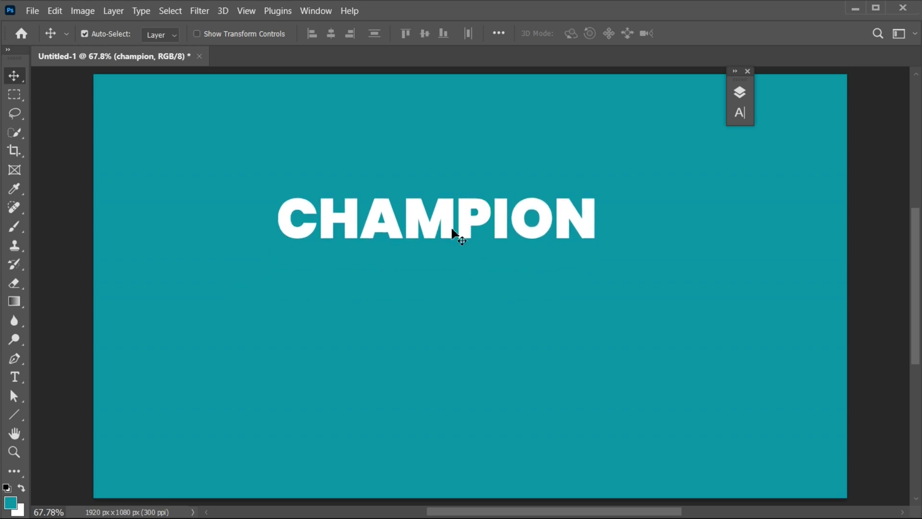
click(735, 72)
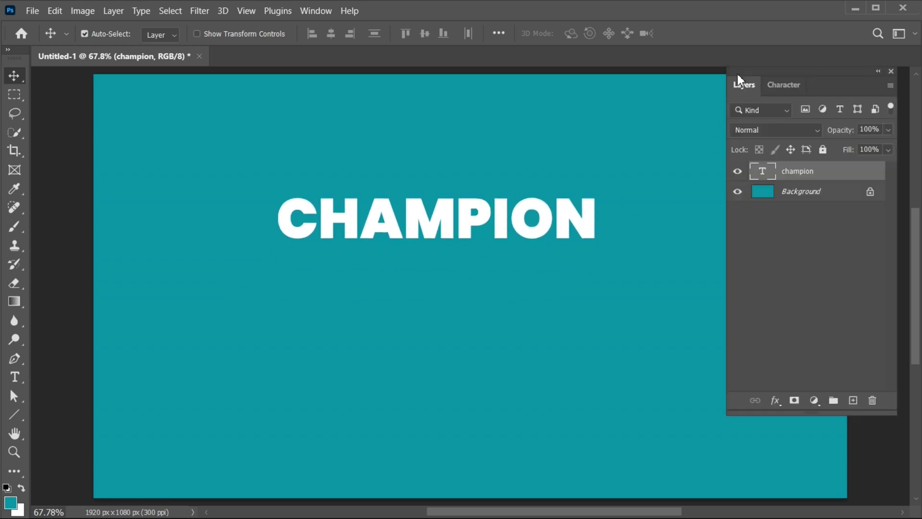
Duplicate the CHAMPION text directly below the original and change the copy's wording to PLAYER.
drag(462, 223, 460, 270)
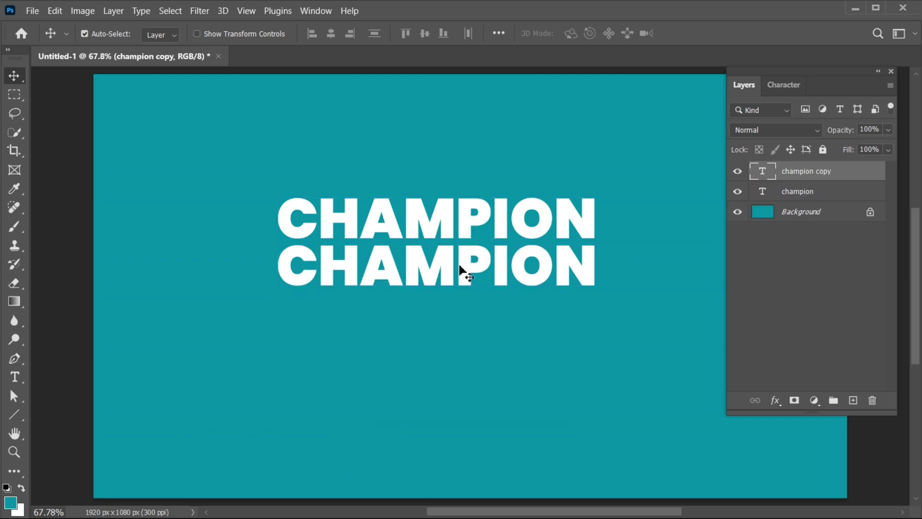
key(t)
click(460, 264)
key(ctrl+a)
key(ctrl+shift+c)
key(ctrl+Return)
key(ctrl+a)
text(PLAYER)
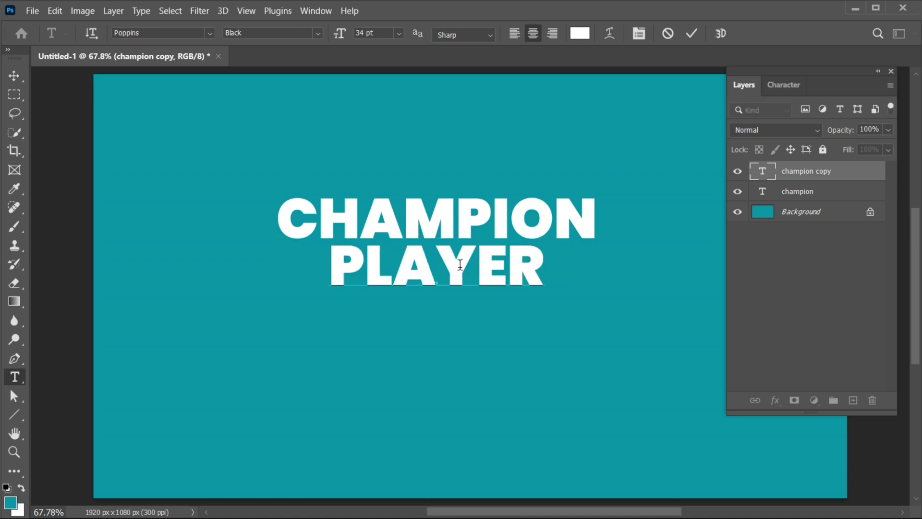
Increase the PLAYER font size to 51 pt so it spans the width of CHAMPION, and commit the text.
key(ctrl+a)
scroll(389, 37, up, 15)
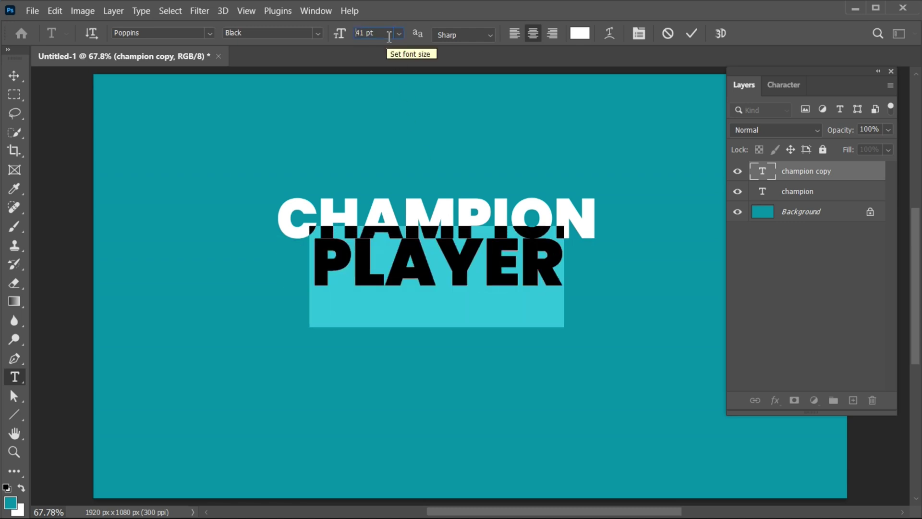
scroll(389, 36, up, 1)
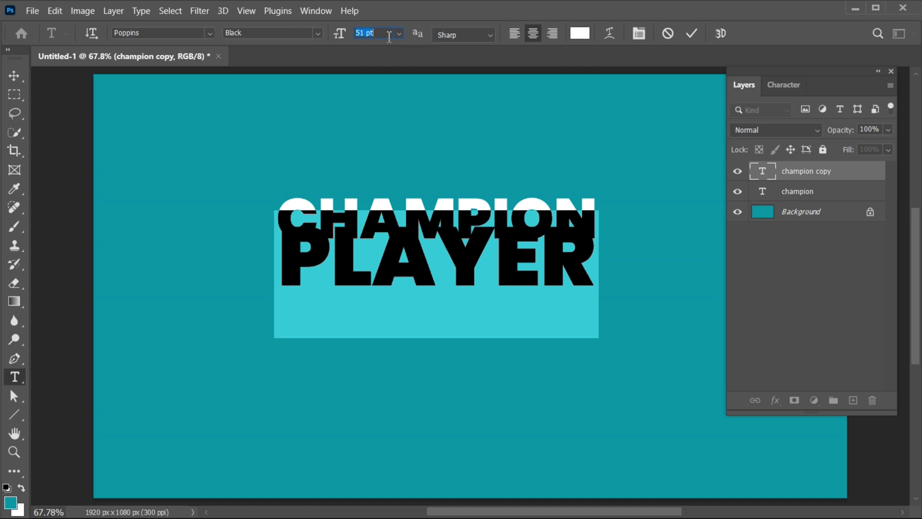
click(691, 33)
Move the PLAYER text down until it sits just beneath CHAMPION without overlapping it.
key(v)
drag(467, 272, 467, 292)
key(Down)
key(Down)
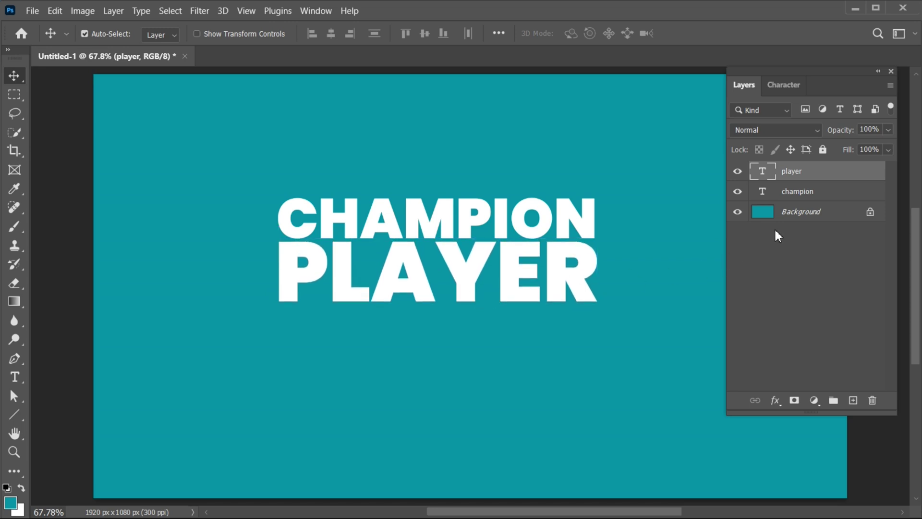
Convert the player and champion text layers together into one smart object.
shift+click(791, 195)
right_click(778, 173)
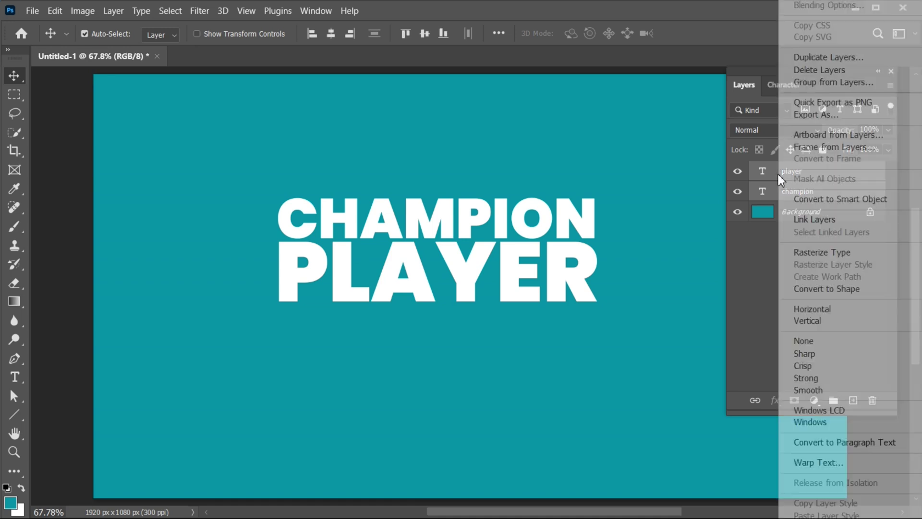
click(806, 199)
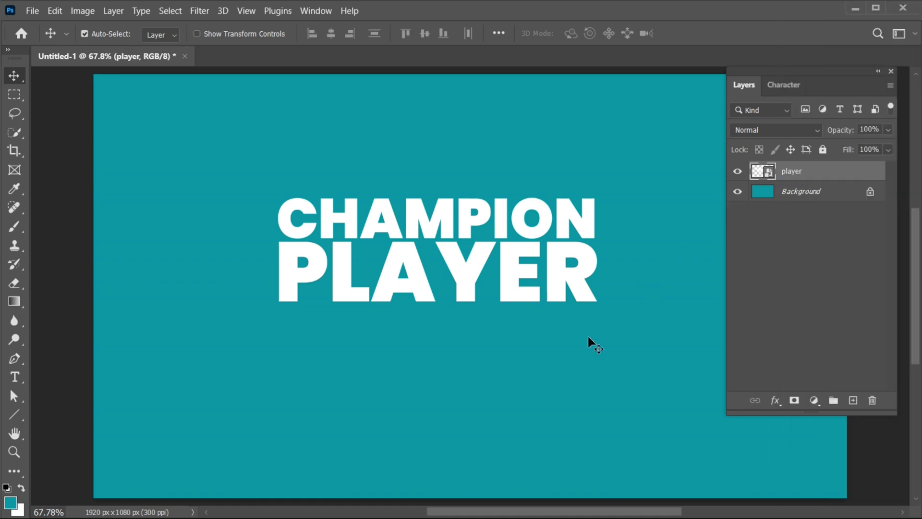
Deselect the layer and show the document's guides with the whole canvas in view.
click(453, 370)
key(ctrl+semicolon)
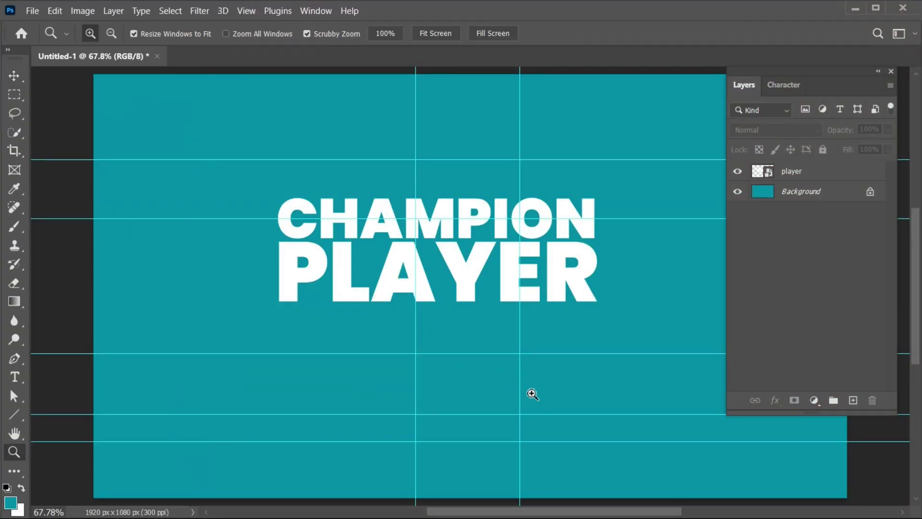
scroll(535, 394, down, 2)
drag(559, 377, 454, 370)
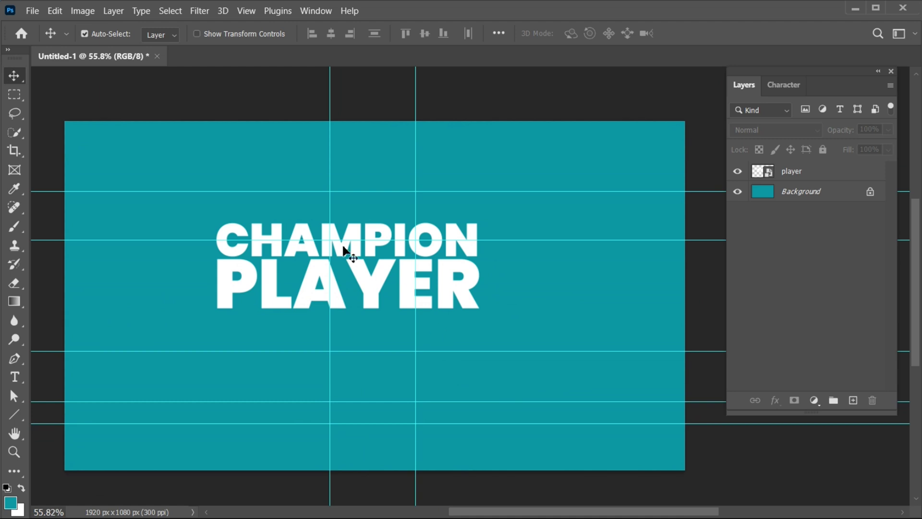
Move the text smart object against the second vertical guide and scale it to 129.61% to fit between the second and third horizontal guides.
drag(355, 239, 561, 277)
key(ctrl+t)
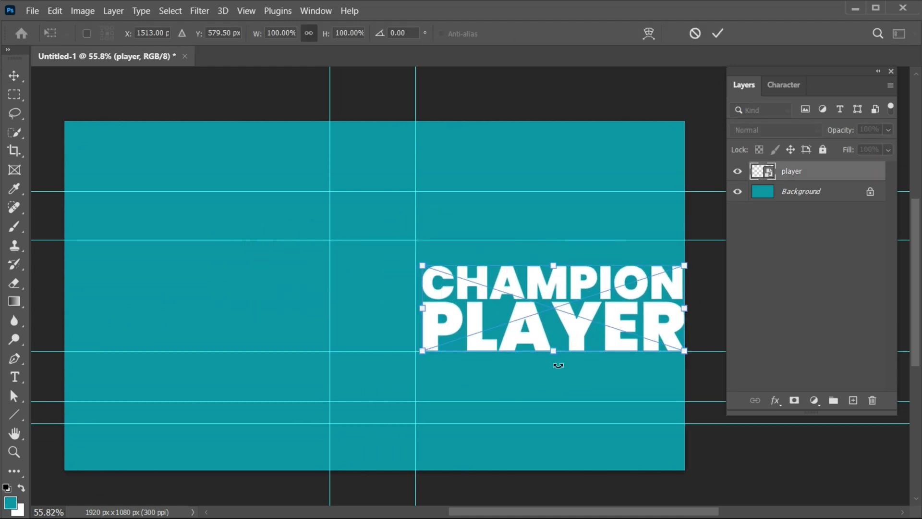
drag(553, 351, 554, 361)
drag(452, 282, 482, 275)
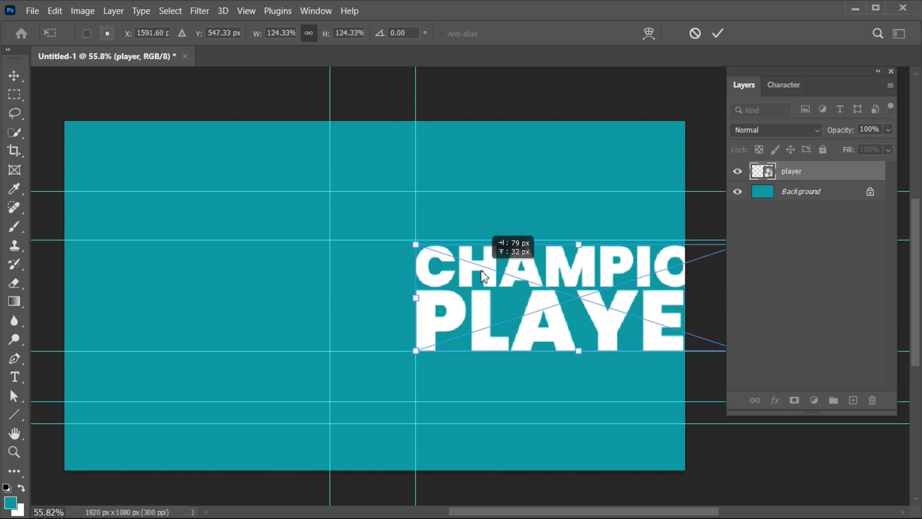
drag(416, 244, 417, 243)
drag(433, 282, 442, 278)
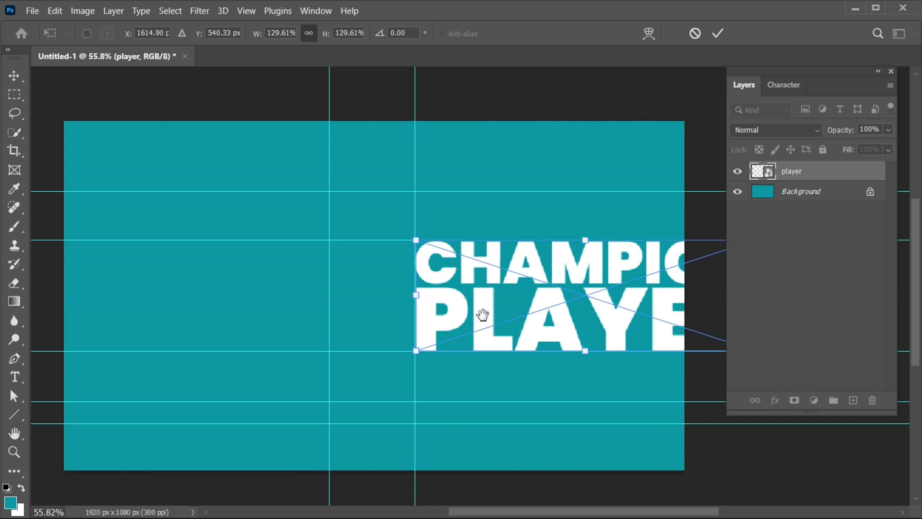
scroll(447, 297, right, 3)
click(717, 33)
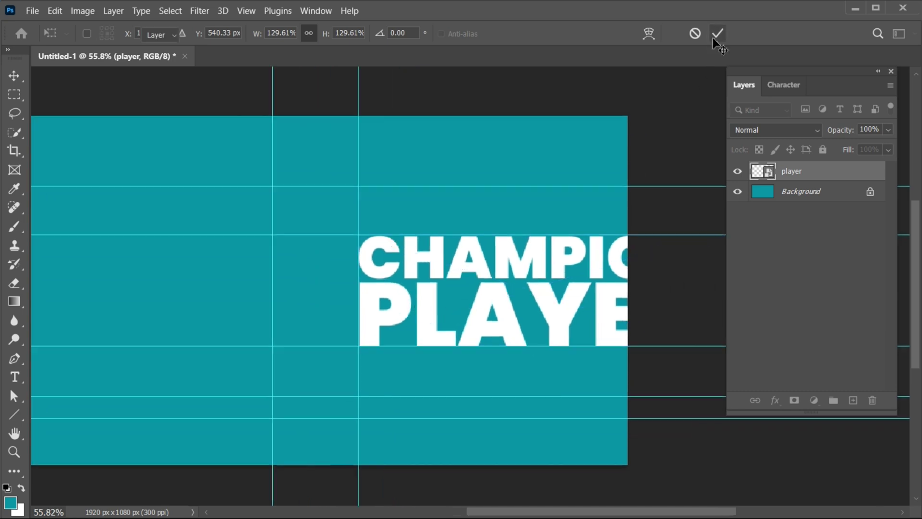
Duplicate the player smart object and hide the copy.
key(ctrl+j)
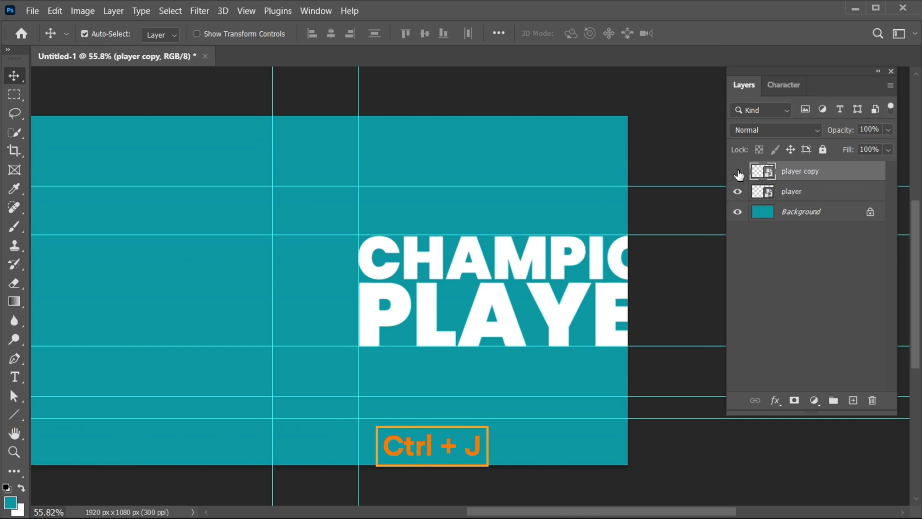
click(737, 173)
Apply a Perspective transform to the player smart object, flaring its right edge to reach the lowest horizontal guide.
click(793, 192)
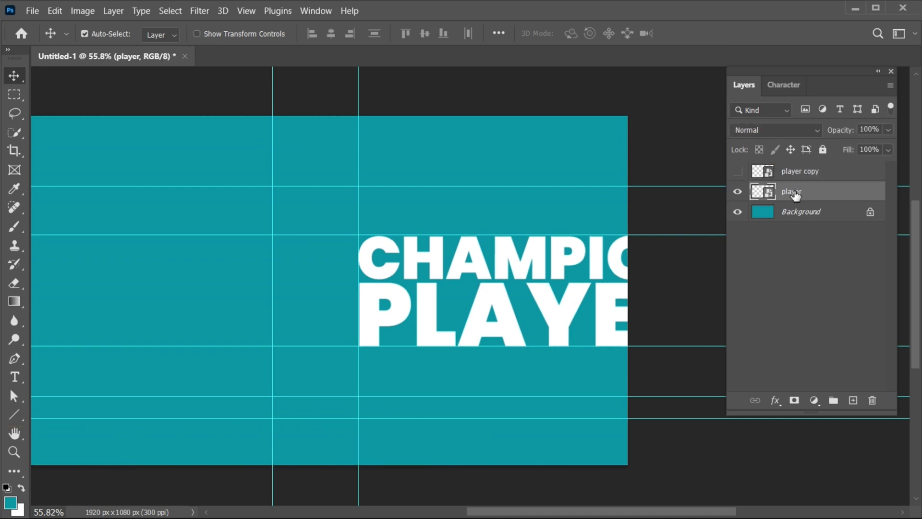
key(ctrl+t)
right_click(455, 326)
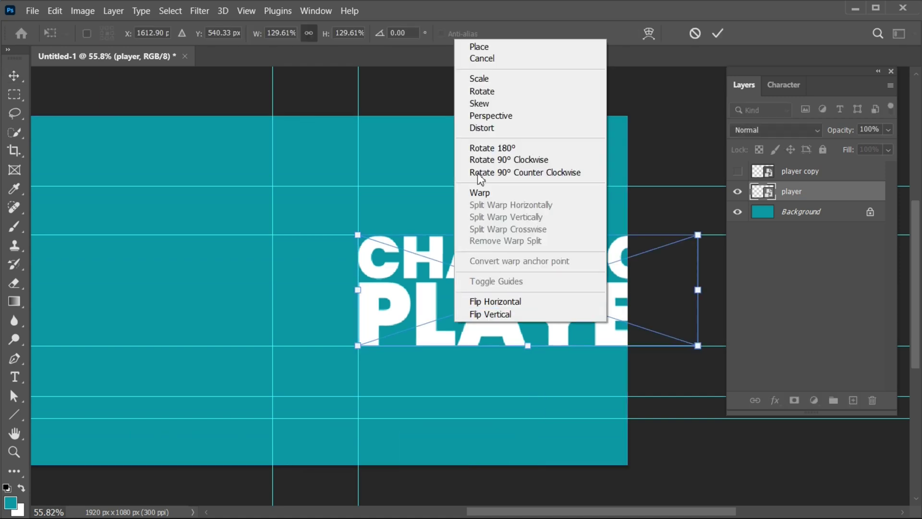
click(485, 117)
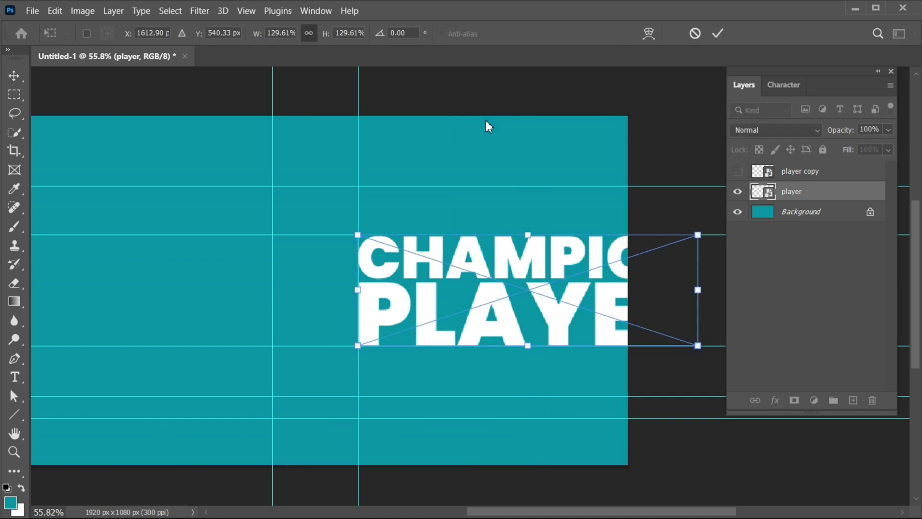
drag(700, 353, 702, 426)
click(714, 38)
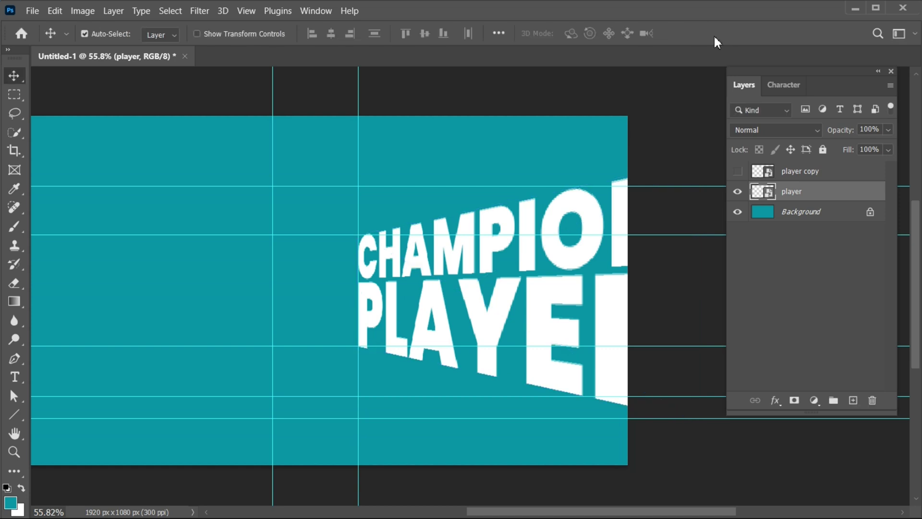
Narrow the player smart object to 106.51% width so the full text fits up to the canvas's right edge.
key(ctrl+t)
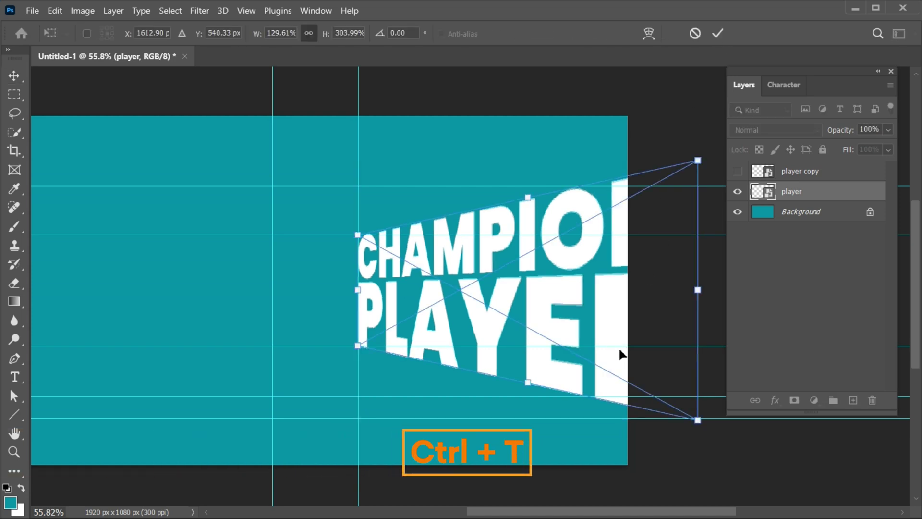
drag(698, 290, 637, 290)
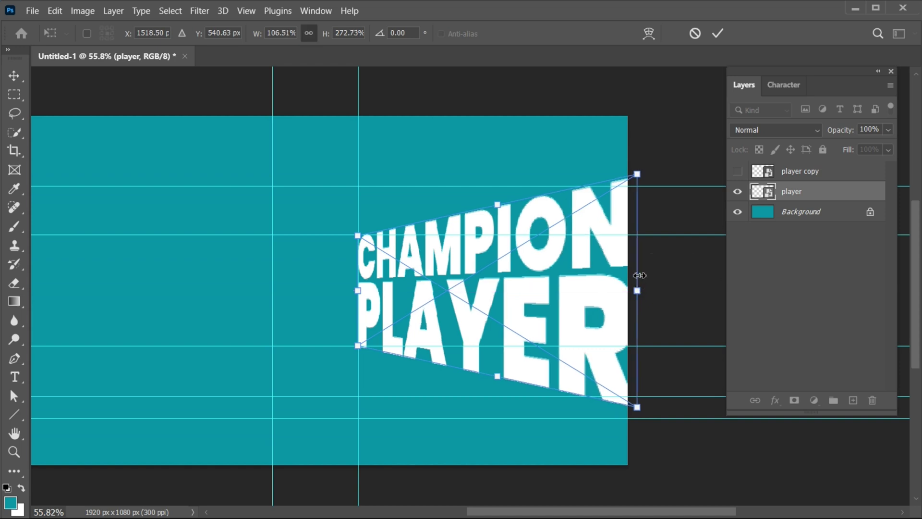
click(718, 33)
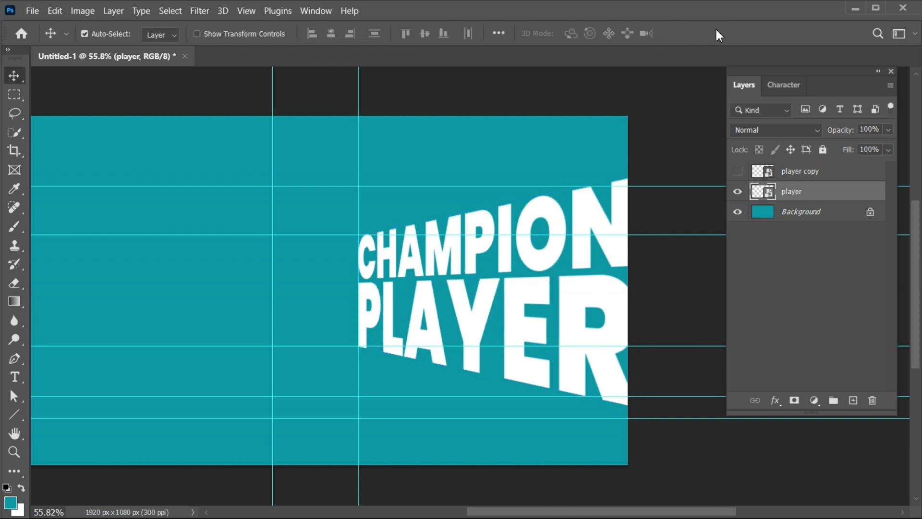
Duplicate the hidden player copy layer, then show player copy and move it against the outer side of the first vertical guide.
drag(281, 350, 421, 342)
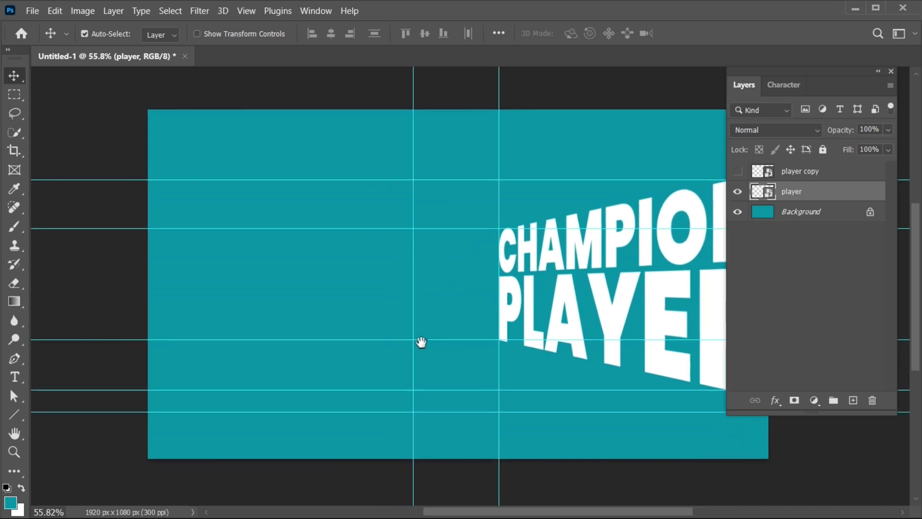
click(793, 178)
key(ctrl+j)
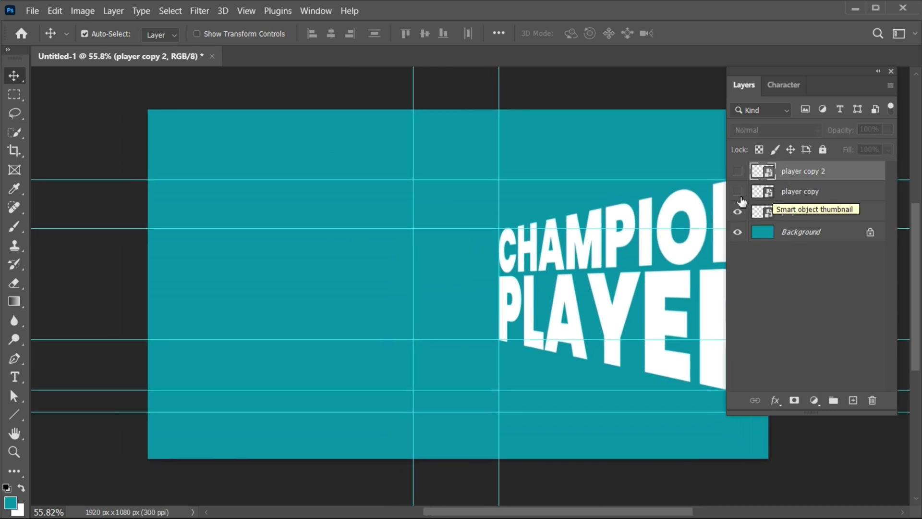
click(737, 191)
click(787, 195)
drag(538, 266, 144, 278)
Apply a Perspective transform to player copy, flaring its left edge to reach the lowest horizontal guide.
key(ctrl+t)
right_click(258, 321)
click(294, 118)
drag(85, 345, 67, 419)
key(Return)
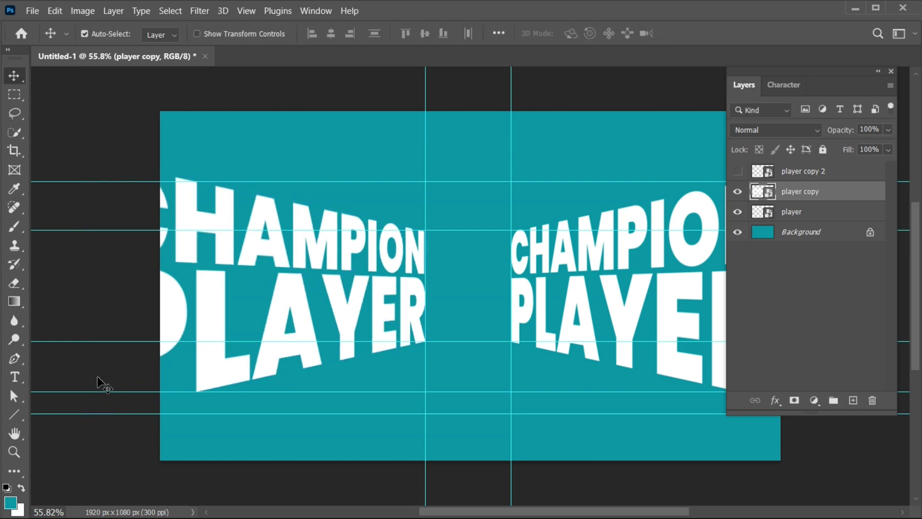
Narrow player copy from its outer side so the full text fits up to the canvas's left edge.
key(ctrl+t)
drag(86, 285, 148, 285)
click(715, 33)
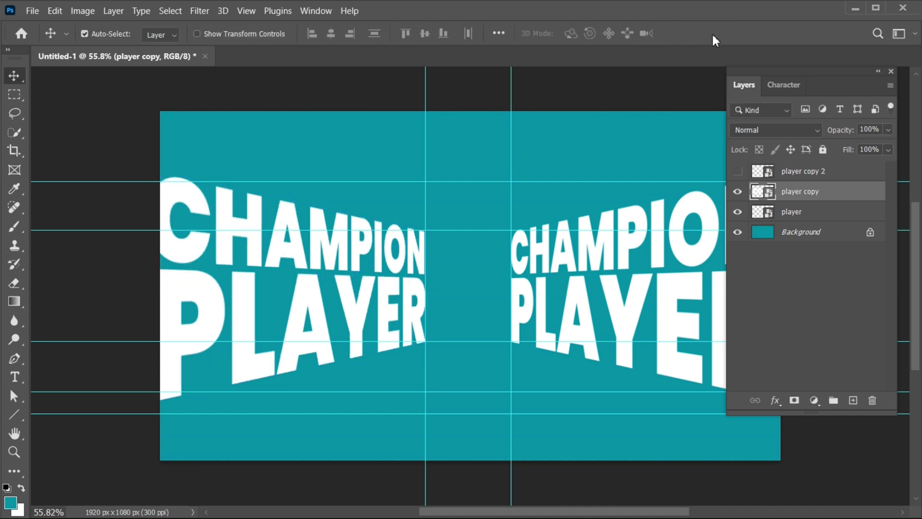
Bring the whole canvas into view and move the layer list clear of it.
drag(572, 372, 520, 373)
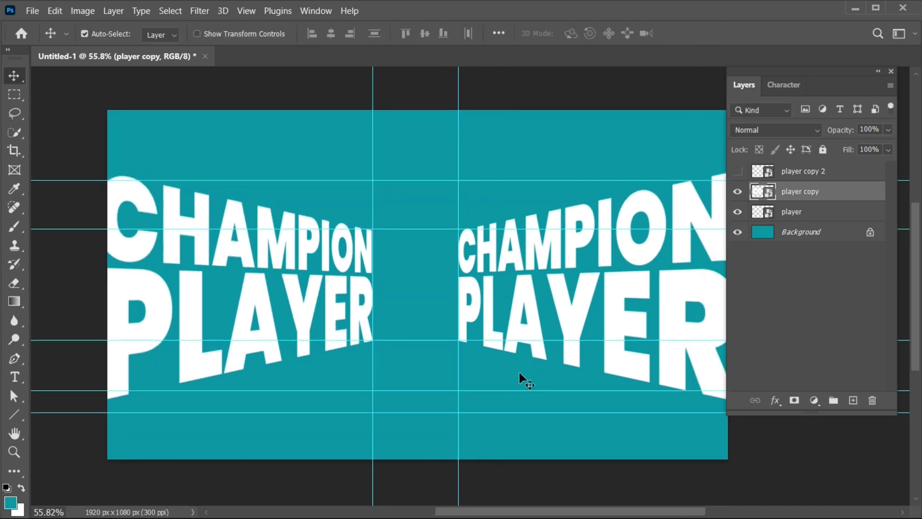
scroll(520, 374, up, 2)
key(z)
drag(555, 430, 521, 427)
key(v)
drag(798, 71, 884, 73)
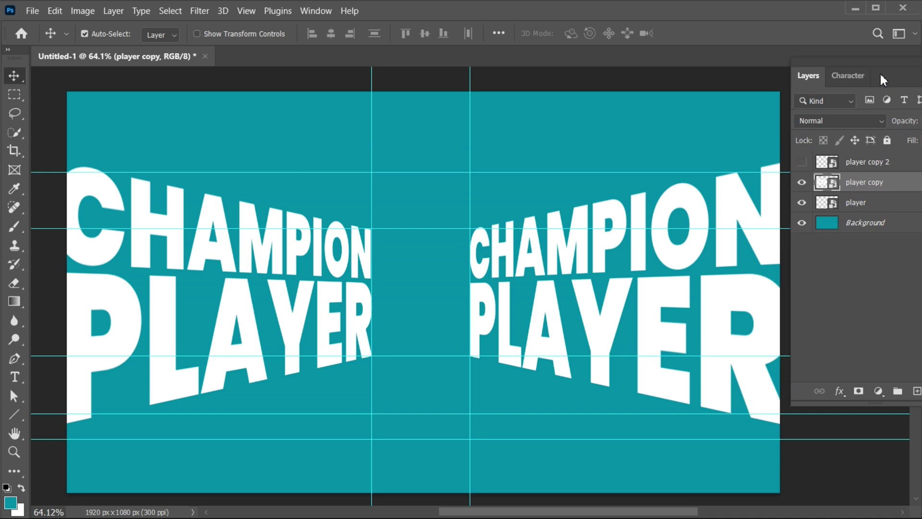
Start a Field Blur on player copy and add a 15 px blur pin just outside the canvas's left edge.
click(205, 10)
mouse_move(242, 201)
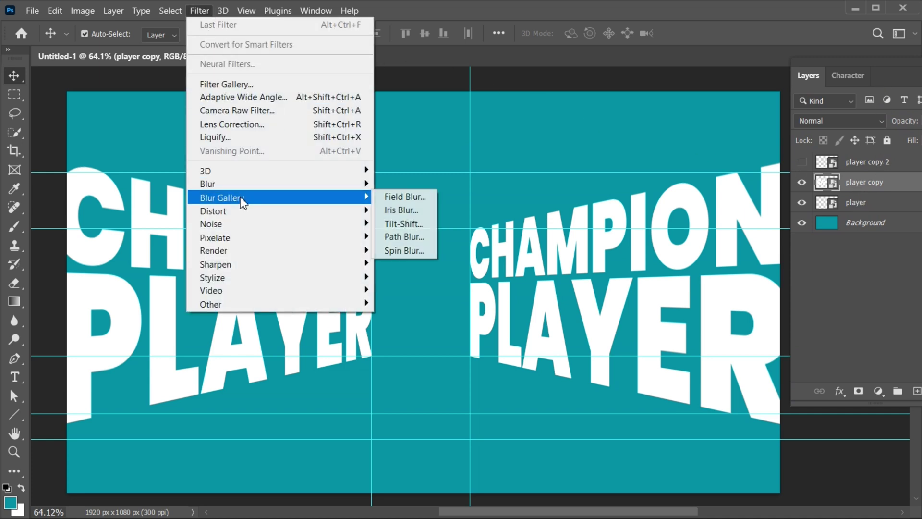
click(404, 197)
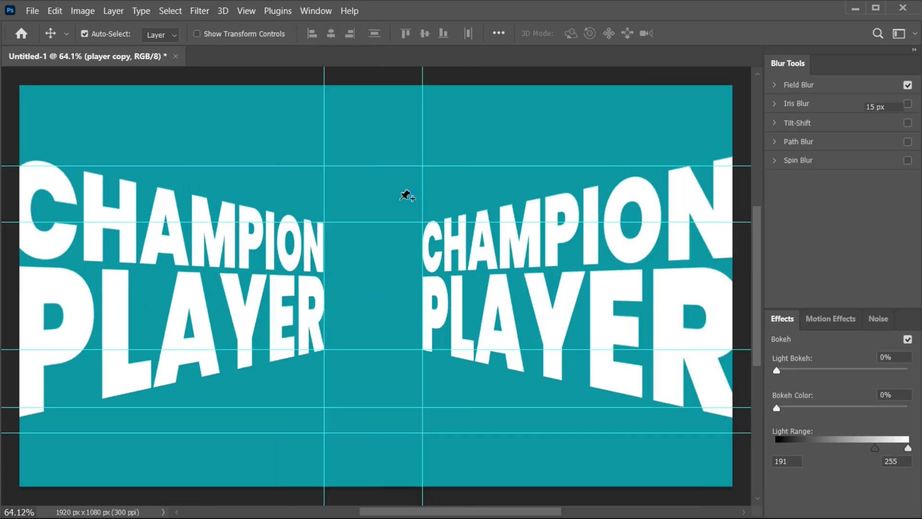
drag(187, 306, 209, 303)
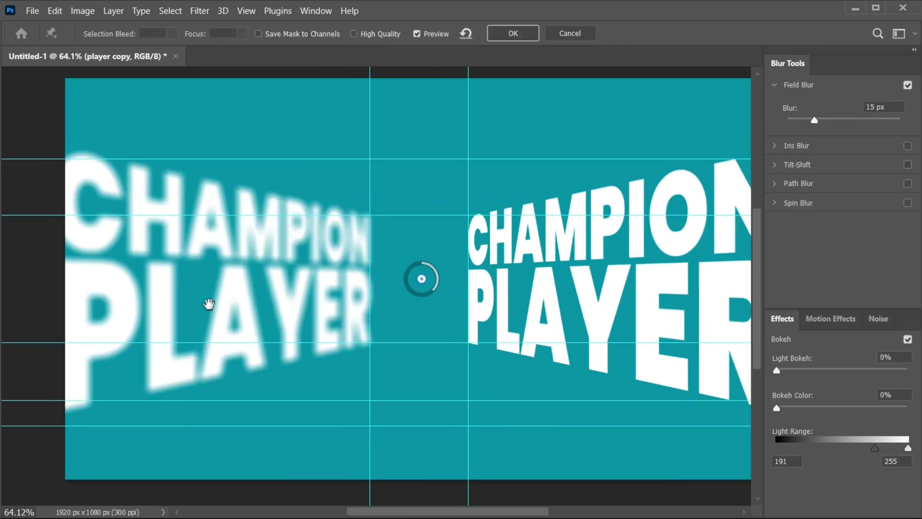
click(50, 275)
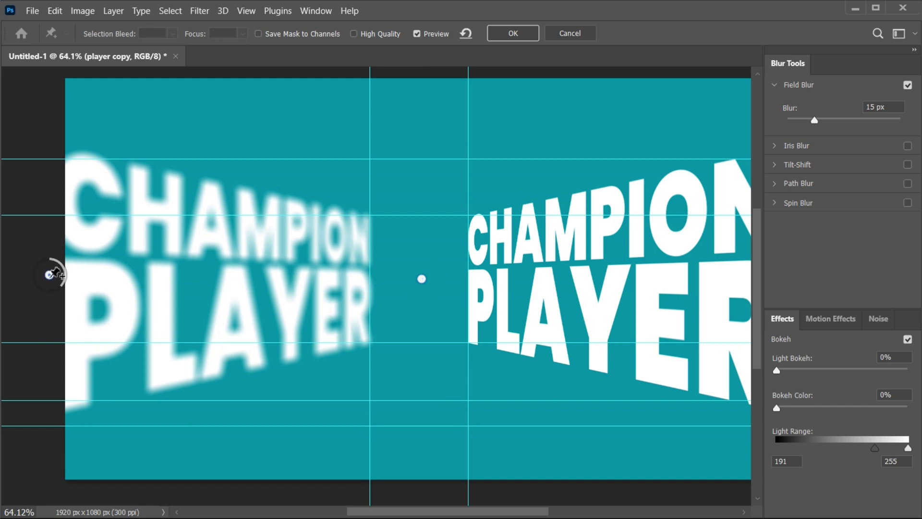
Add a blur pin at player copy's inner edge, reduce its blur, move the outer pin farther from the canvas and apply the filter.
click(367, 269)
drag(376, 280, 367, 251)
drag(50, 274, 22, 274)
click(512, 33)
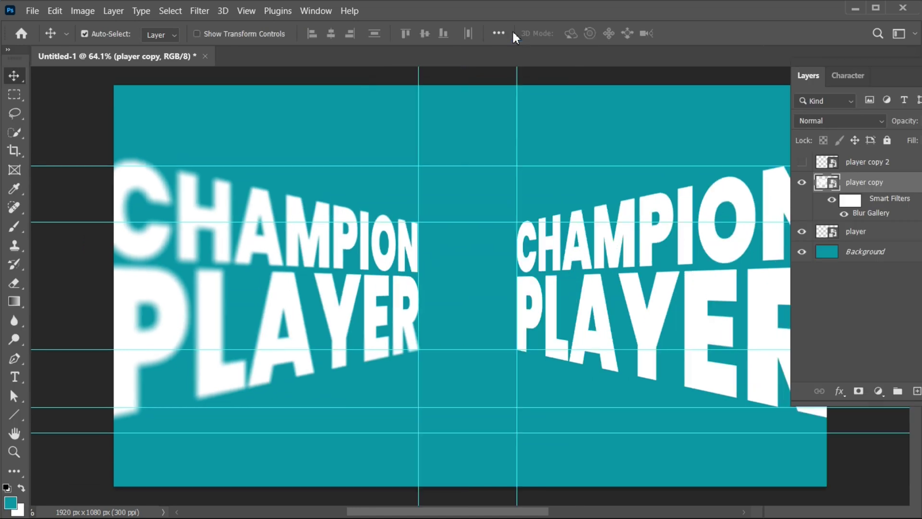
Start a Field Blur on the player layer and add a 15 px blur pin just outside the canvas's right edge.
drag(626, 308, 540, 313)
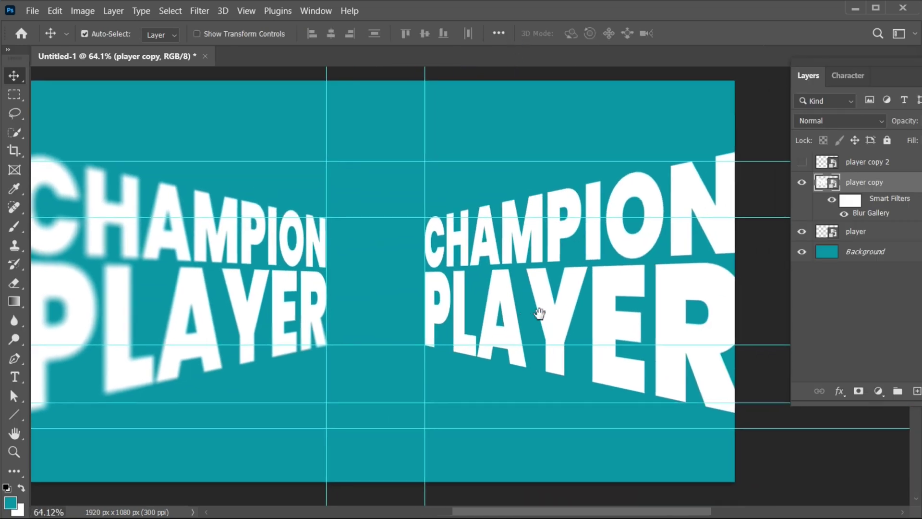
click(859, 232)
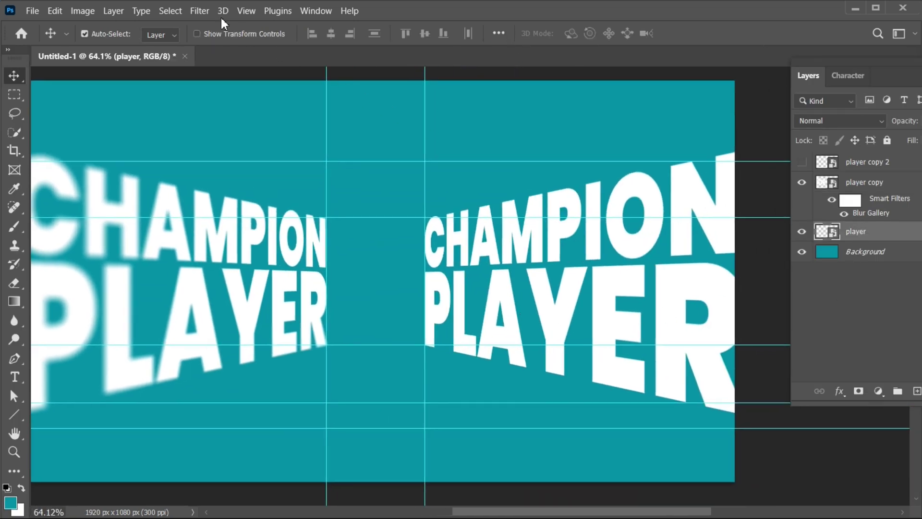
click(208, 12)
mouse_move(274, 198)
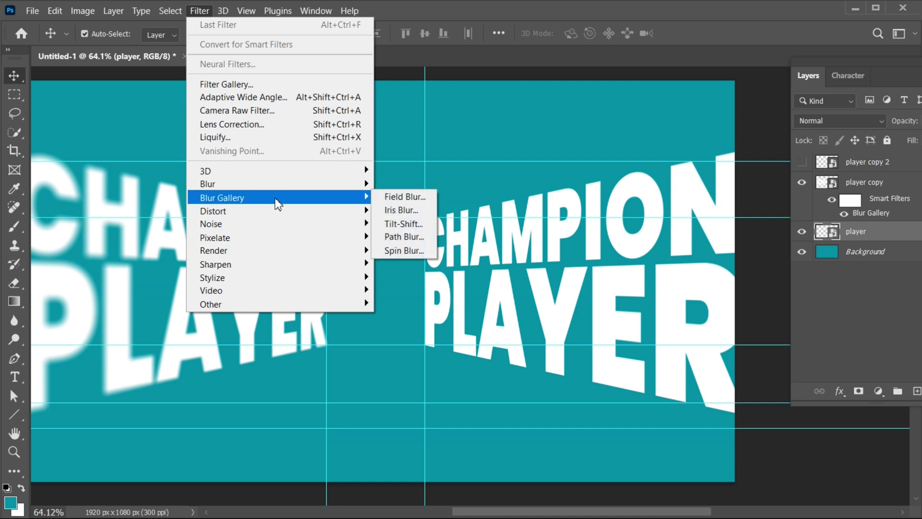
click(387, 198)
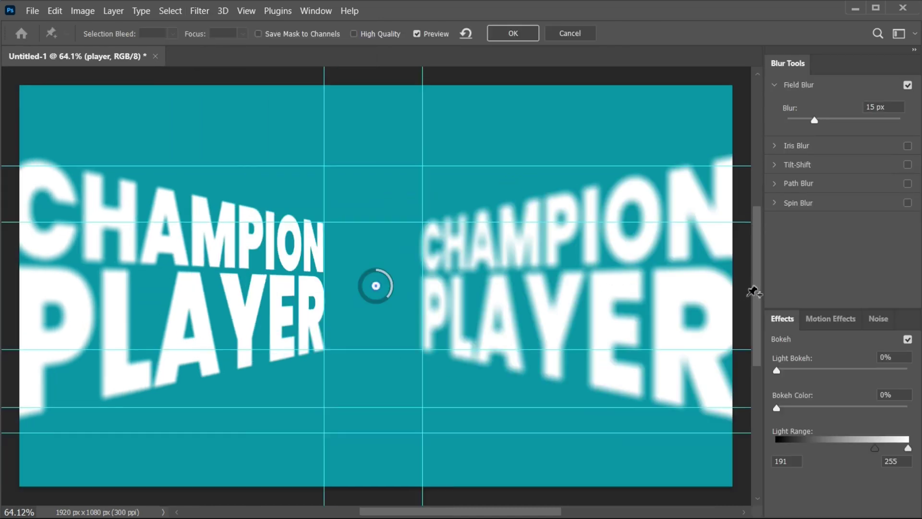
click(745, 289)
Add a 0 px blur pin at the player text's inner edge, move the outer pin farther from the canvas and apply the filter.
click(423, 277)
drag(441, 281, 426, 265)
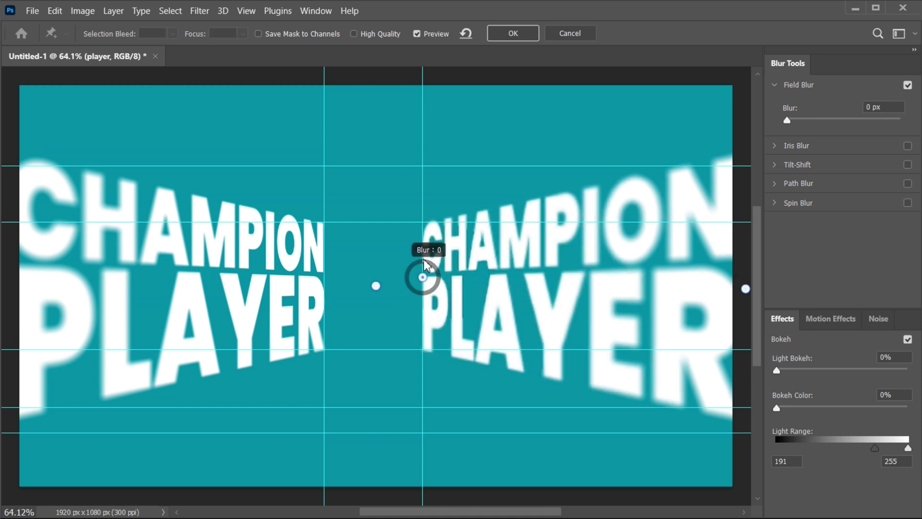
scroll(506, 325, right, 3)
drag(715, 290, 733, 289)
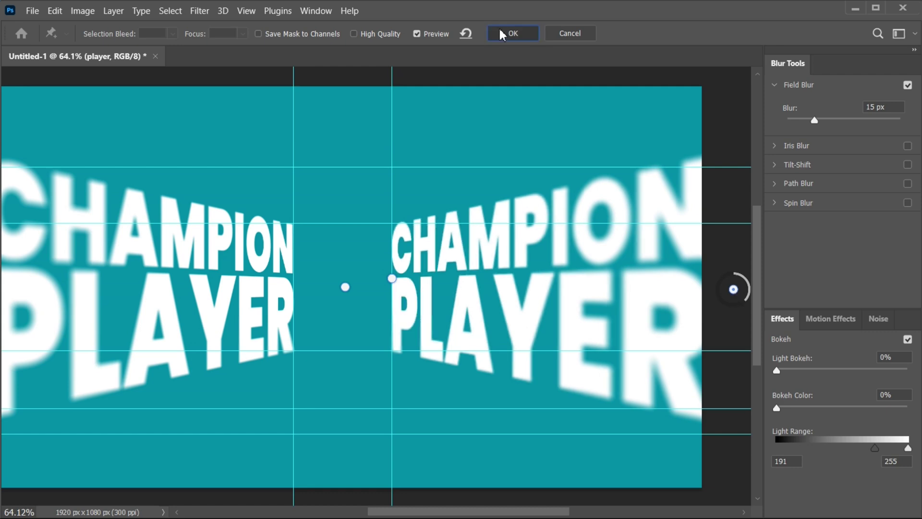
click(500, 30)
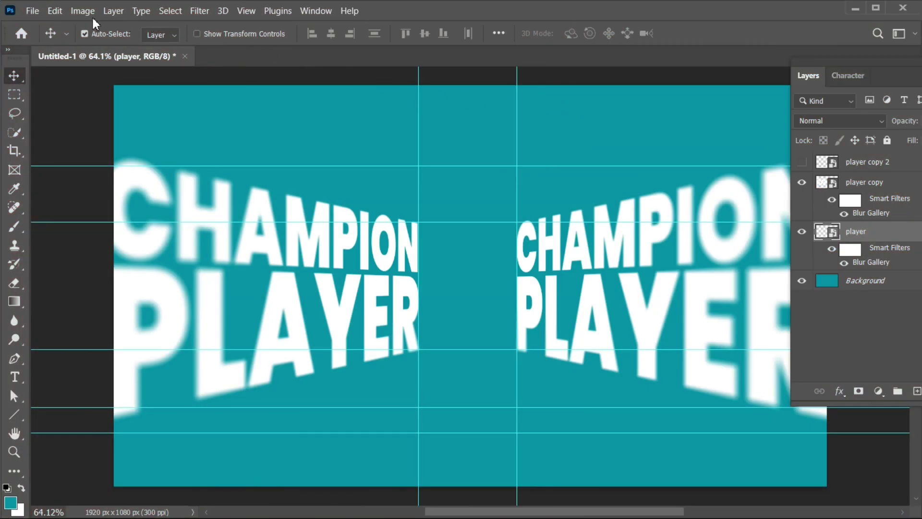
Place the front-view-male-rugby-player-posing-with-ball-arms-crossed image as an embedded object.
click(32, 10)
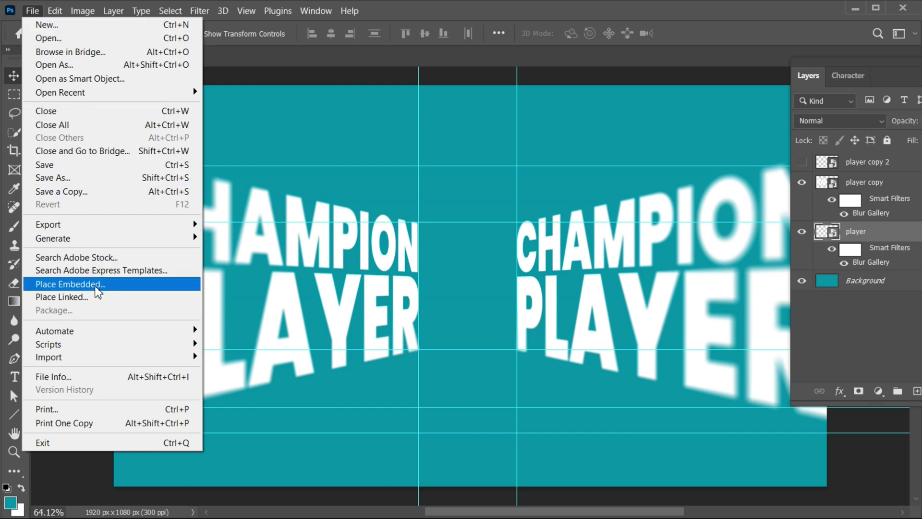
click(94, 283)
click(398, 118)
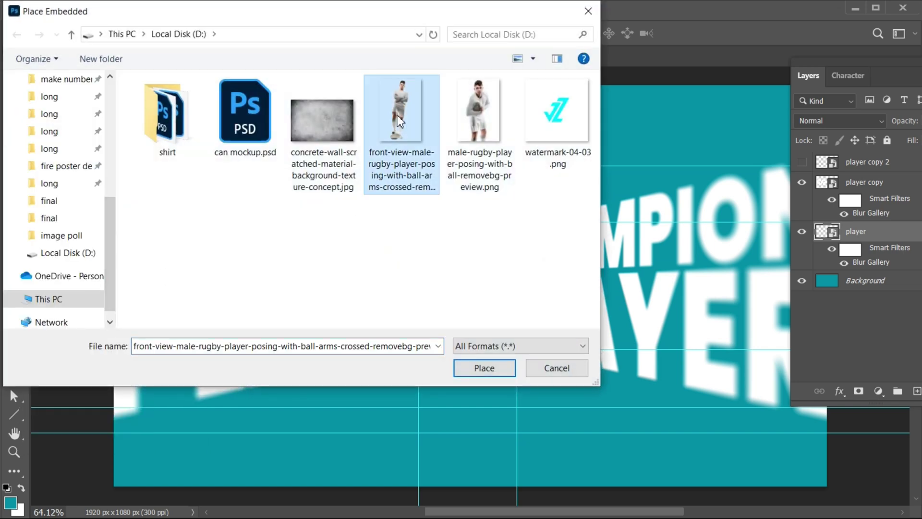
click(471, 367)
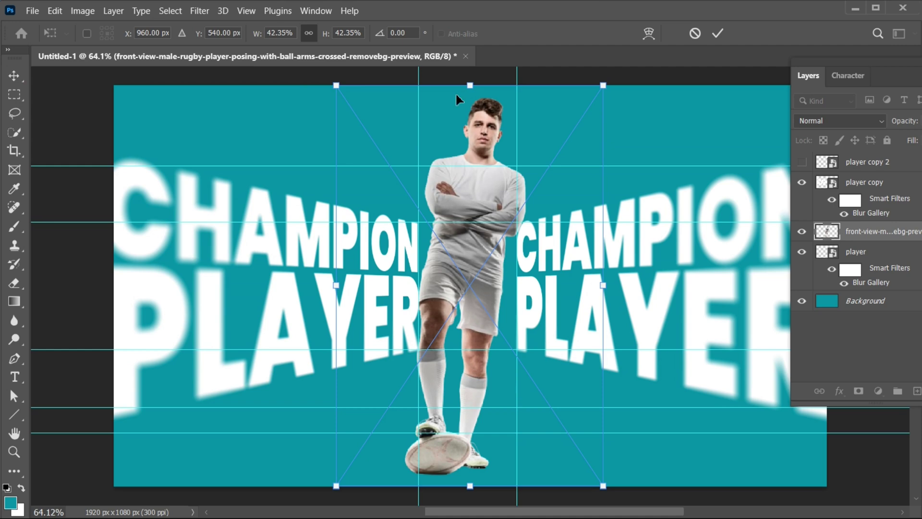
Scale the placed rugby player to 25.39% so he stands between the two vertical guides.
drag(471, 85, 470, 165)
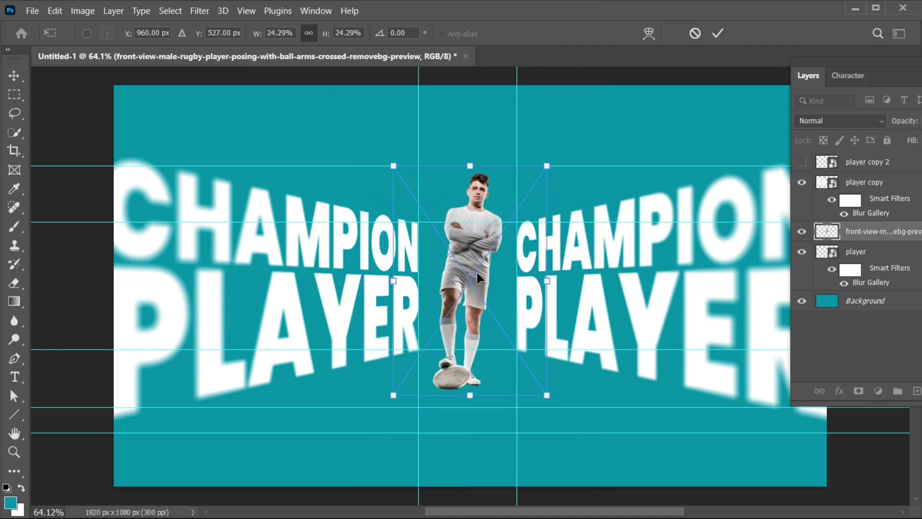
drag(470, 395, 471, 408)
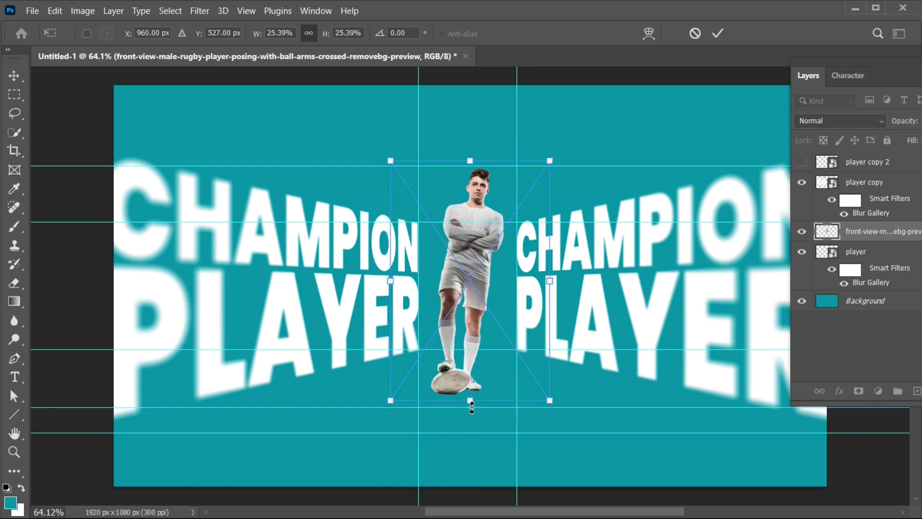
click(718, 34)
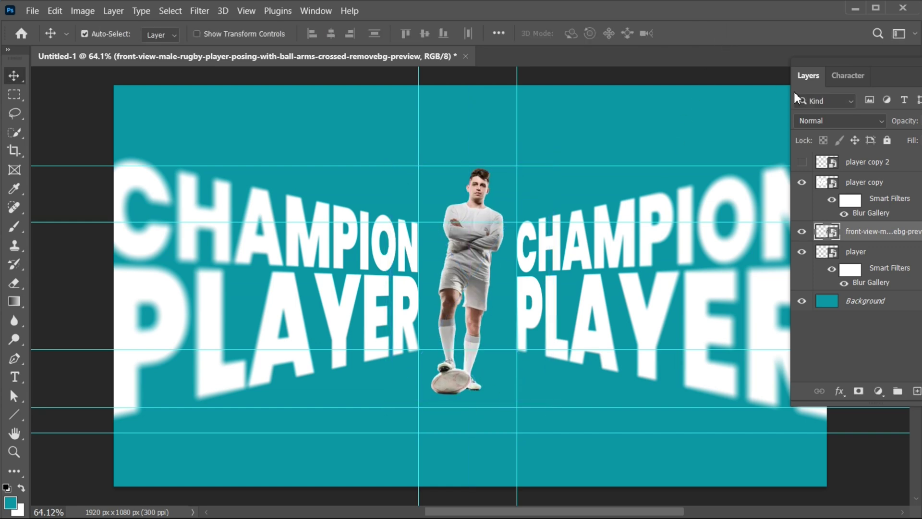
Duplicate the rugby player layer and set the copy's blend mode to Multiply.
drag(692, 308, 670, 308)
drag(901, 79, 830, 78)
key(ctrl+j)
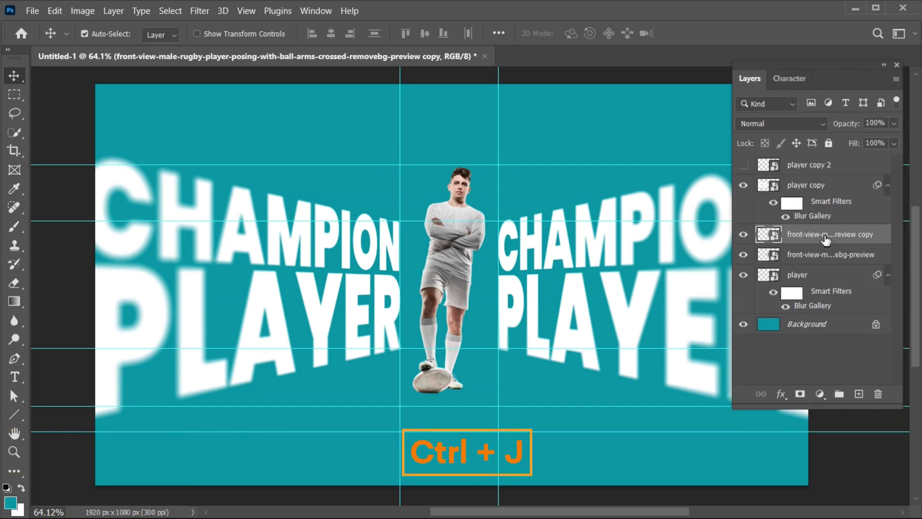
click(795, 123)
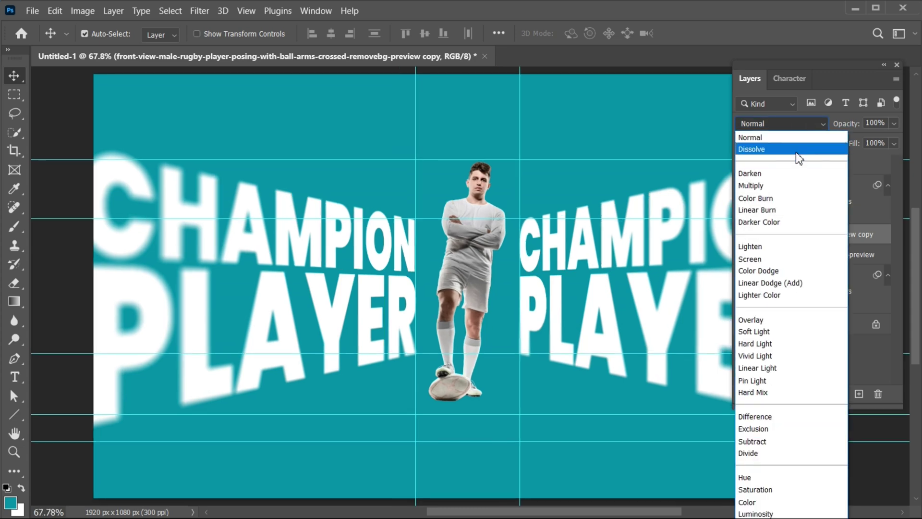
click(750, 185)
Add a layer mask to the Multiply copy of the rugby player, with the figure enlarged in view.
key(z)
mouse_move(488, 285)
mouse_down()
mouse_move(526, 283)
mouse_move(501, 288)
mouse_up()
key(v)
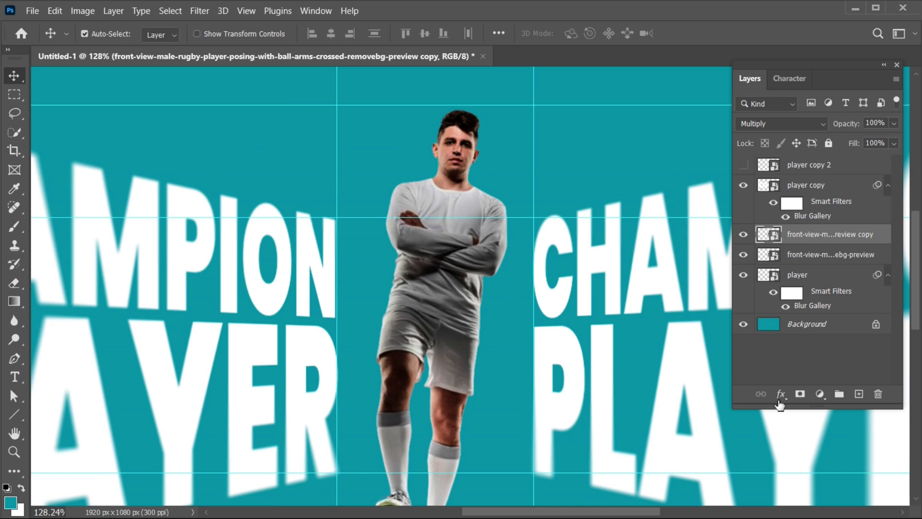
click(799, 393)
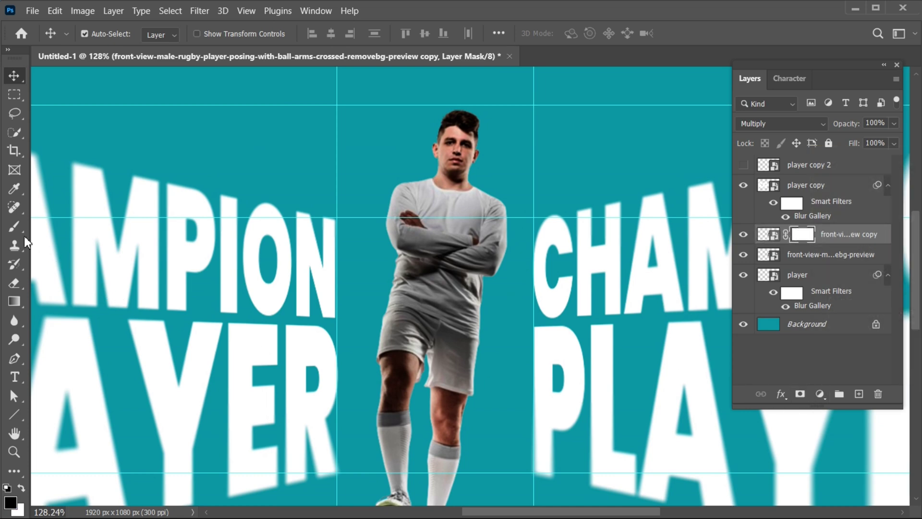
Paint black with the Brush over the player's face on the Multiply copy's mask to lighten the face.
click(15, 226)
mouse_move(432, 142)
mouse_down()
mouse_move(456, 100)
mouse_move(430, 153)
mouse_up()
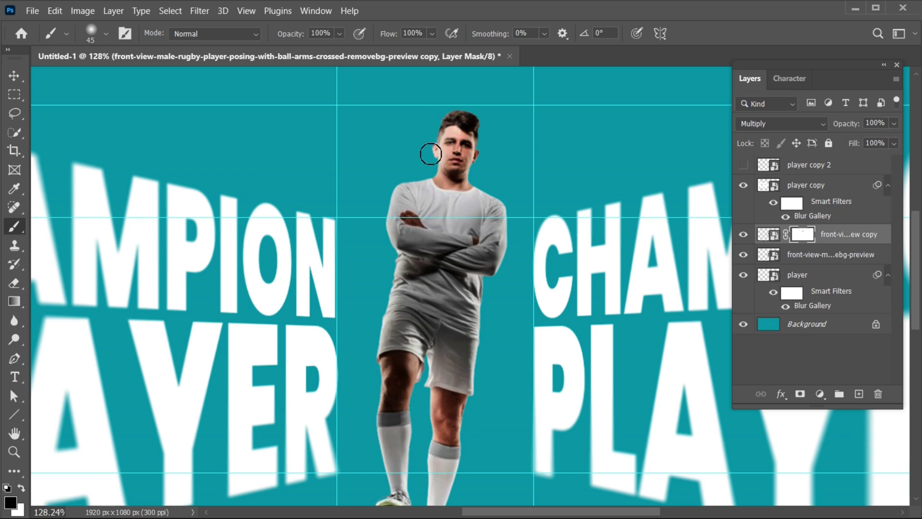
key(ctrl+0)
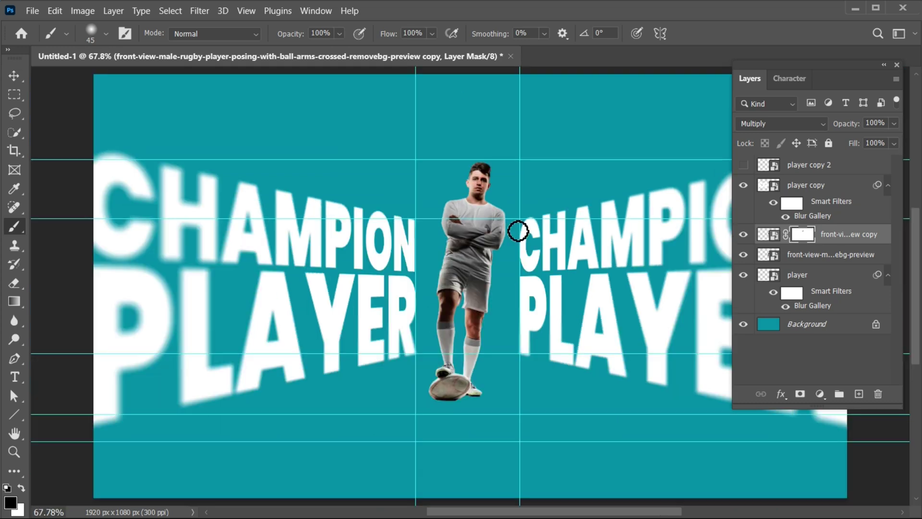
Lower the opacity of the Multiply copy of the rugby player to 73%.
key(v)
click(844, 233)
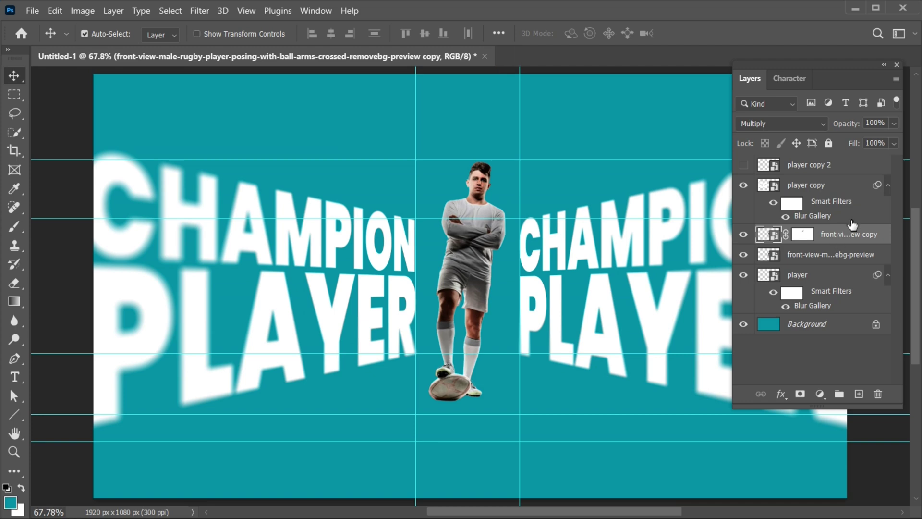
click(893, 125)
drag(885, 139, 875, 140)
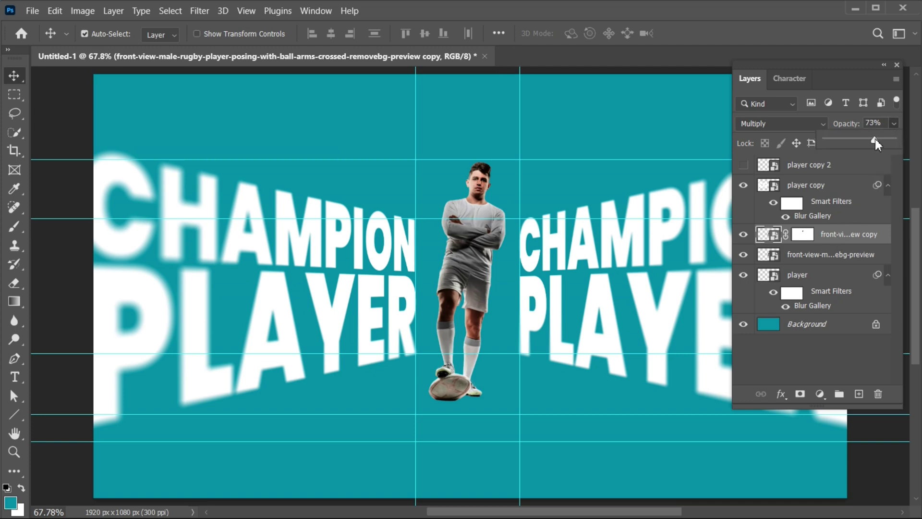
Add a new blank layer directly above the "player" text layer, beneath the rugby player layers.
click(826, 275)
click(826, 275)
click(857, 394)
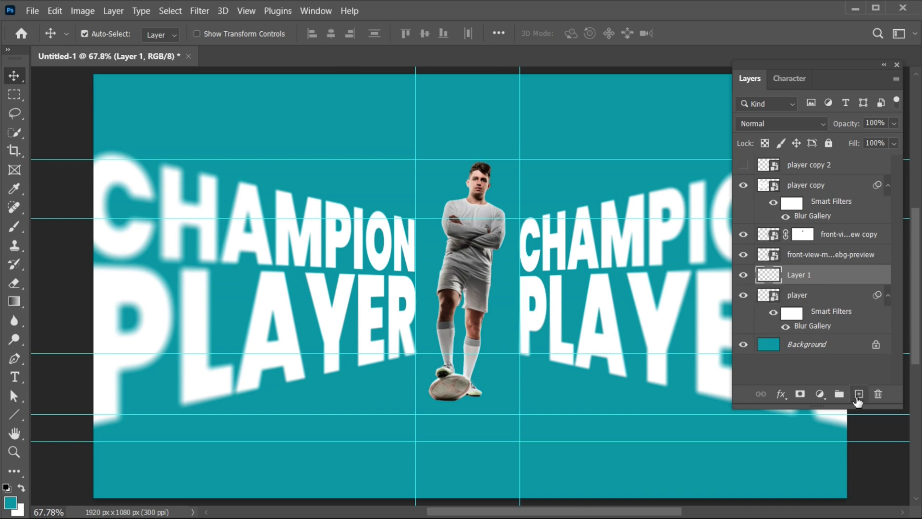
Paint a soft black shadow under the ball and feet on the new layer with a flattened 175 px brush.
click(14, 226)
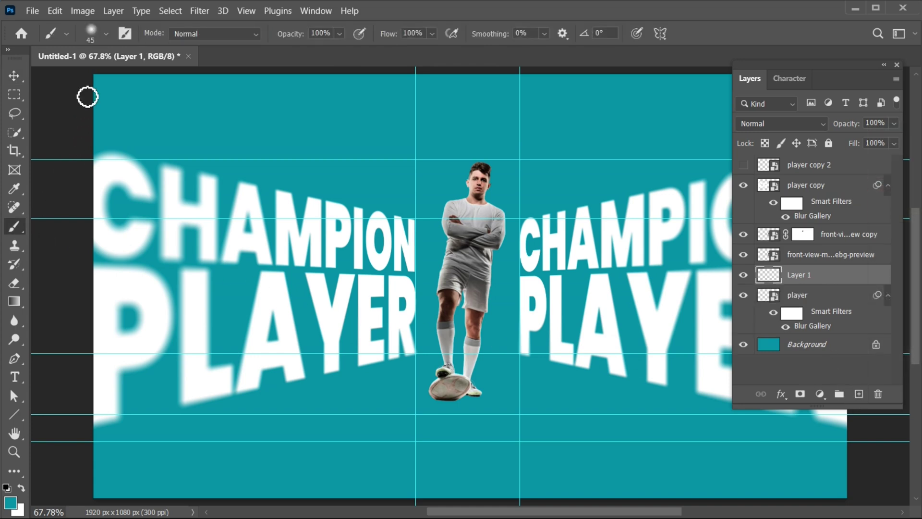
click(106, 33)
drag(45, 77, 45, 79)
drag(101, 77, 122, 74)
click(105, 32)
click(10, 502)
drag(427, 258, 406, 274)
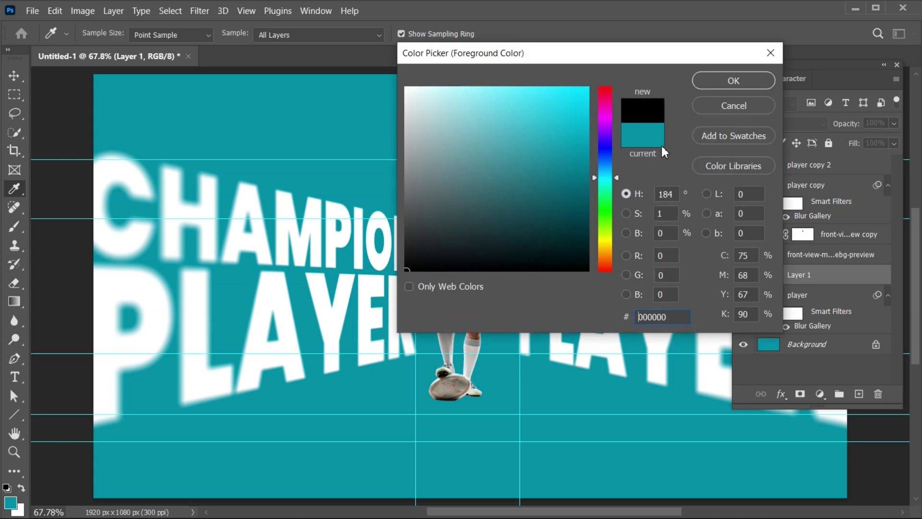
click(730, 82)
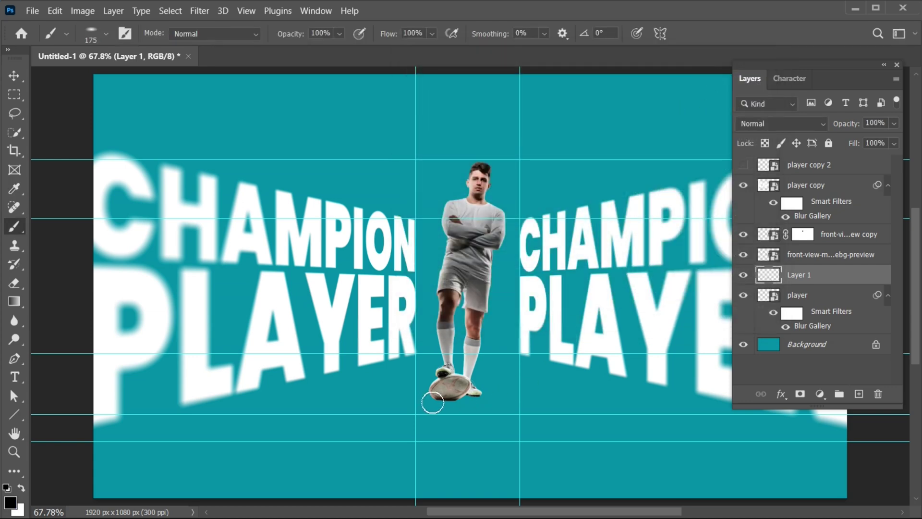
drag(432, 402, 432, 403)
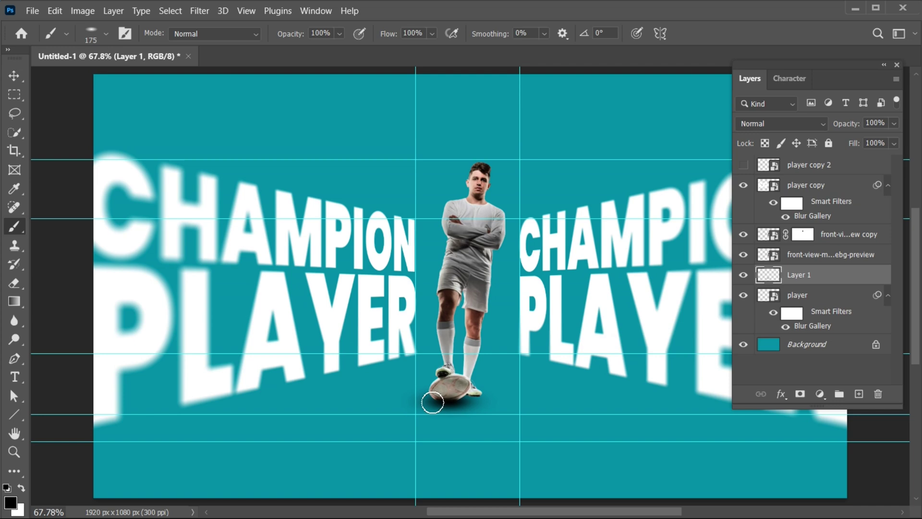
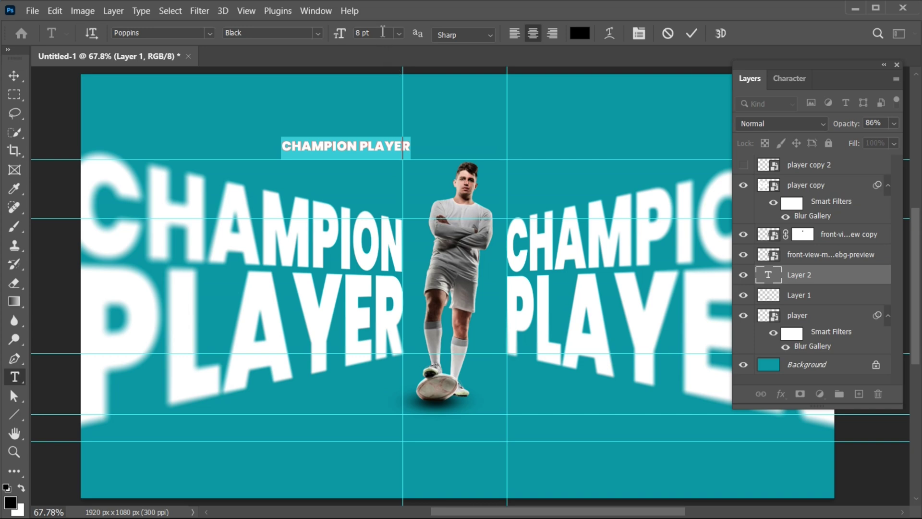
Set the small CHAMPION PLAYER caption's font size to 7 pt and its tracking to 1320.
key(Return)
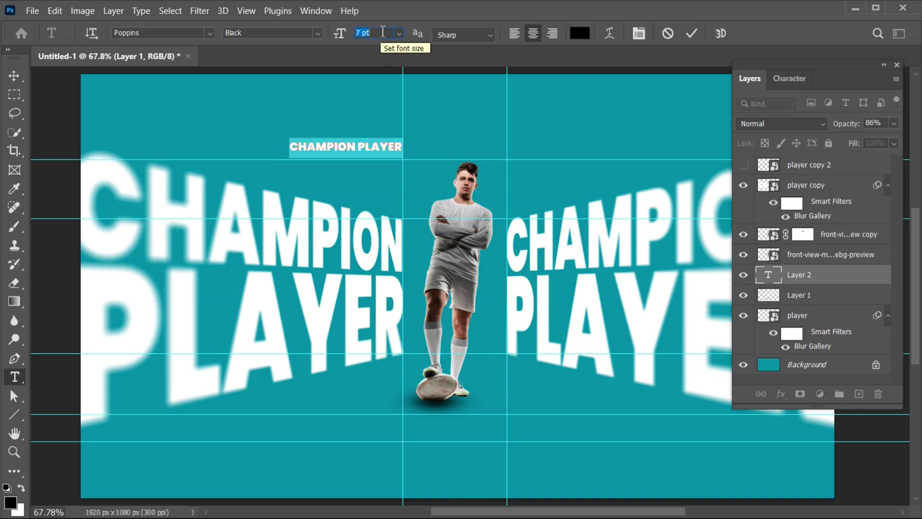
click(789, 79)
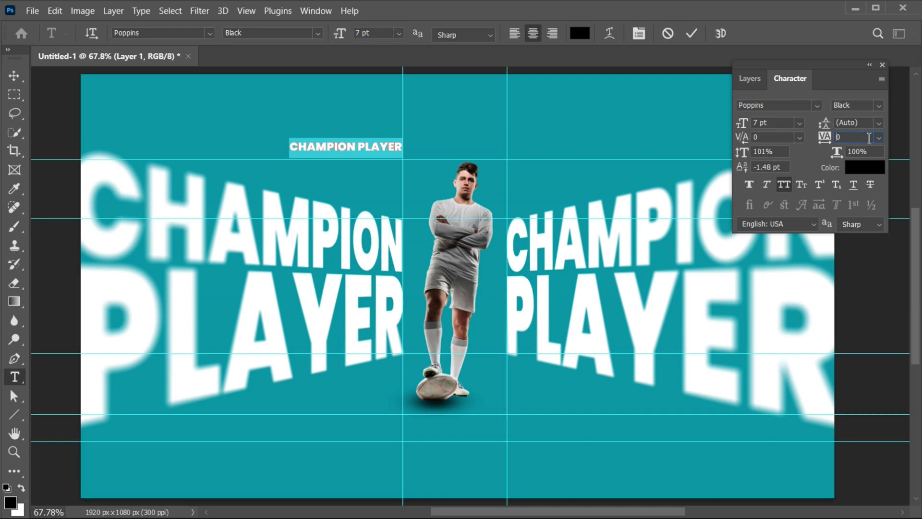
key(Up)
key(Up)
key(Up)
key(Up)
key(Up)
key(Up)
key(Up)
key(Up)
key(Up)
key(Up)
key(Up)
key(Up)
key(Up)
key(Up)
key(Up)
key(Up)
key(Up)
key(Up)
key(Up)
key(Up)
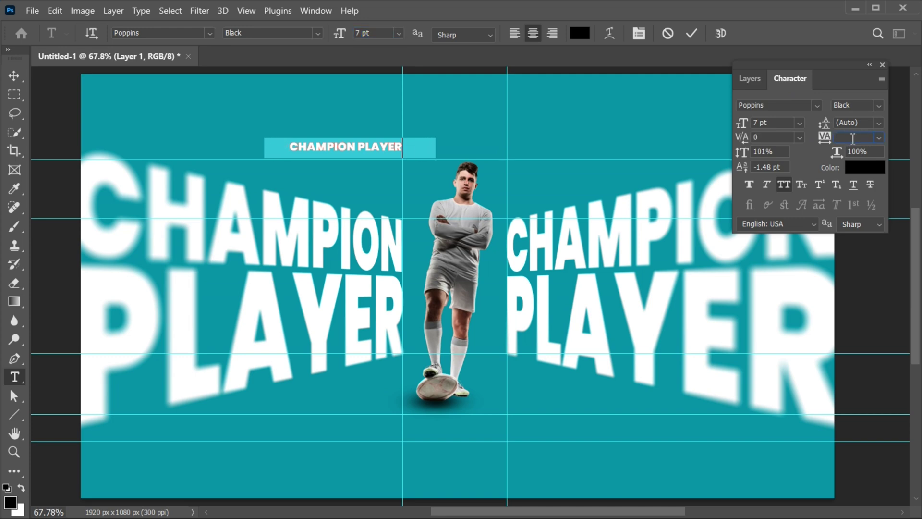
key(Return)
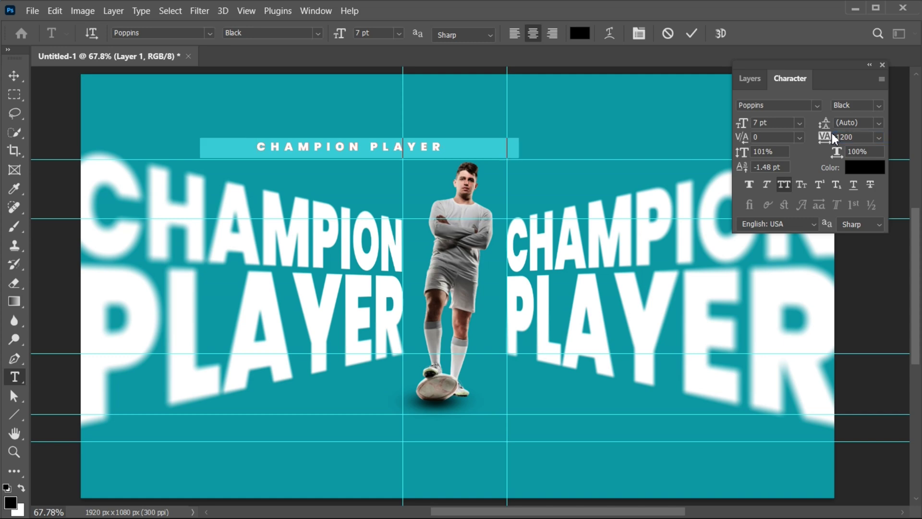
key(Up)
key(Up)
key(Up)
key(Up)
key(Up)
key(Up)
key(Up)
key(Up)
key(Up)
key(Up)
key(Up)
key(Up)
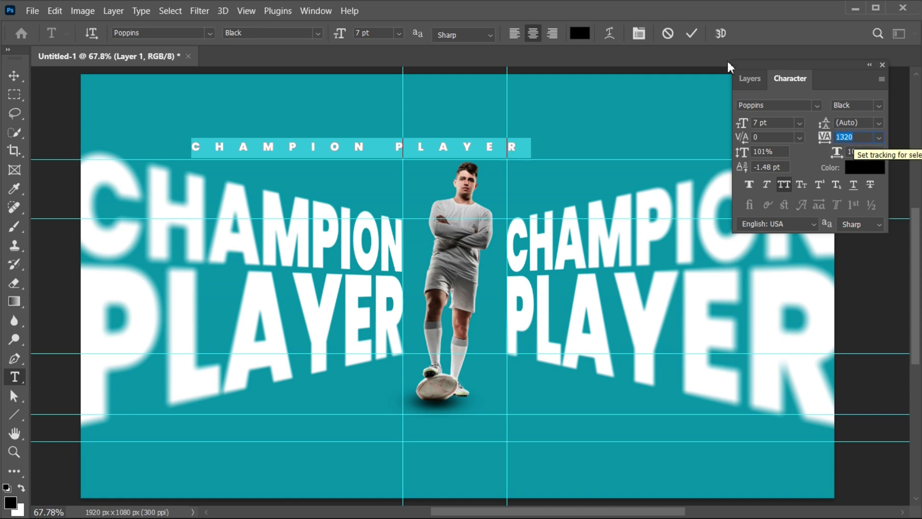
Change the caption's colour to white and its Poppins font weight to Medium, then commit the text.
click(579, 33)
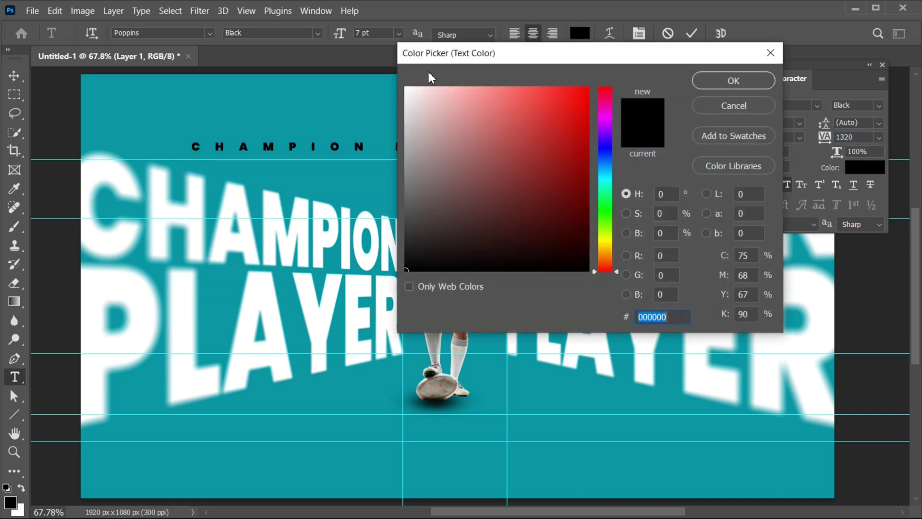
click(406, 88)
click(728, 86)
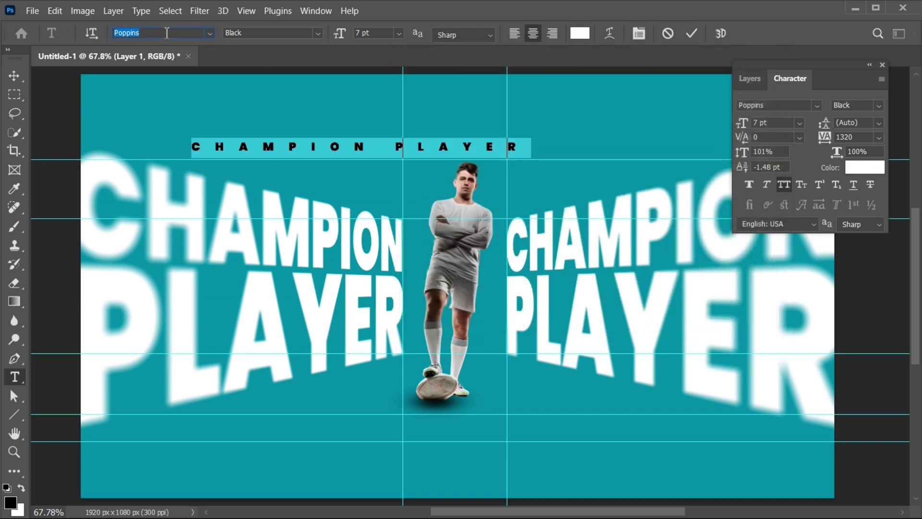
click(317, 32)
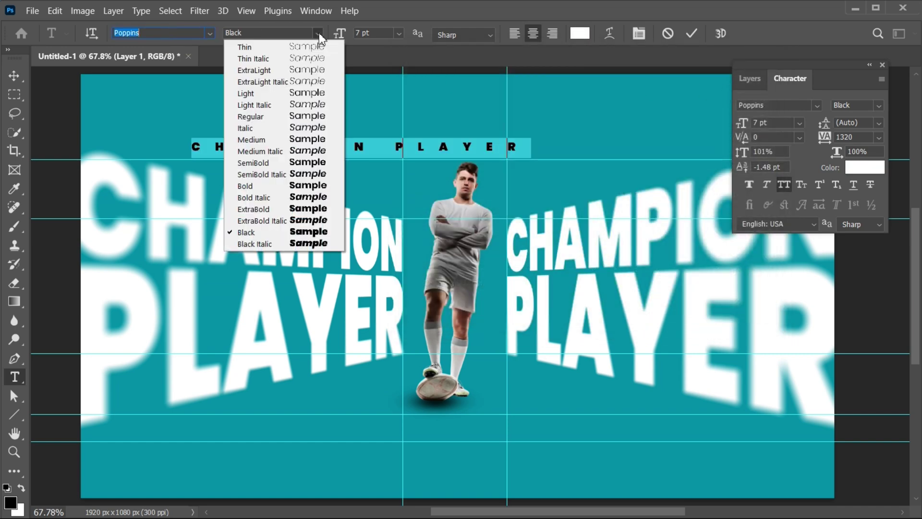
click(296, 140)
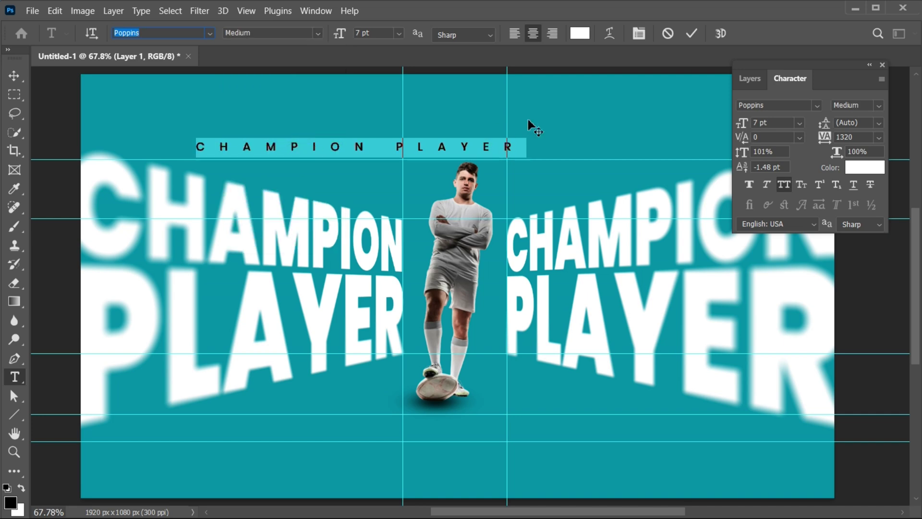
click(691, 33)
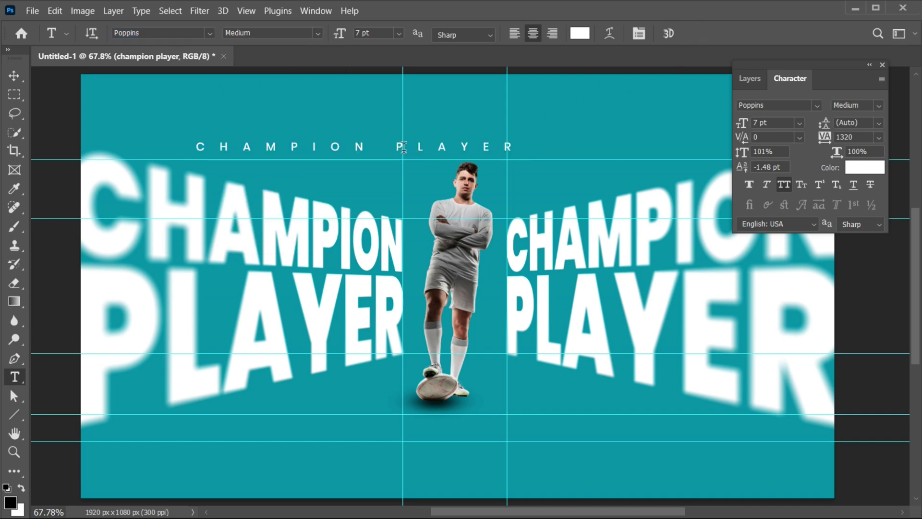
Move the caption below the right-hand PLAYER text, duplicate its layer and hide the duplicate.
key(v)
drag(423, 153, 649, 406)
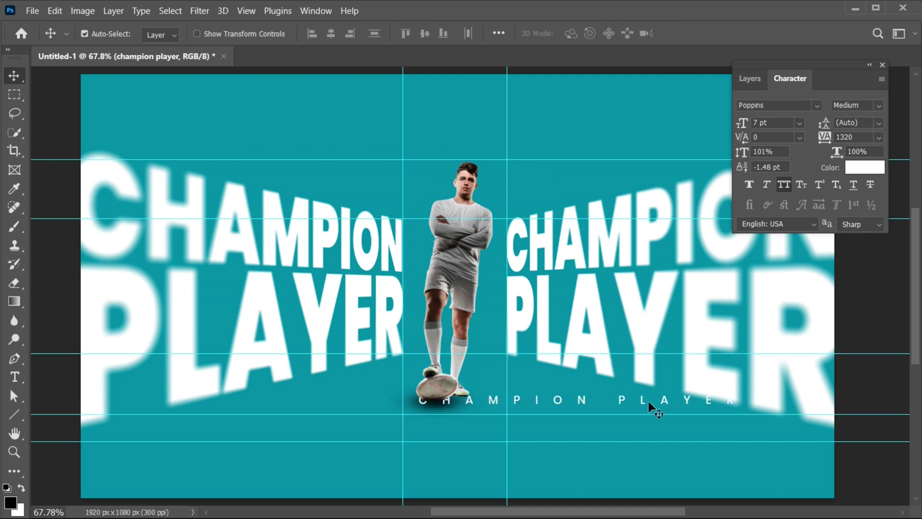
click(748, 78)
key(ctrl+j)
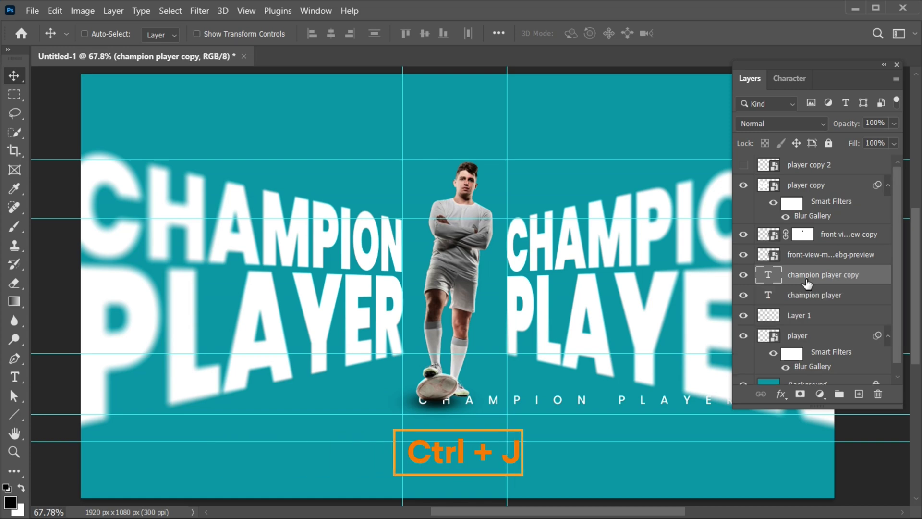
click(744, 274)
Align the original caption's left edge with the right vertical guide and convert its layer to a Smart Object.
click(801, 295)
drag(570, 387, 549, 417)
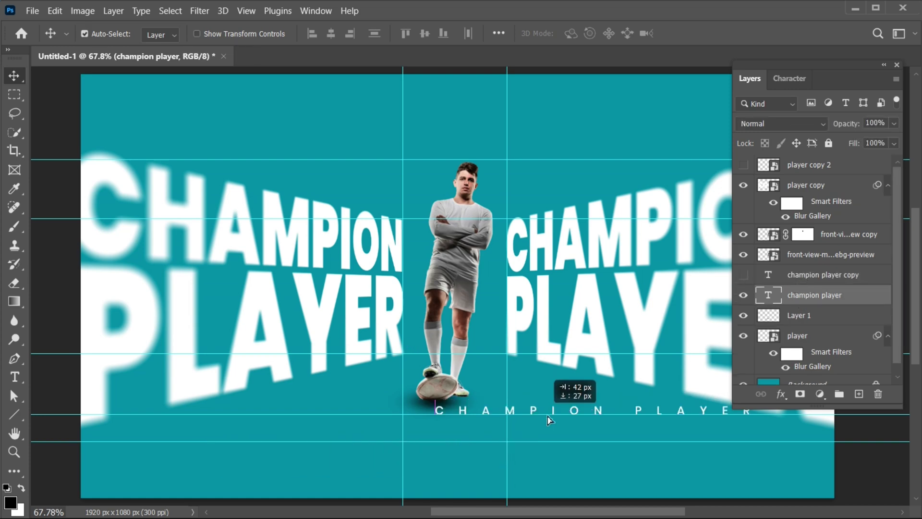
drag(598, 391, 510, 420)
mouse_move(434, 421)
mouse_down()
mouse_move(435, 411)
mouse_move(430, 436)
mouse_up()
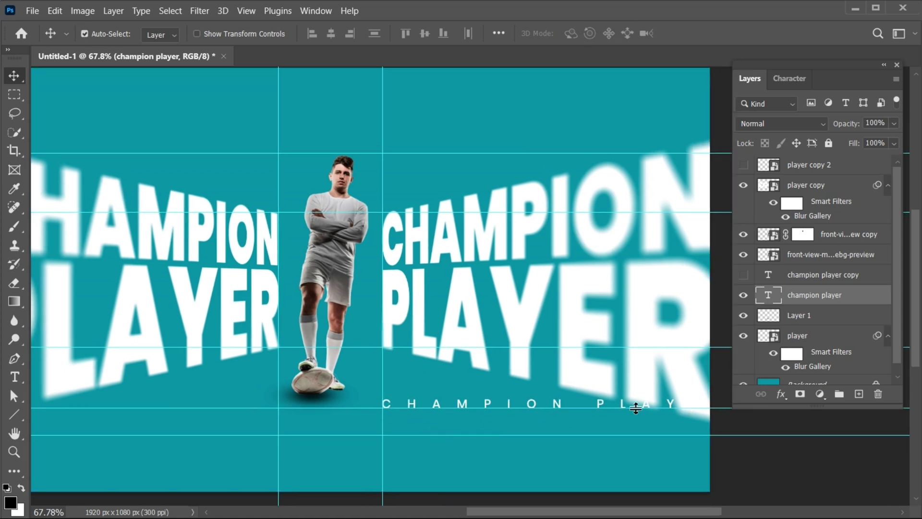
right_click(813, 301)
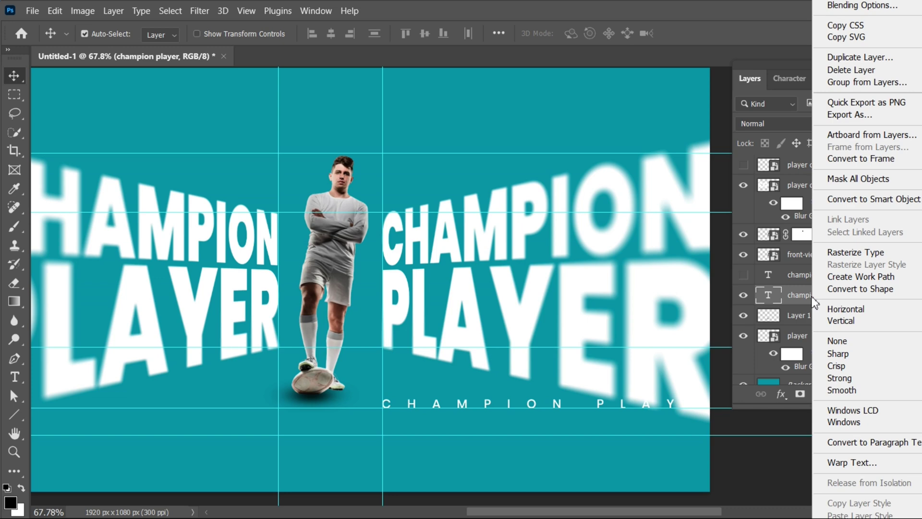
click(836, 200)
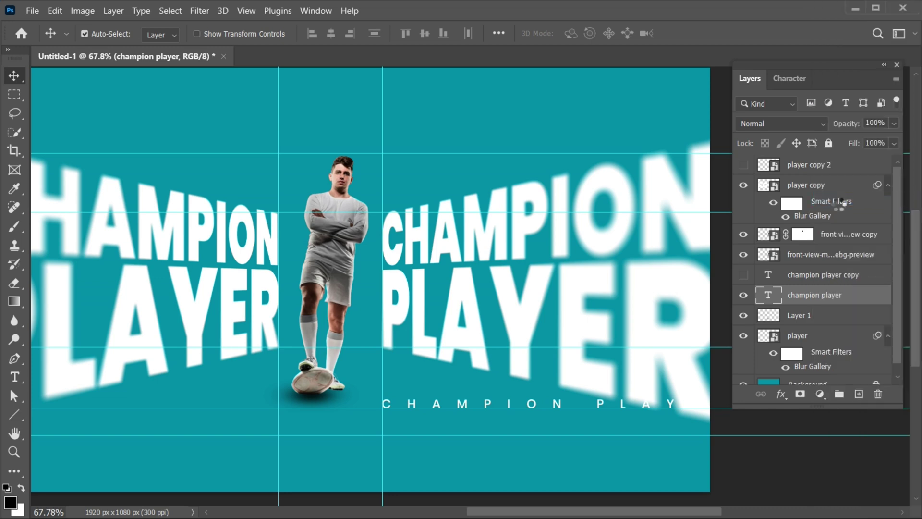
Distort the caption under the right-hand PLAYER text, slanting it down about 12.3° so it ends at the canvas edge.
key(ctrl+t)
right_click(528, 403)
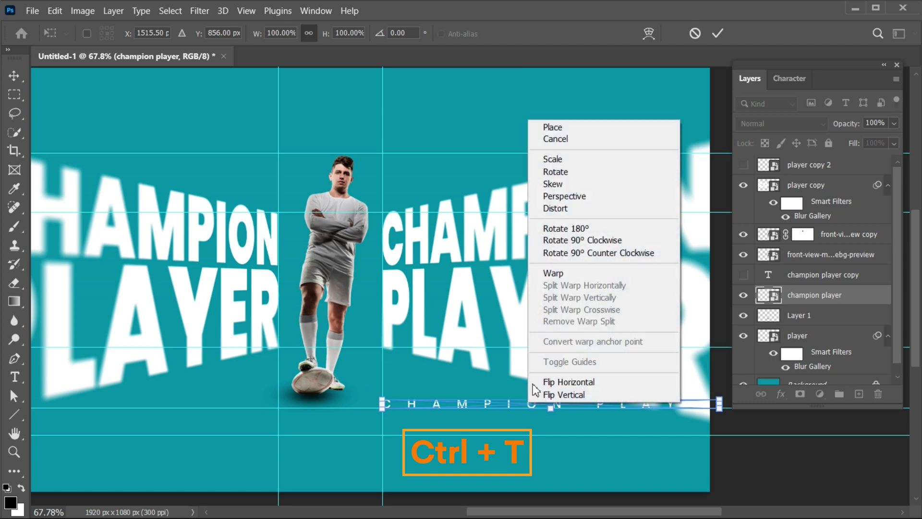
click(574, 210)
drag(424, 422, 415, 369)
drag(582, 401, 570, 399)
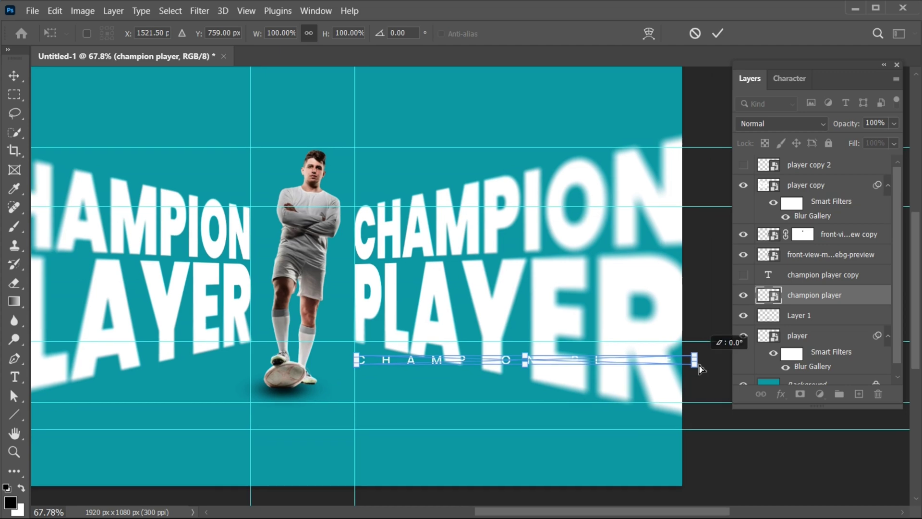
drag(693, 360, 681, 425)
drag(382, 365, 382, 359)
drag(688, 422, 689, 425)
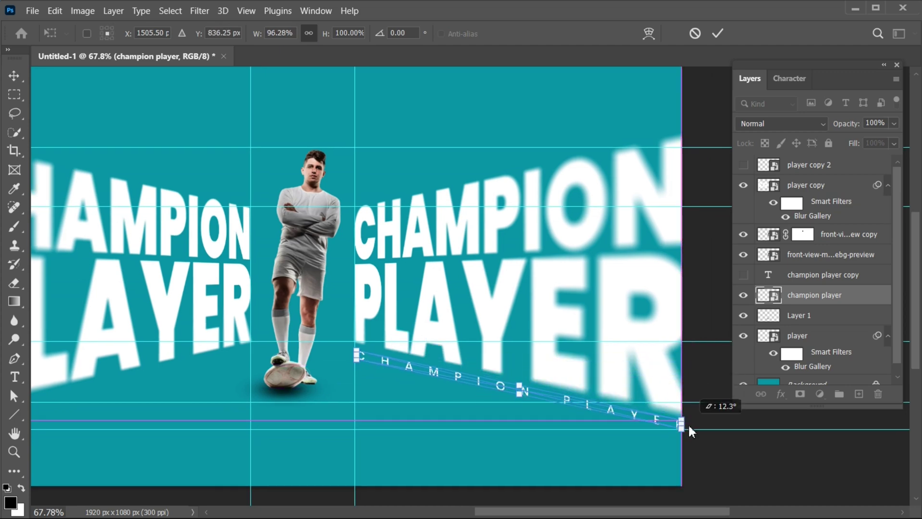
key(Return)
Nudge the slanted caption slightly up and to the left beneath the right-hand PLAYER text.
key(Up)
key(Up)
key(Up)
key(Up)
key(Left)
key(Left)
key(Left)
key(Left)
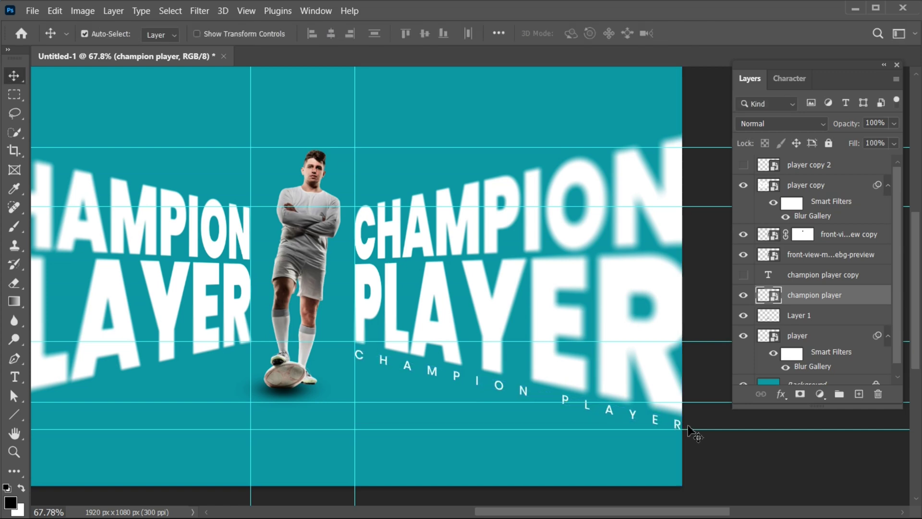
Show the duplicate caption layer and move its text below the left-hand PLAYER text.
drag(354, 419, 499, 401)
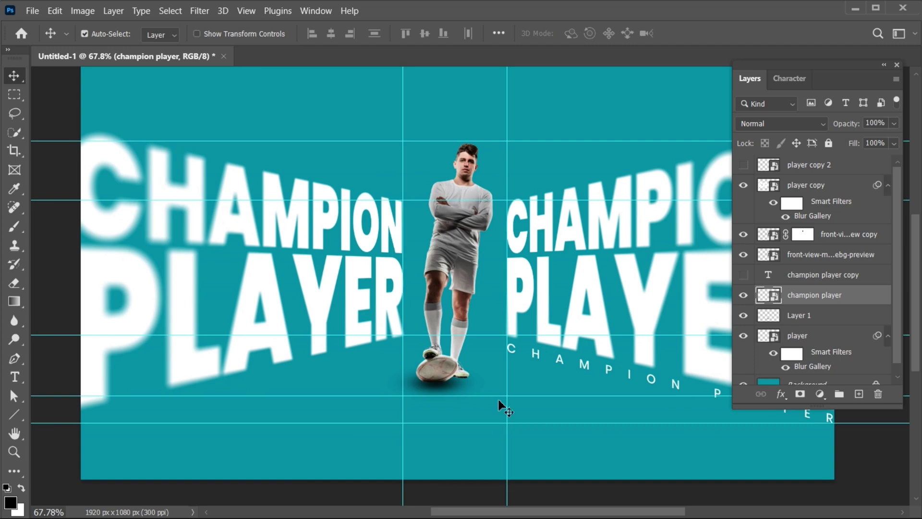
click(796, 280)
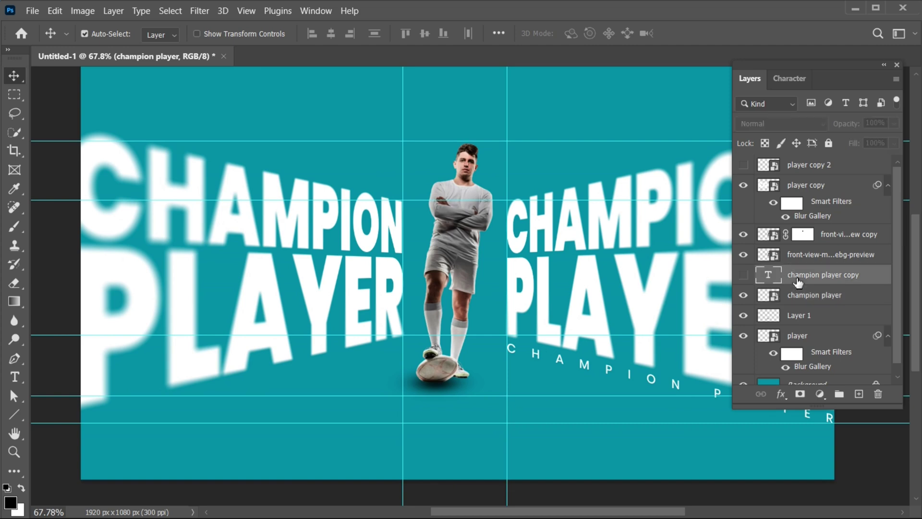
click(743, 276)
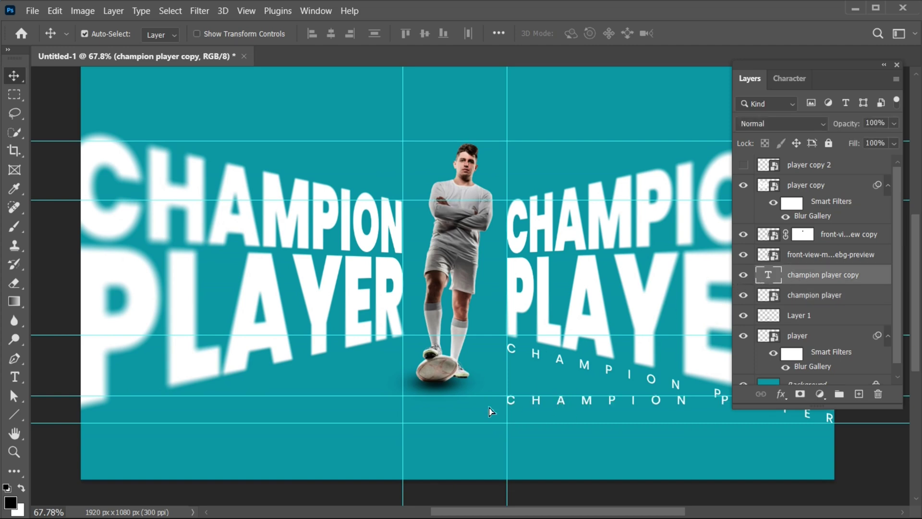
drag(490, 410, 192, 408)
drag(328, 412, 376, 410)
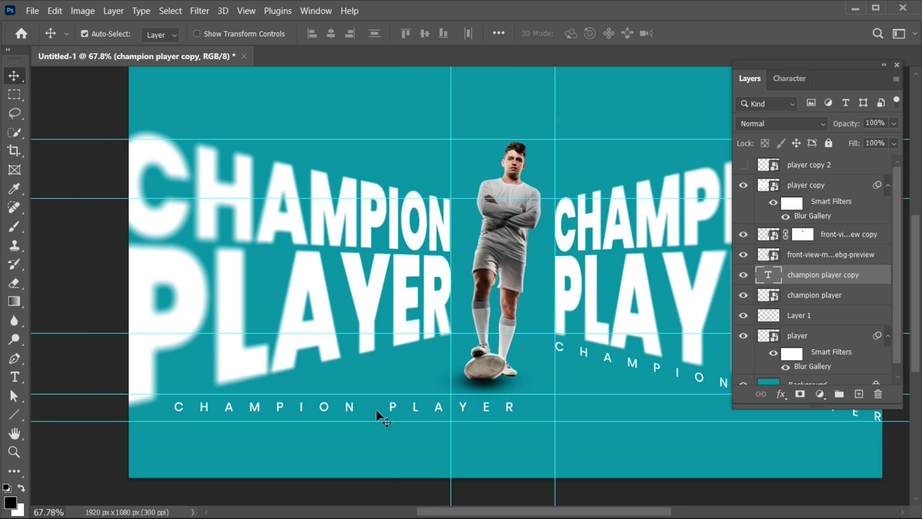
Convert the duplicate caption layer to a Smart Object.
right_click(801, 274)
click(822, 192)
key(ctrl)
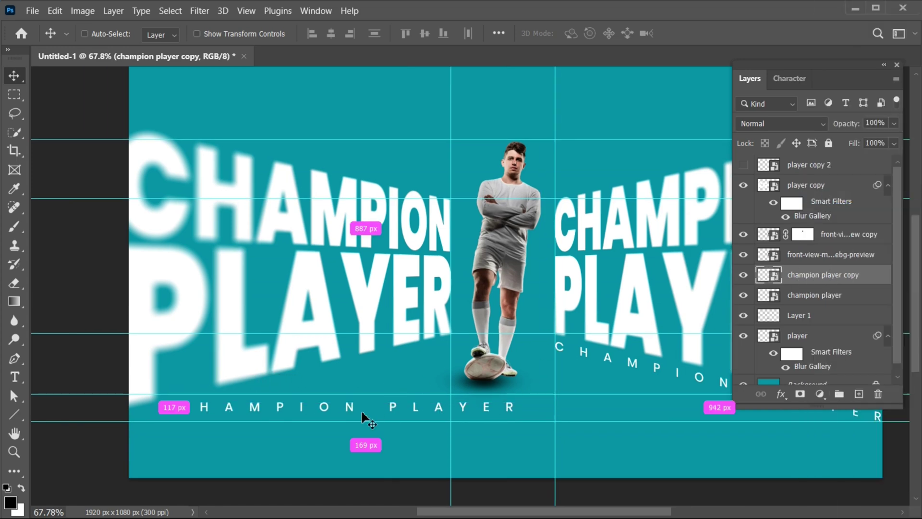
Align the duplicate caption with the canvas's left edge and distort it upward toward the player, ending at the vertical guide below PLAYER.
key(ctrl+t)
drag(346, 412, 302, 416)
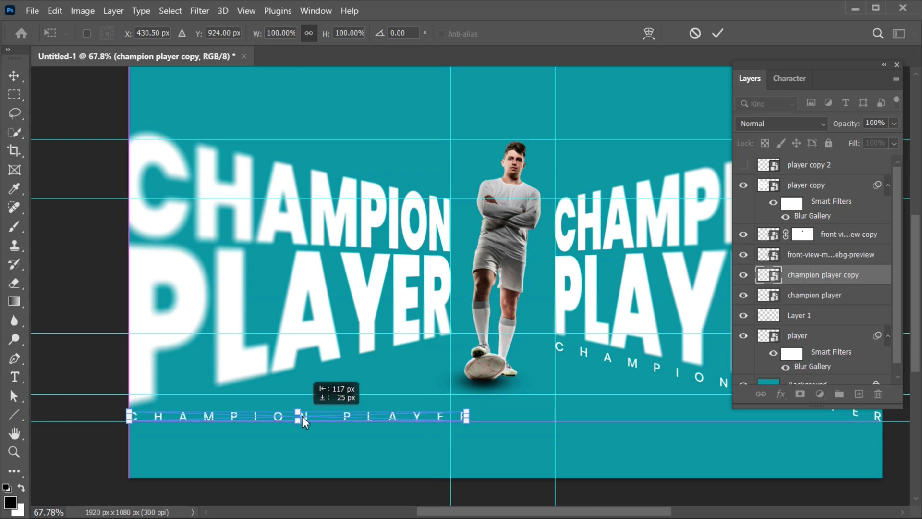
right_click(473, 423)
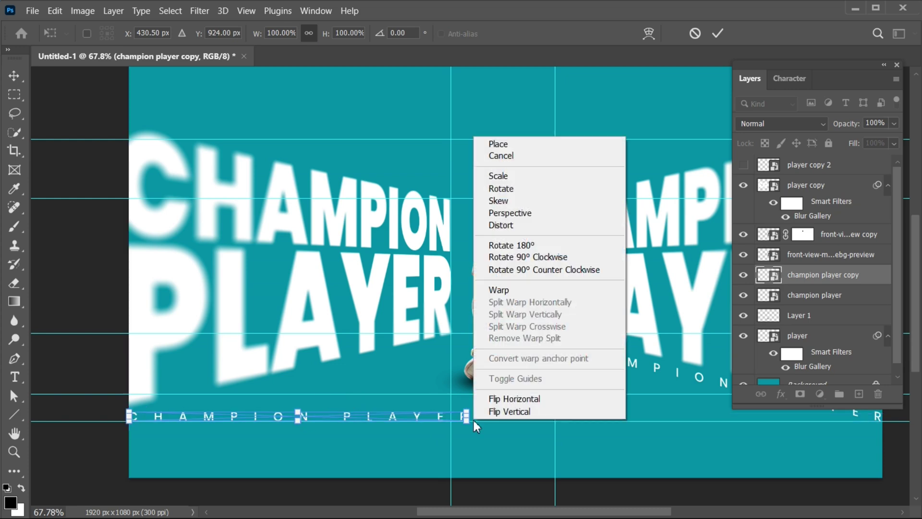
click(505, 224)
drag(466, 417, 451, 347)
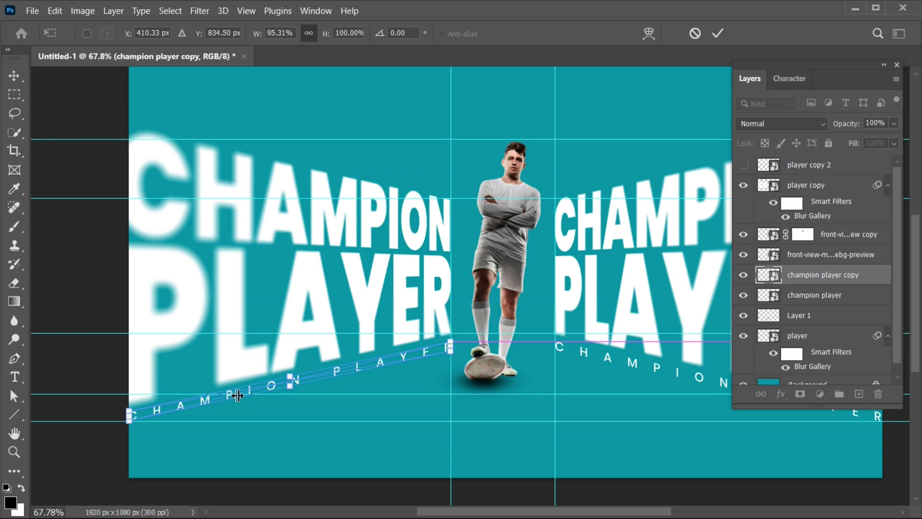
key(Return)
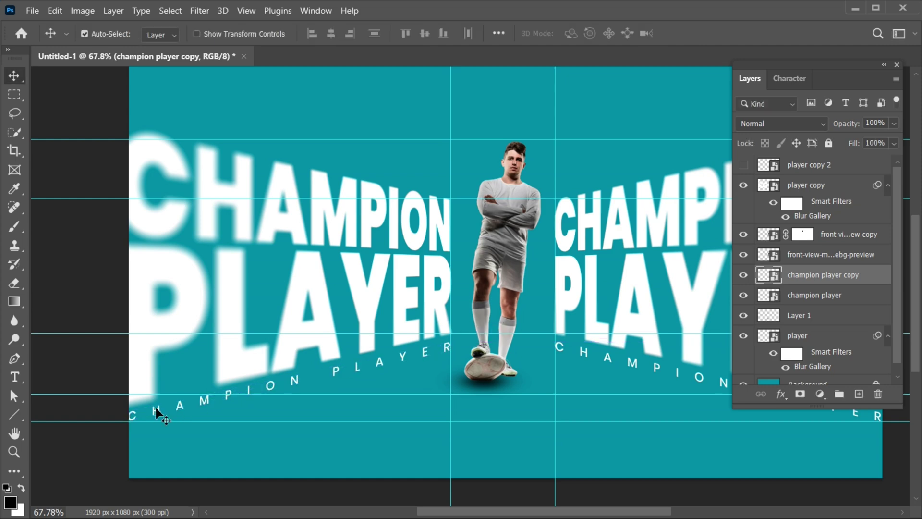
Apply a Field Blur to the left-hand caption, with a 3 px pin at its outer end and a 0 px pin beside the player.
scroll(471, 448, right, 3)
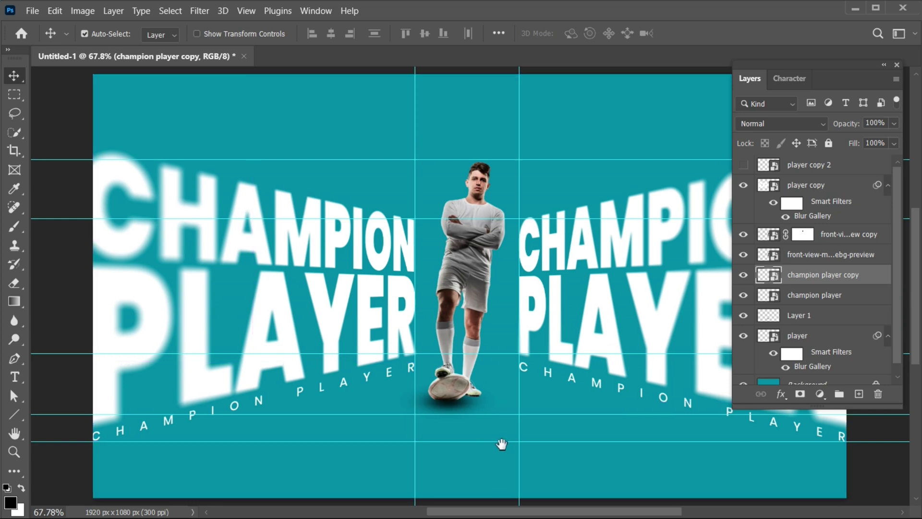
scroll(500, 442, up, 1)
drag(486, 440, 453, 436)
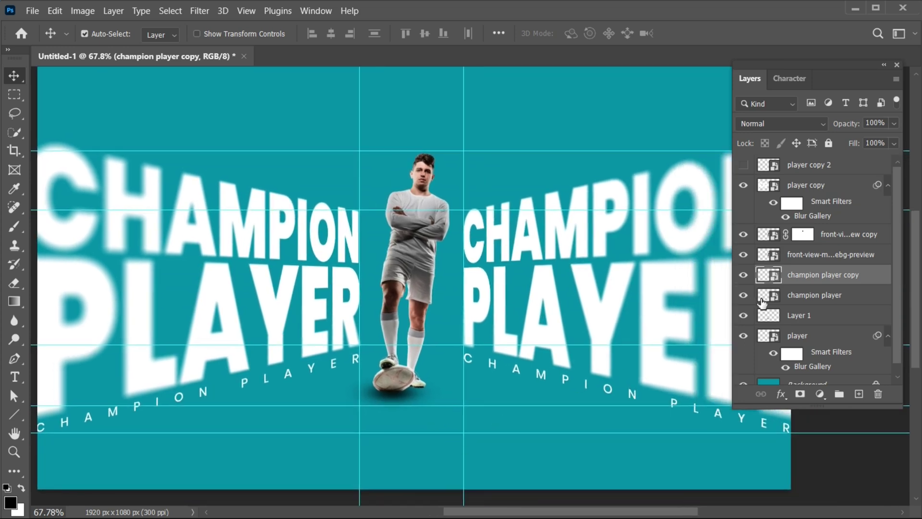
click(199, 11)
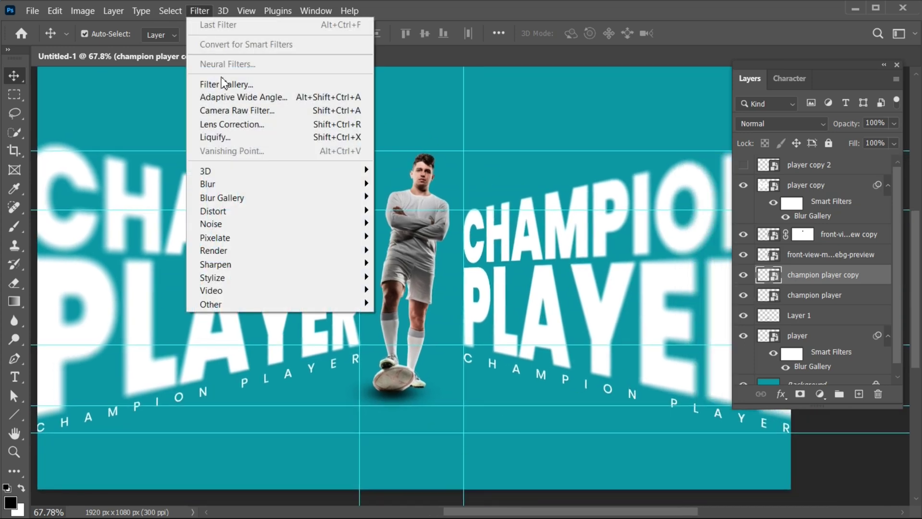
mouse_move(336, 200)
click(404, 196)
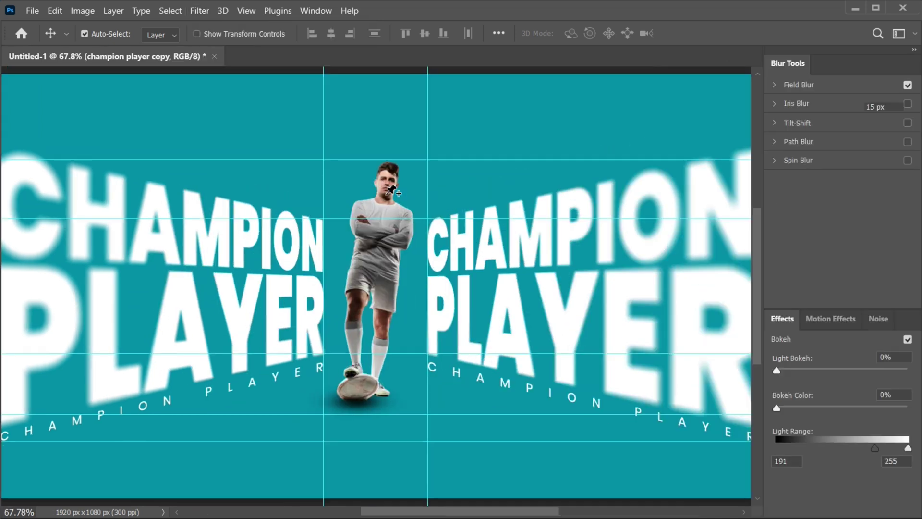
scroll(329, 381, left, 3)
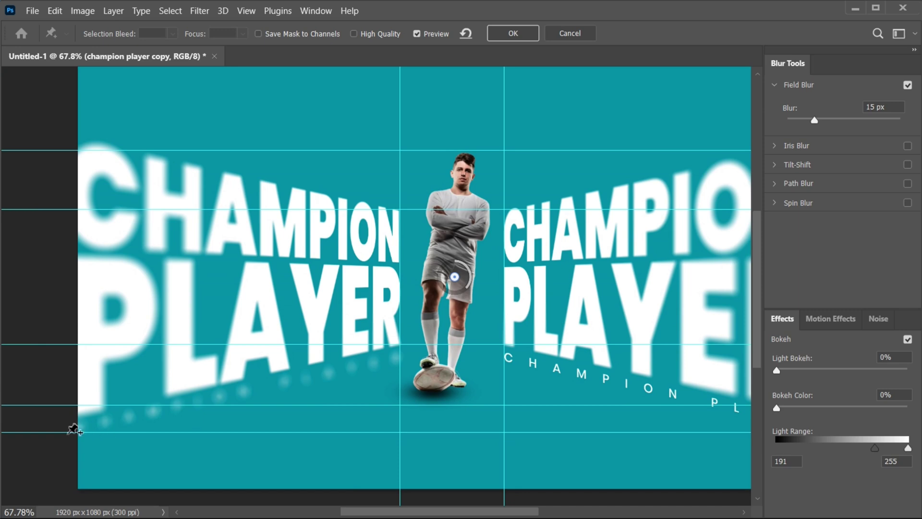
click(67, 431)
drag(78, 446, 84, 426)
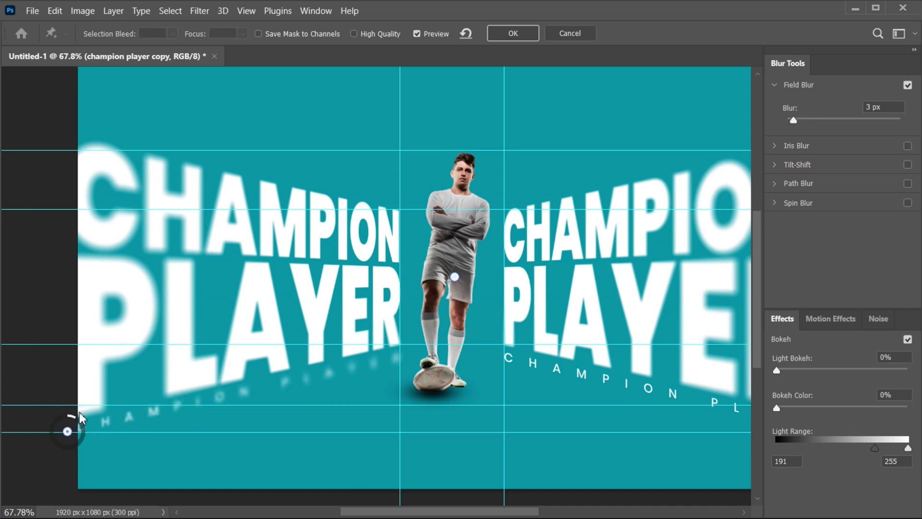
click(390, 358)
drag(402, 379, 394, 348)
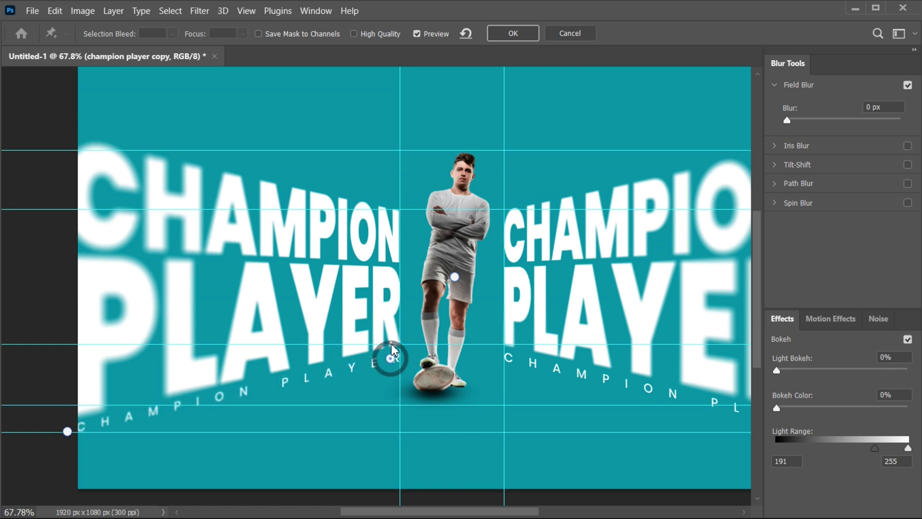
click(512, 35)
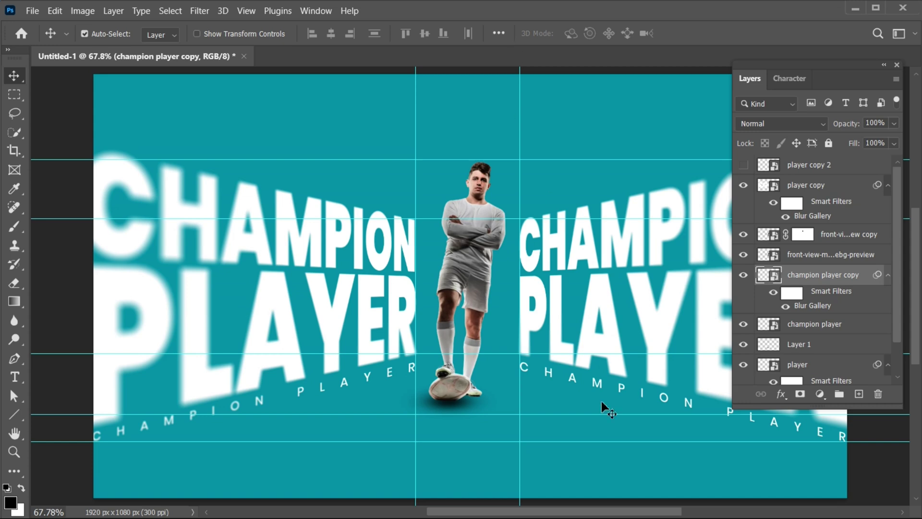
Apply a Field Blur to the right-hand caption, blurring its outer end and setting a 0 px pin at its end beside the player.
drag(606, 409, 517, 403)
click(570, 282)
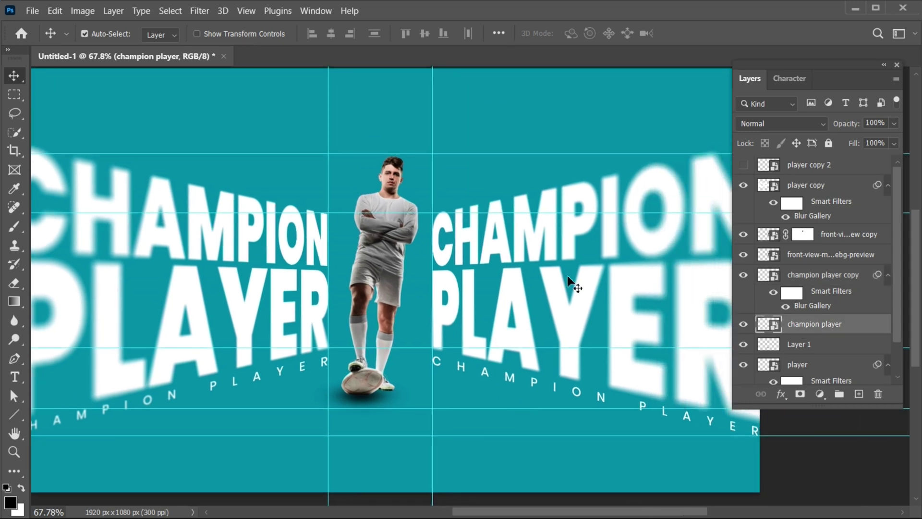
click(199, 11)
click(398, 196)
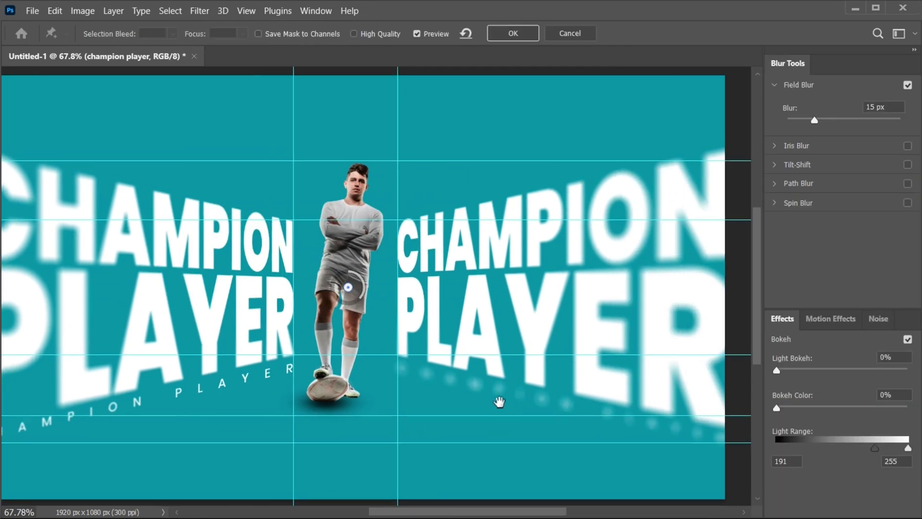
drag(500, 401, 473, 399)
click(712, 440)
drag(722, 450, 728, 441)
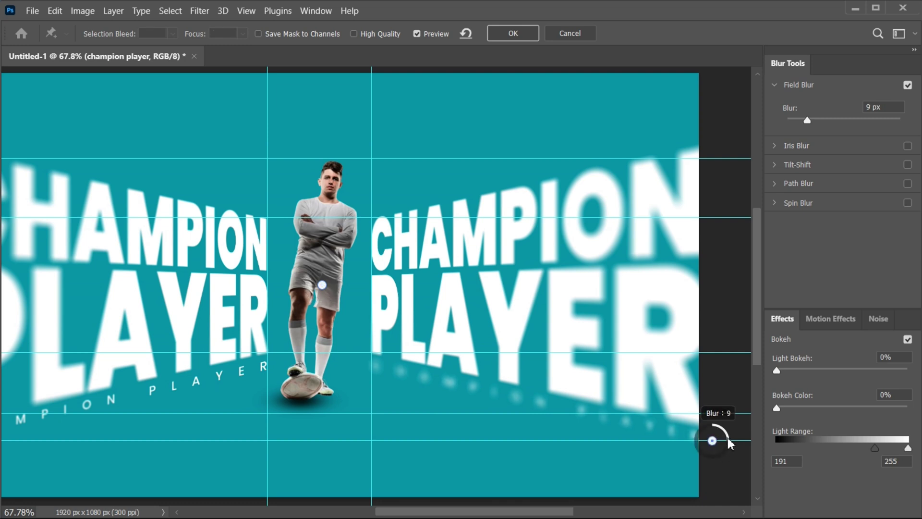
click(373, 370)
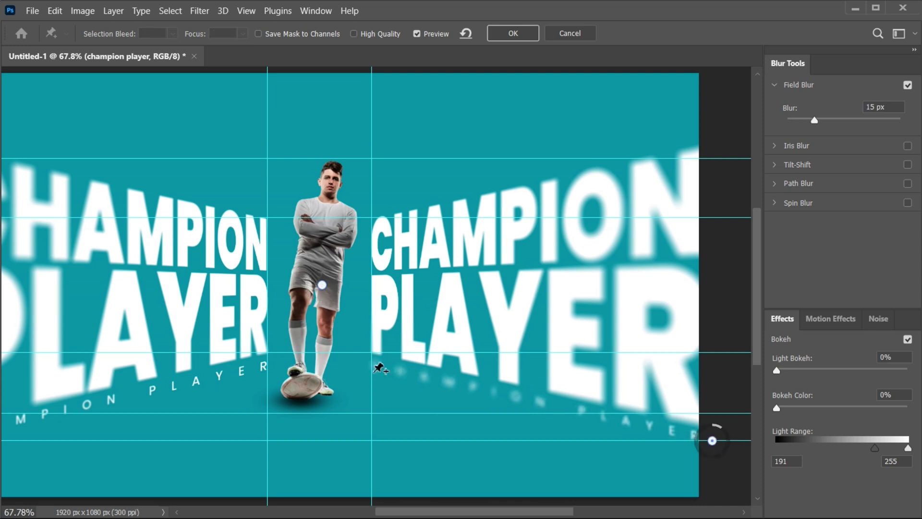
drag(389, 370, 379, 361)
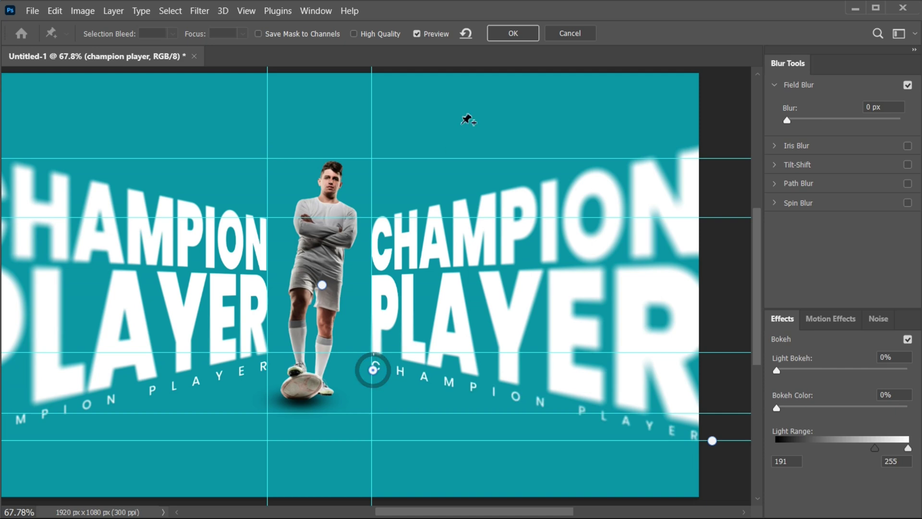
click(511, 33)
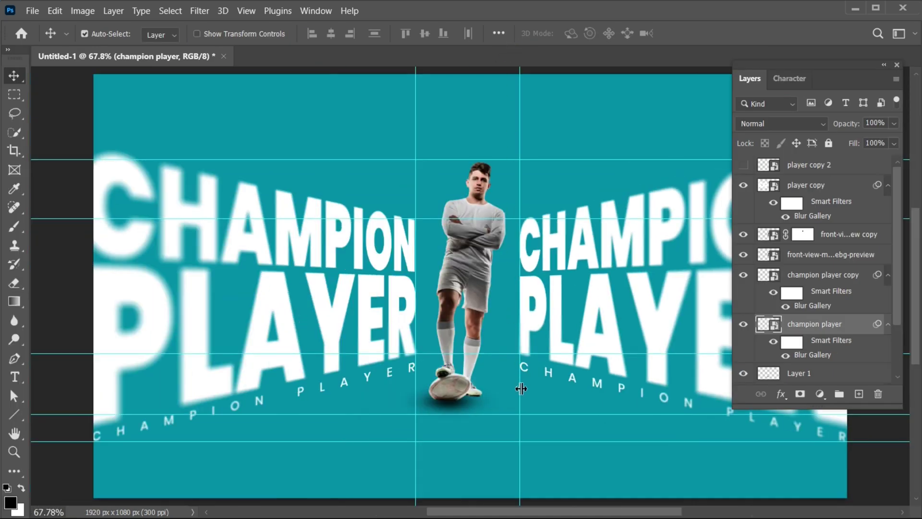
Place the image male-rugby-player-posing-with-ball-removebg-preview.png as an embedded object above the right-hand caption layer.
scroll(533, 401, right, 1)
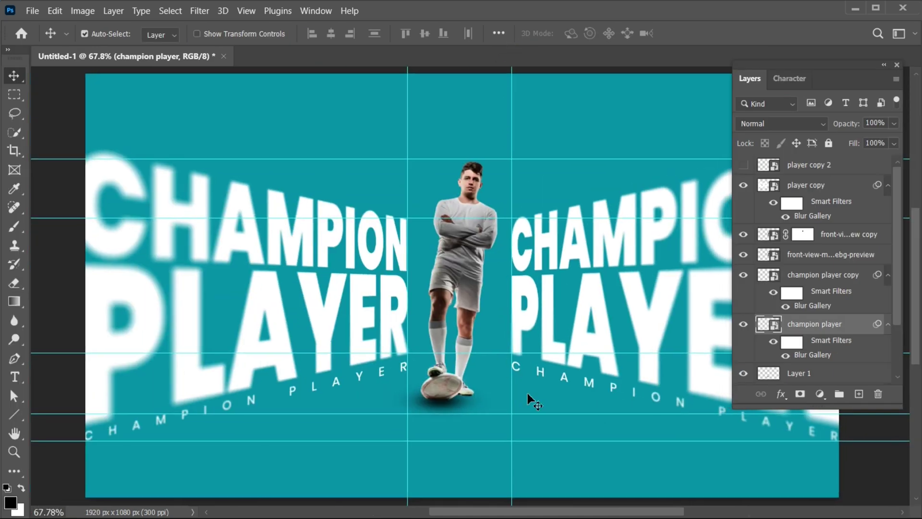
click(32, 10)
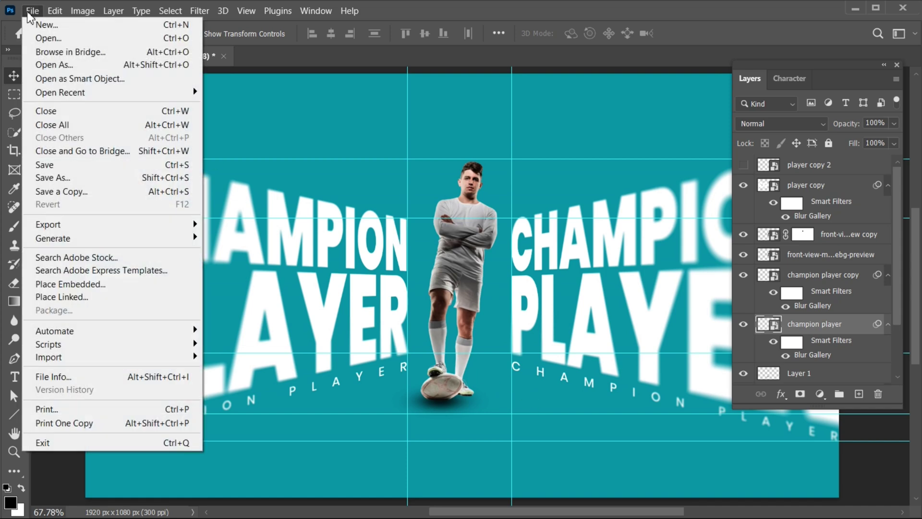
click(61, 284)
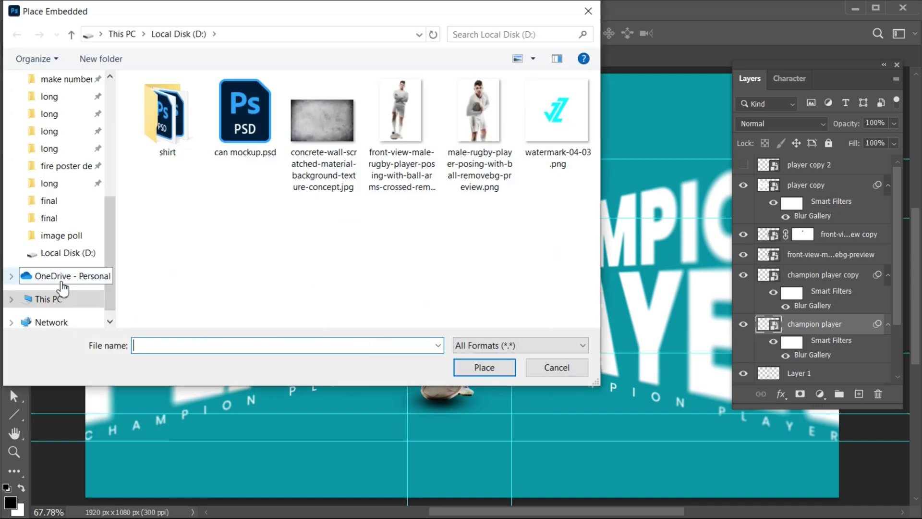
click(479, 116)
click(485, 367)
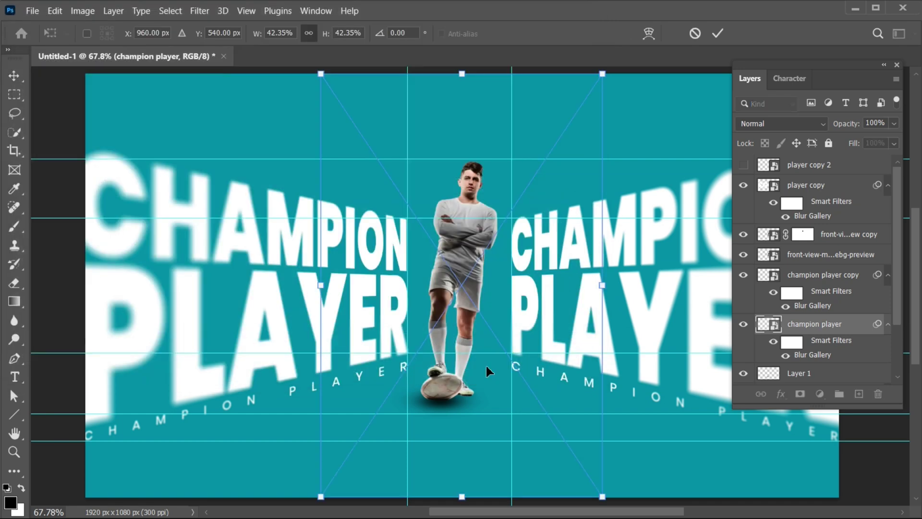
Scale the placed player image to 77.88% and position it behind the small player at about X 841.5 px, Y 913 px.
key(ctrl+minus)
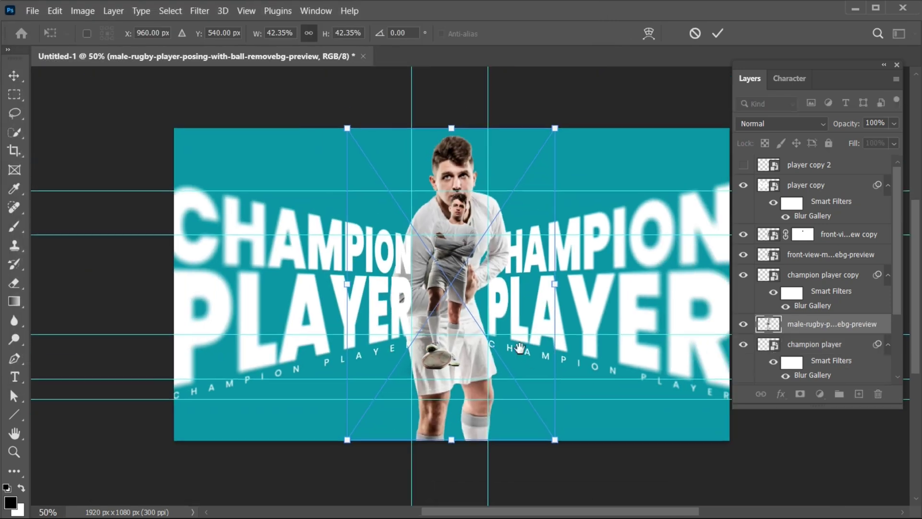
drag(515, 281, 585, 249)
drag(418, 187, 404, 238)
drag(416, 162, 410, 168)
drag(562, 370, 573, 385)
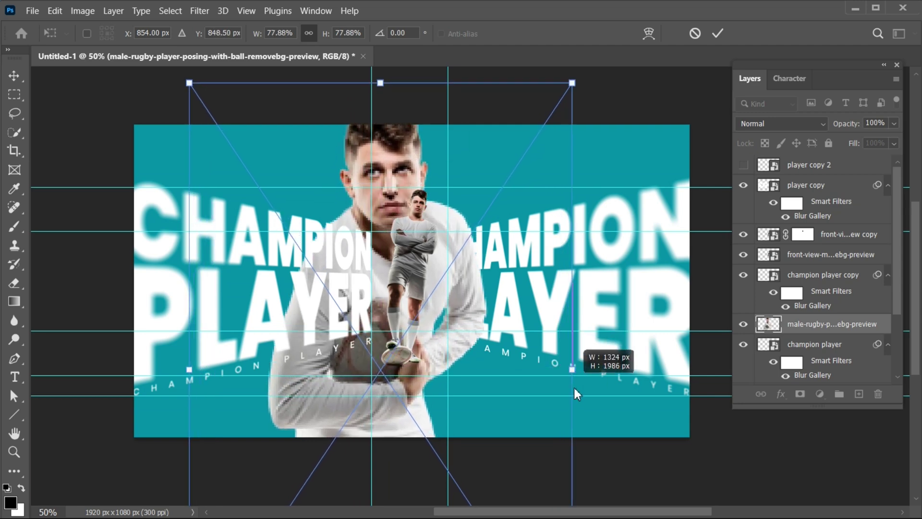
drag(402, 164, 398, 180)
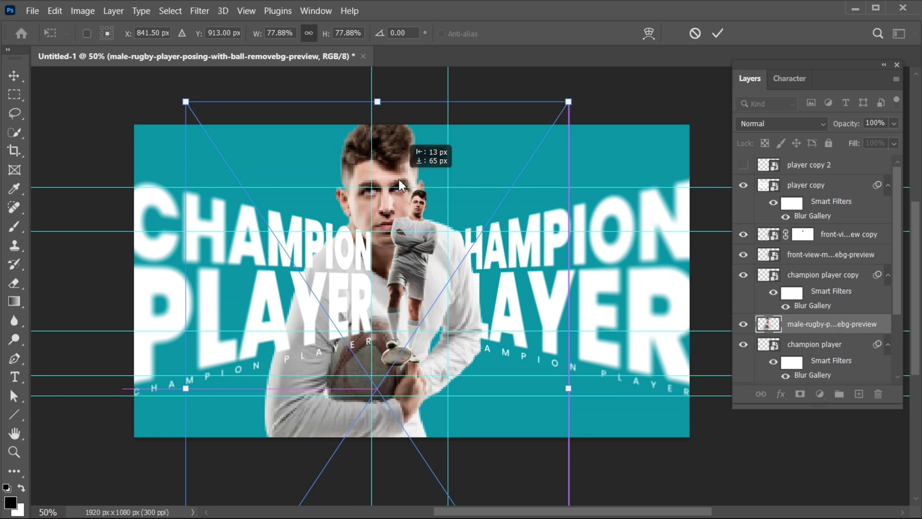
click(717, 33)
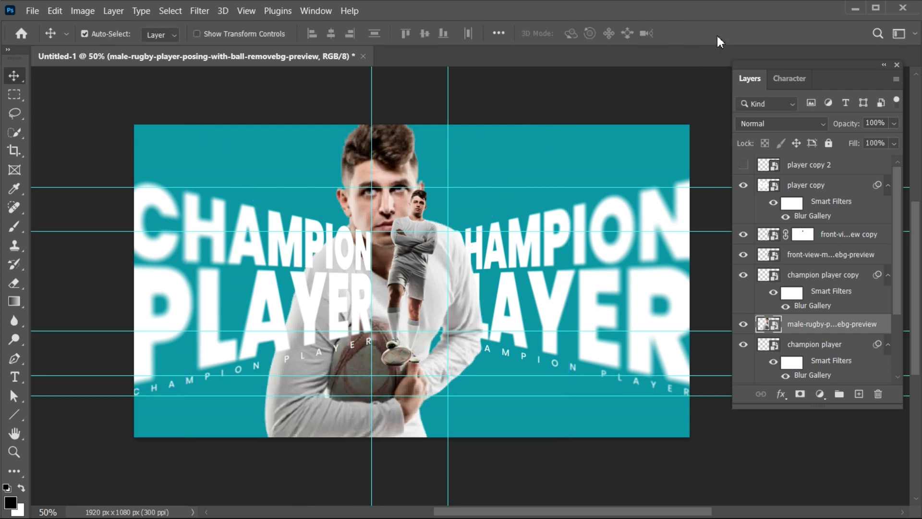
Add a layer mask to the large player and fade out his body with a linear black-to-white gradient from the ball up to his chin.
click(800, 394)
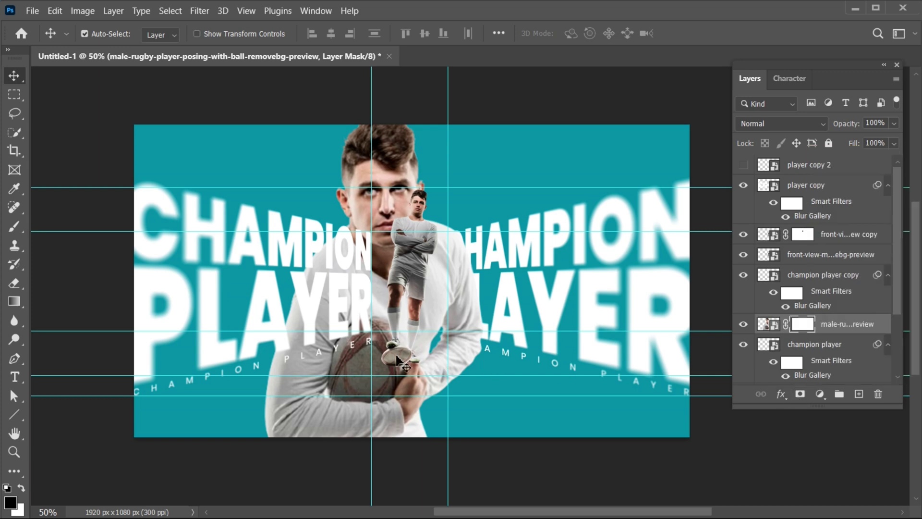
key(g)
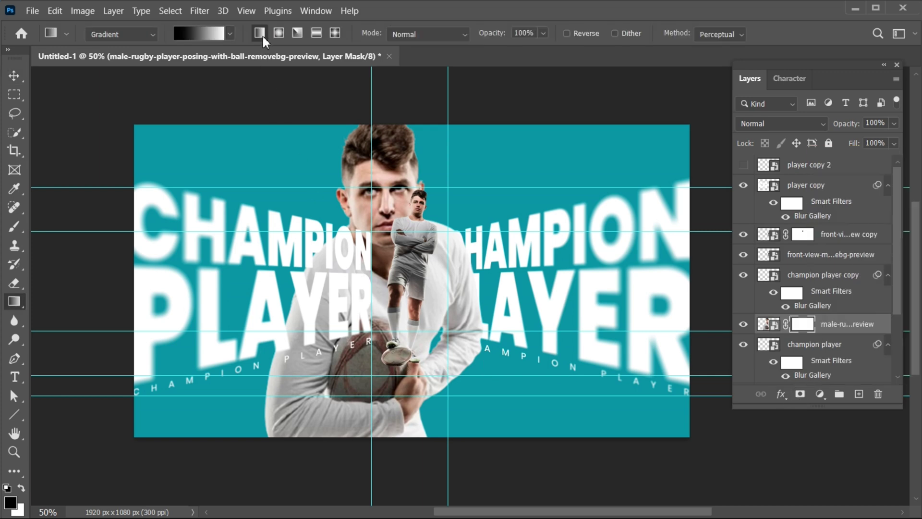
click(229, 33)
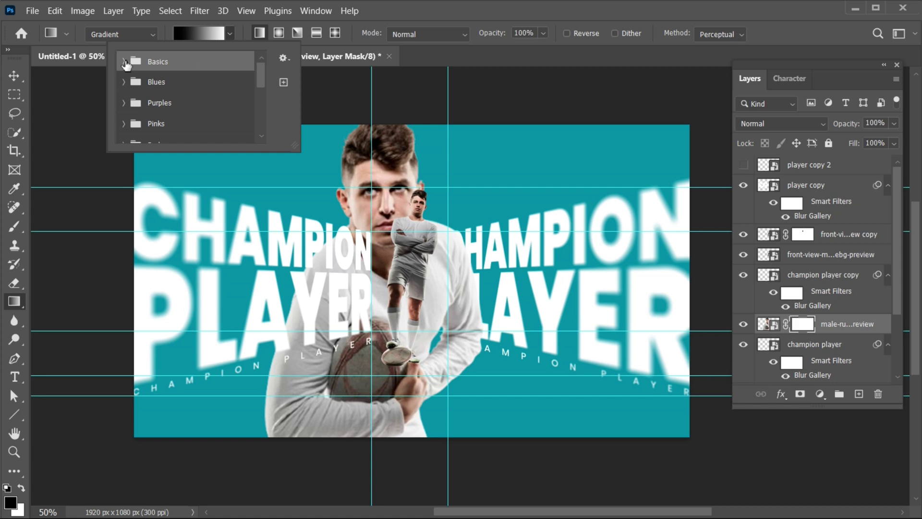
click(126, 65)
click(231, 32)
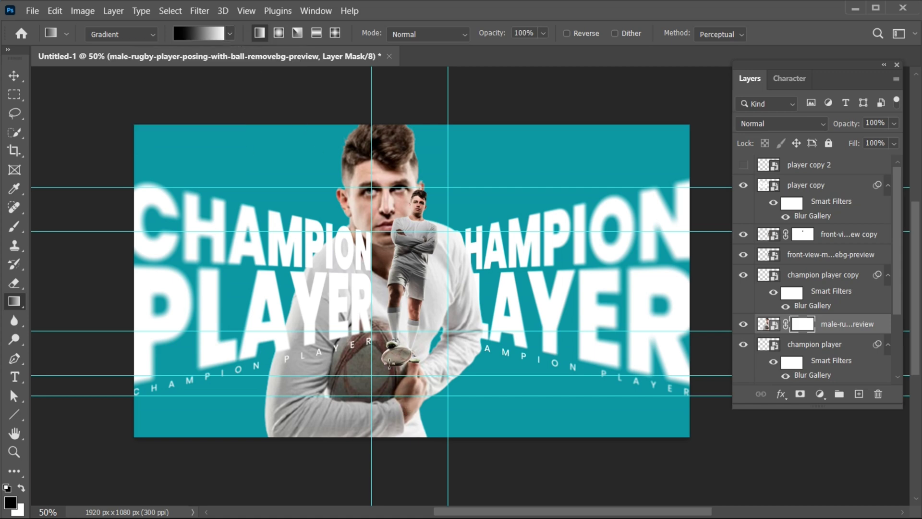
drag(398, 387, 400, 226)
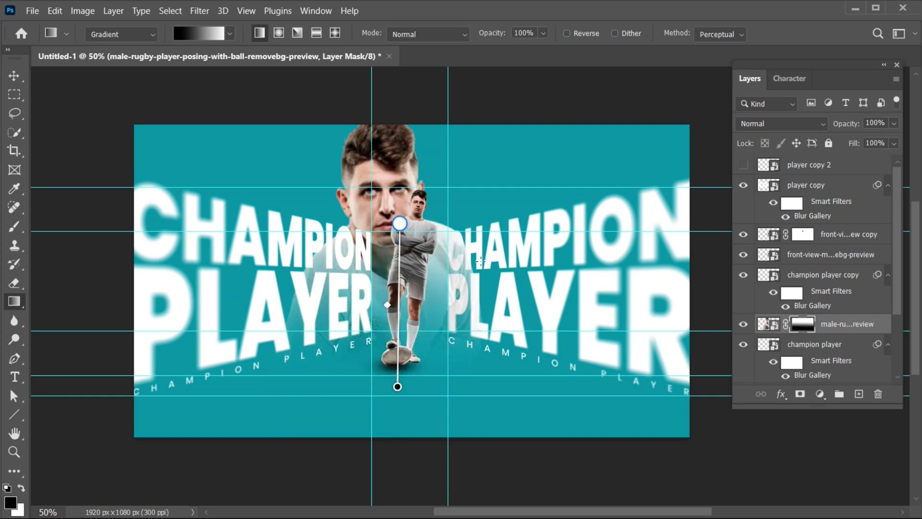
key(v)
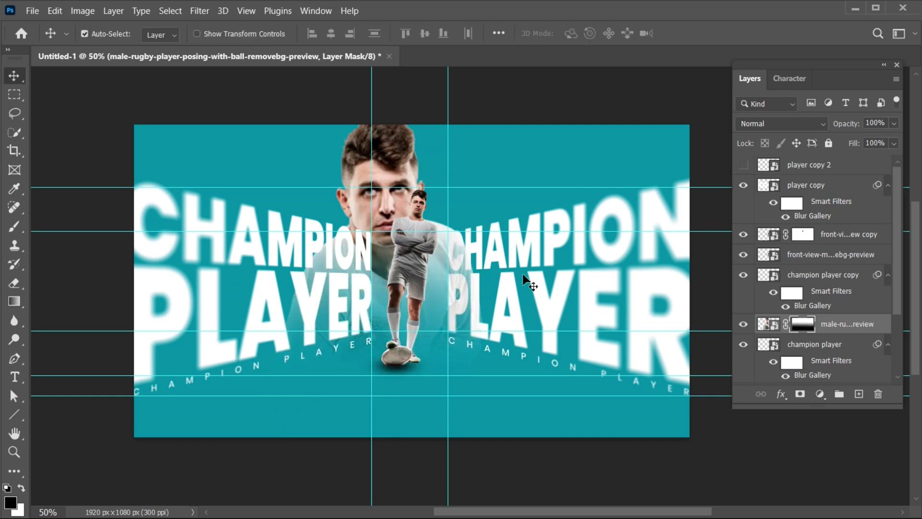
Set the large player layer's opacity to 38%, then extend the layer list down to the Background layer and deselect all layers.
click(892, 124)
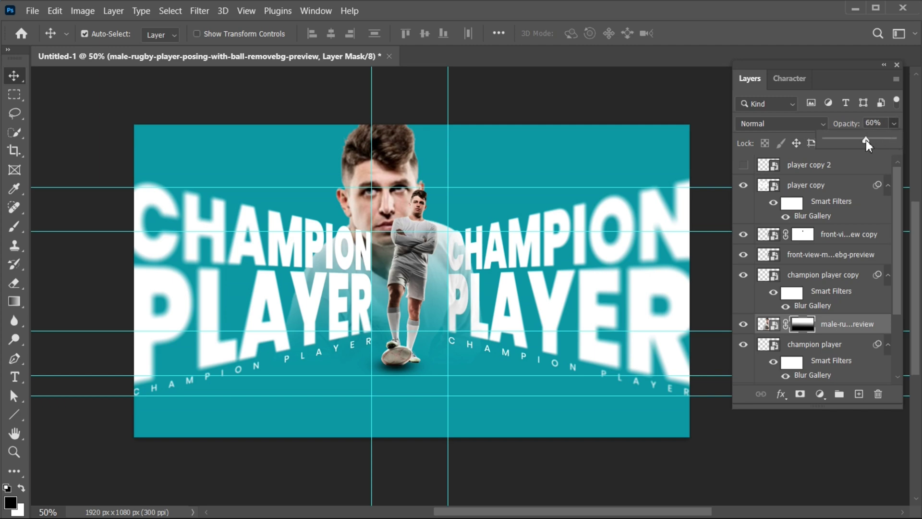
drag(857, 140, 852, 139)
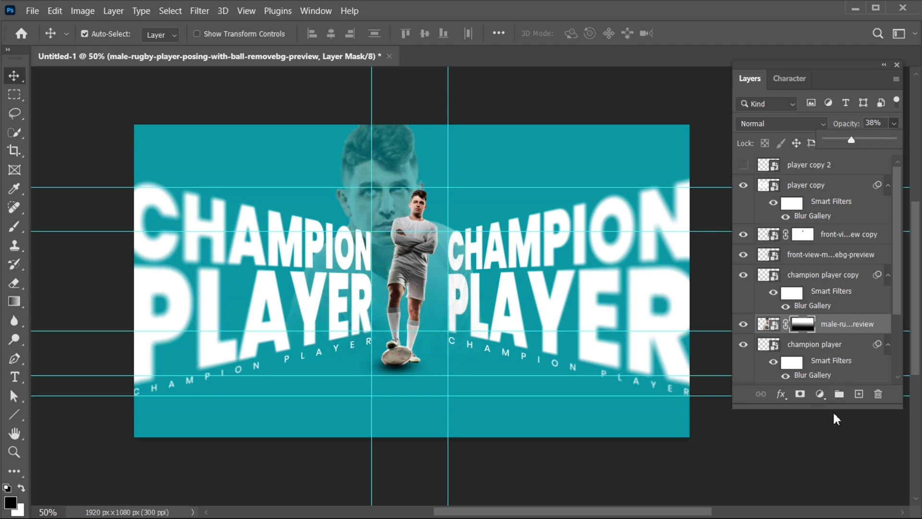
drag(833, 409, 837, 504)
click(841, 468)
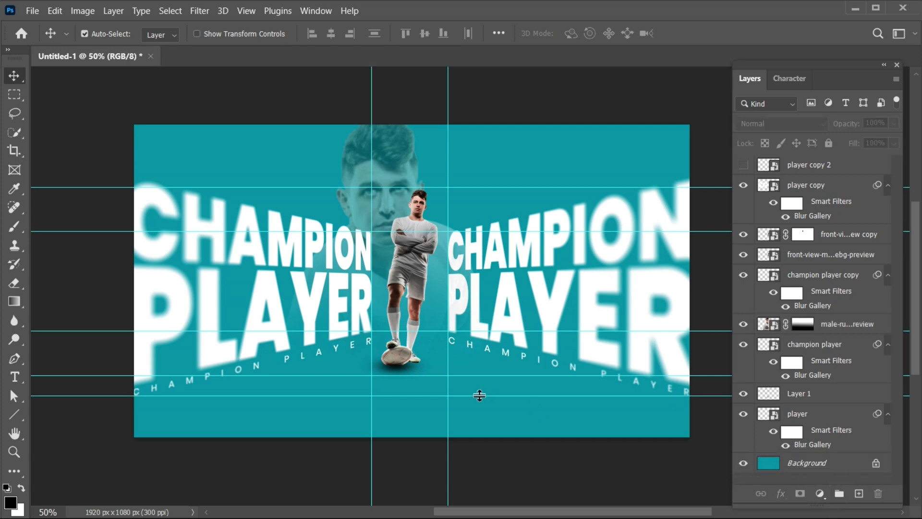
Add a horizontal text layer reading JZ GRAPHICS above the player copy layer.
click(793, 185)
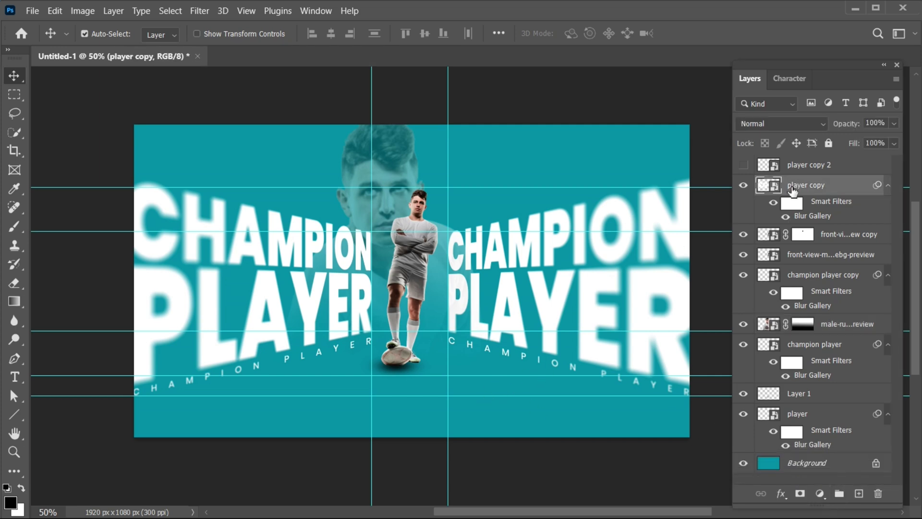
click(15, 376)
click(62, 377)
click(283, 171)
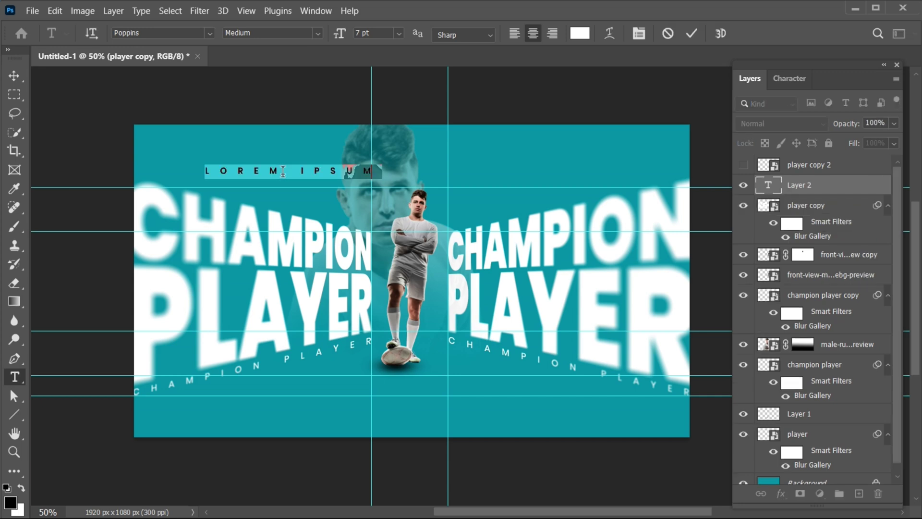
text(z GR)
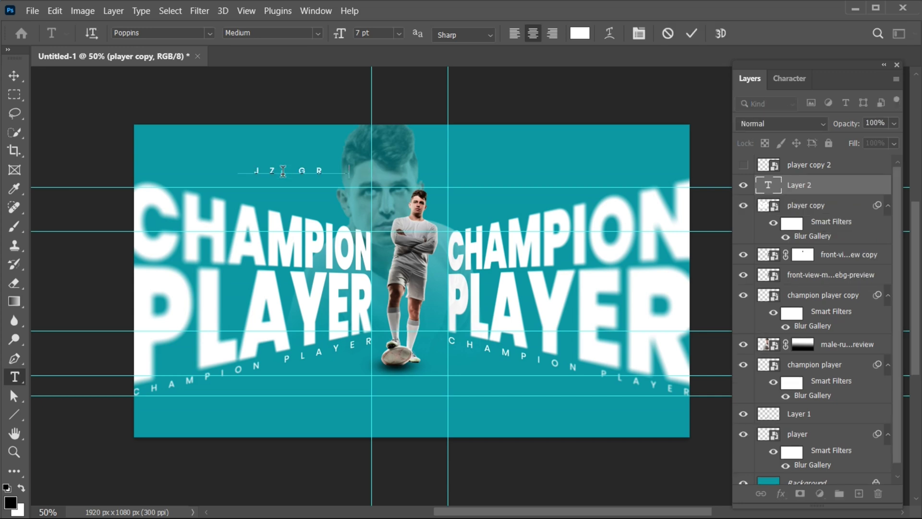
text(APHICS)
Set the JZ GRAPHICS text in Bebas Neue Bold with 50 tracking.
key(ctrl+a)
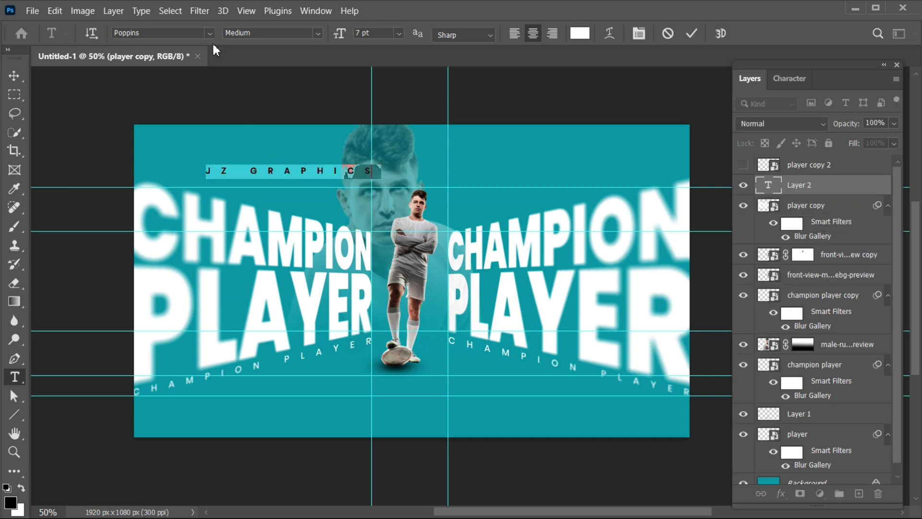
text(bebas)
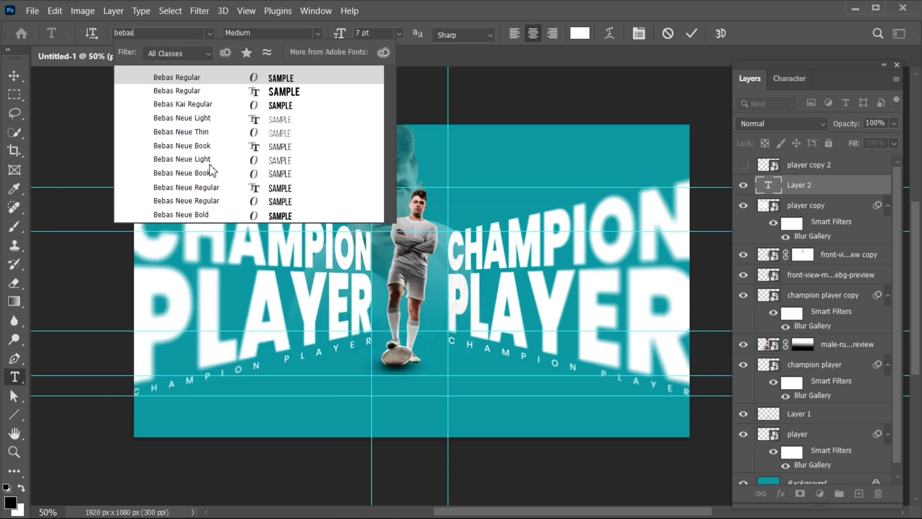
click(211, 216)
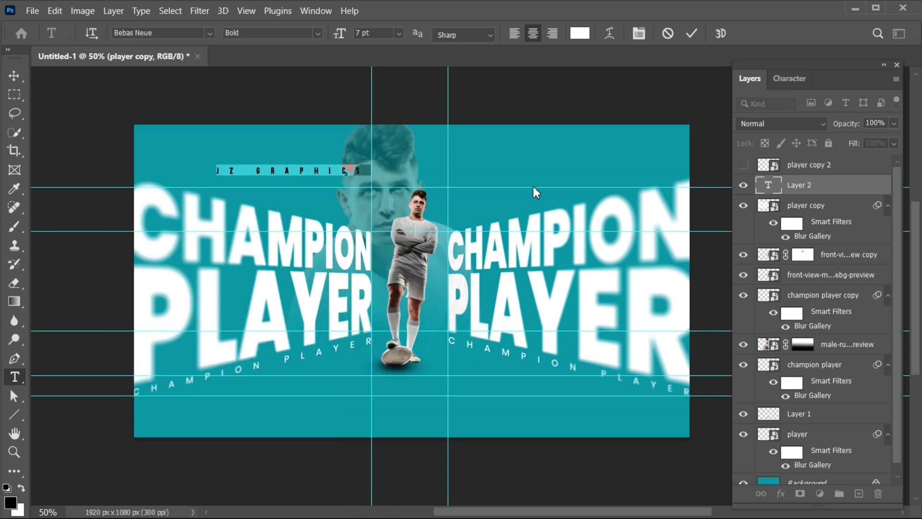
click(789, 78)
click(879, 137)
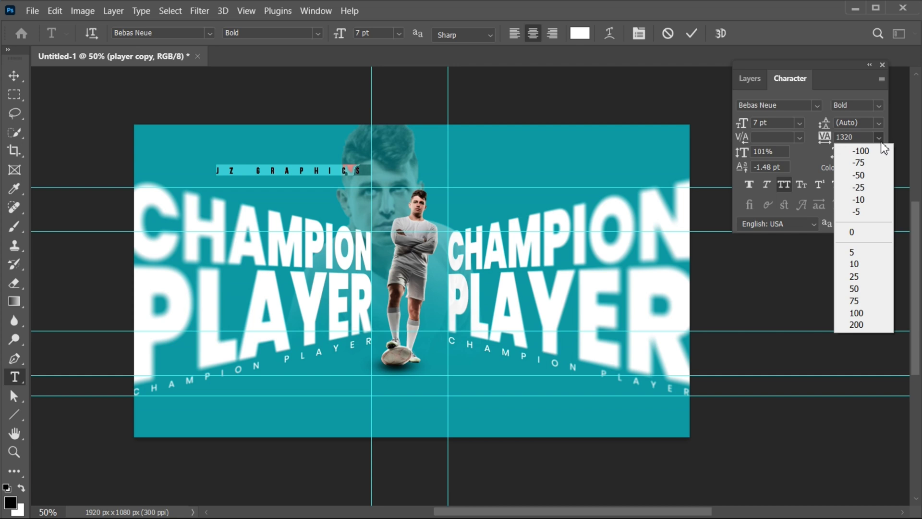
click(869, 289)
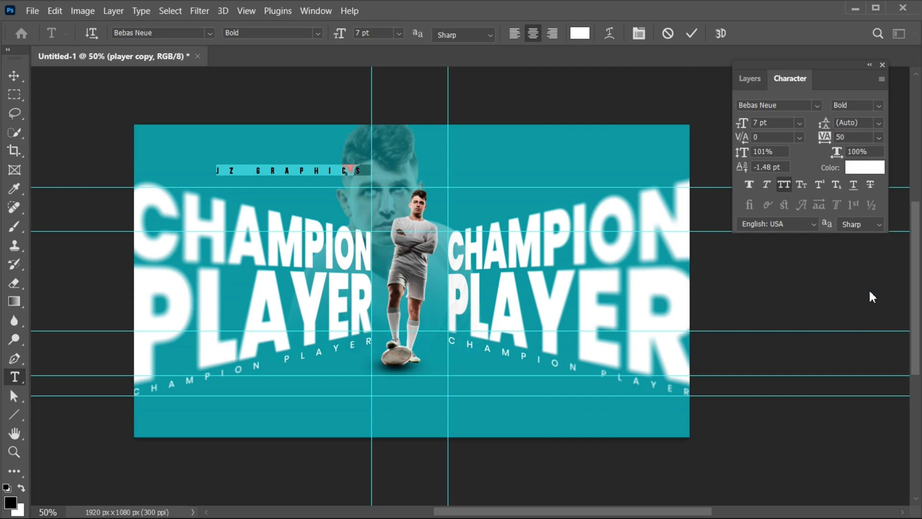
click(695, 34)
Enlarge the JZ GRAPHICS text to about 26.6 pt and move it just below the rugby ball.
key(v)
key(ctrl+t)
drag(283, 177, 413, 384)
key(Return)
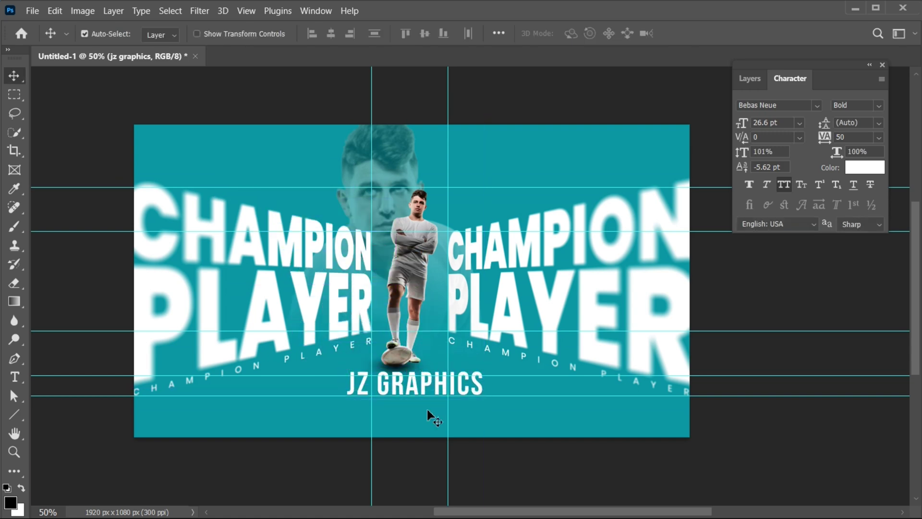
Scale the JZ GRAPHICS text down to 61.07% and keep it under the ball at about X 952.5 px, Y 900 px.
scroll(429, 414, up, 2)
scroll(442, 469, down, 1)
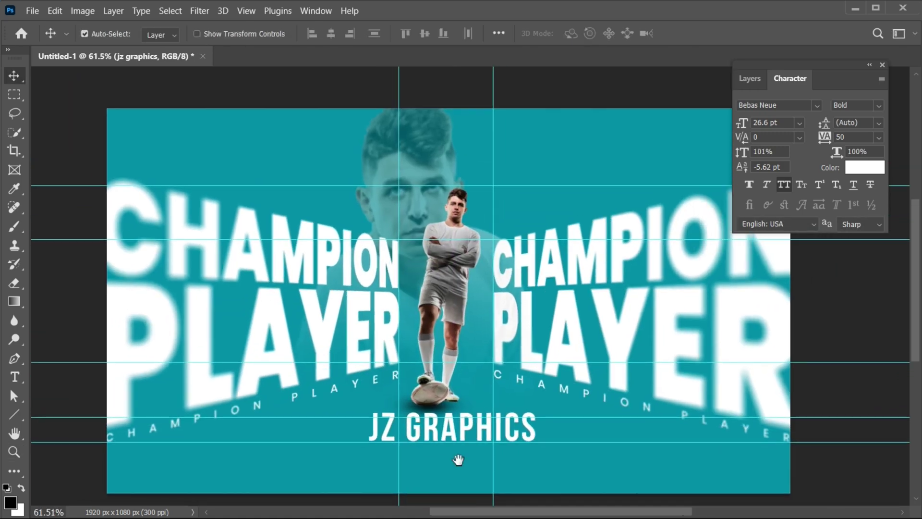
drag(459, 459, 443, 454)
key(ctrl+t)
drag(438, 405, 421, 427)
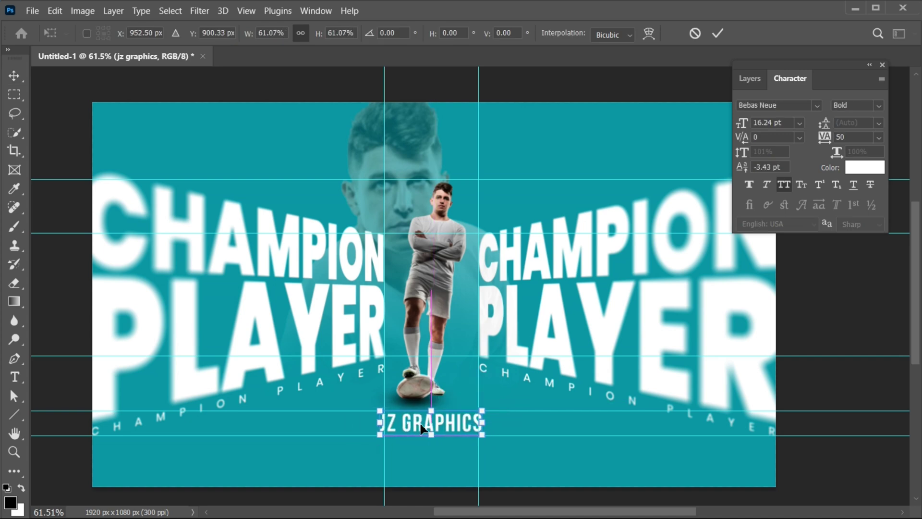
key(Return)
Align the JZ GRAPHICS text to the horizontal centre of the canvas and clear the selection.
key(ctrl+a)
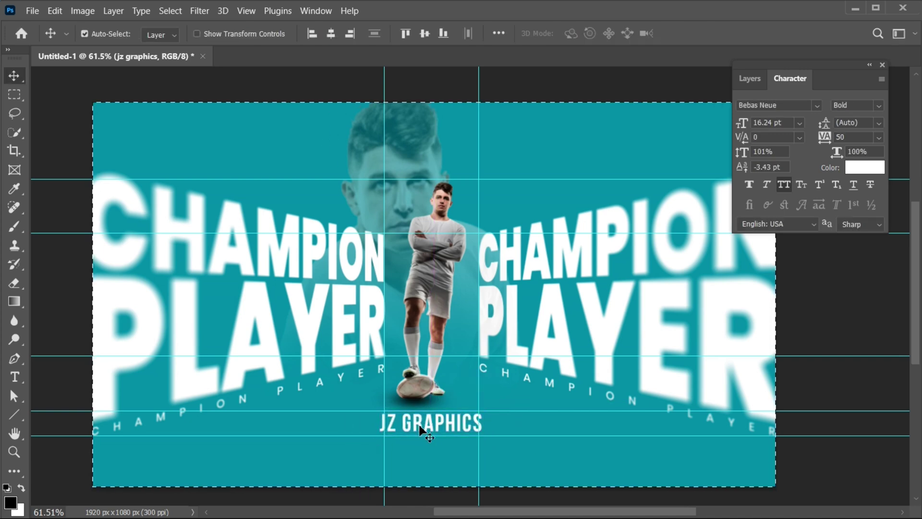
click(336, 34)
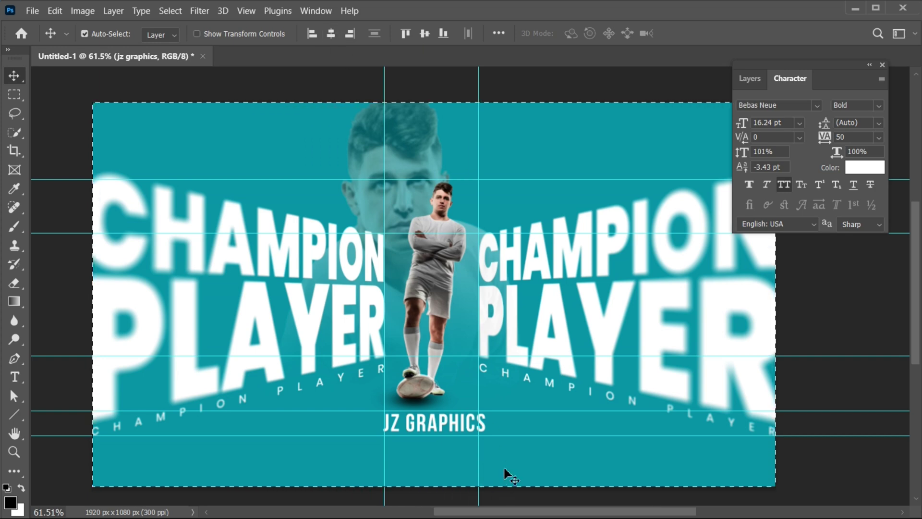
key(ctrl+d)
Duplicate the JZ GRAPHICS text above the right-hand CHAMPION heading and change the copy to 23RD JAN 2025.
drag(505, 473, 645, 213)
drag(618, 303, 570, 302)
drag(537, 166, 572, 147)
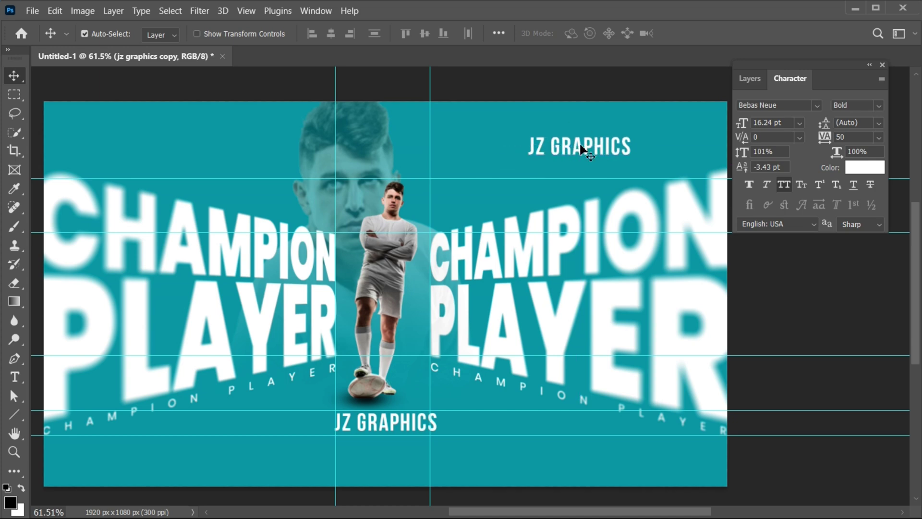
double_click(578, 146)
text(23RD JAN 2025)
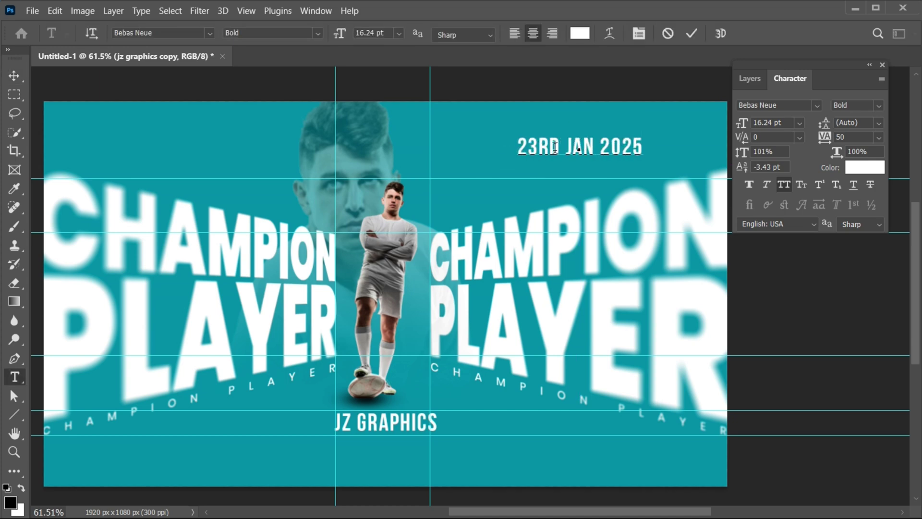
Make the RD in the date text superscript.
drag(537, 146, 560, 145)
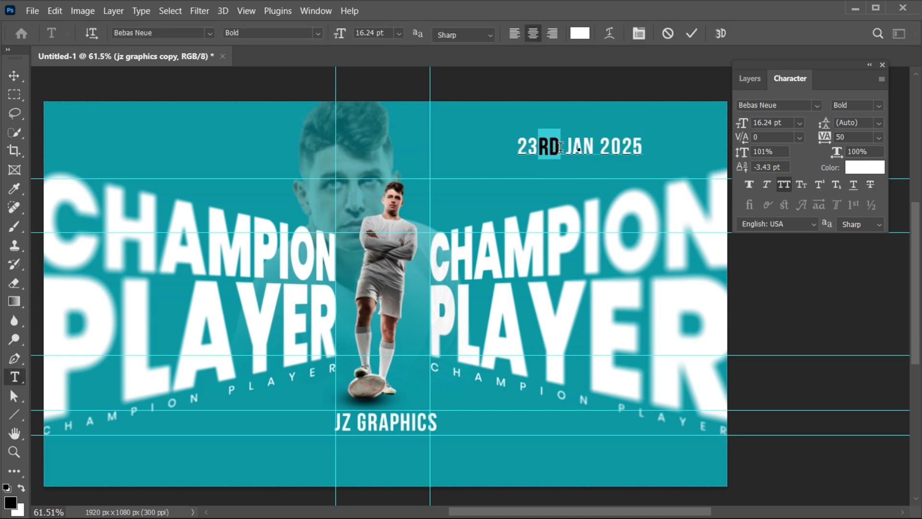
click(819, 184)
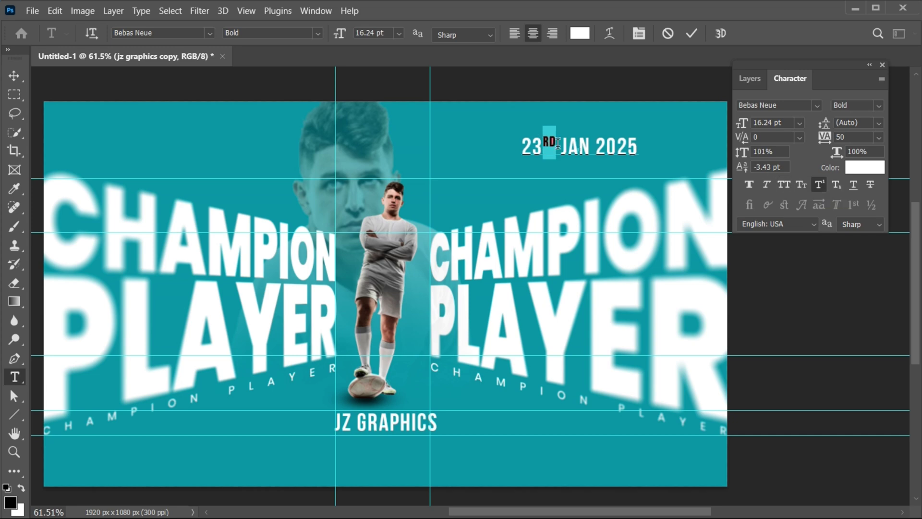
key(Escape)
Move the date text into the poster's upper-right corner and scale it down to about 12.84 pt.
key(v)
drag(558, 147, 656, 122)
key(ctrl+t)
click(718, 34)
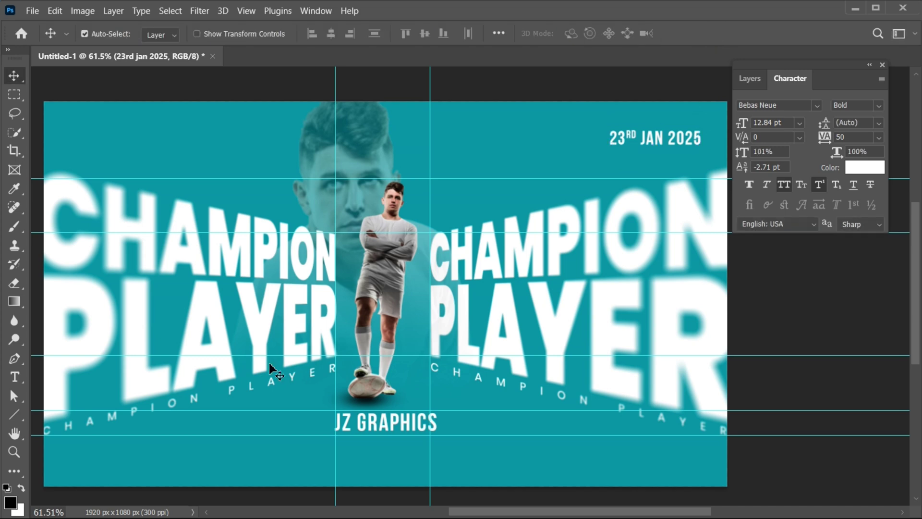
Place the watermark-04-03 logo as an embedded object, scale it to 44.39% and move it to the poster's upper-left corner.
drag(268, 366, 324, 345)
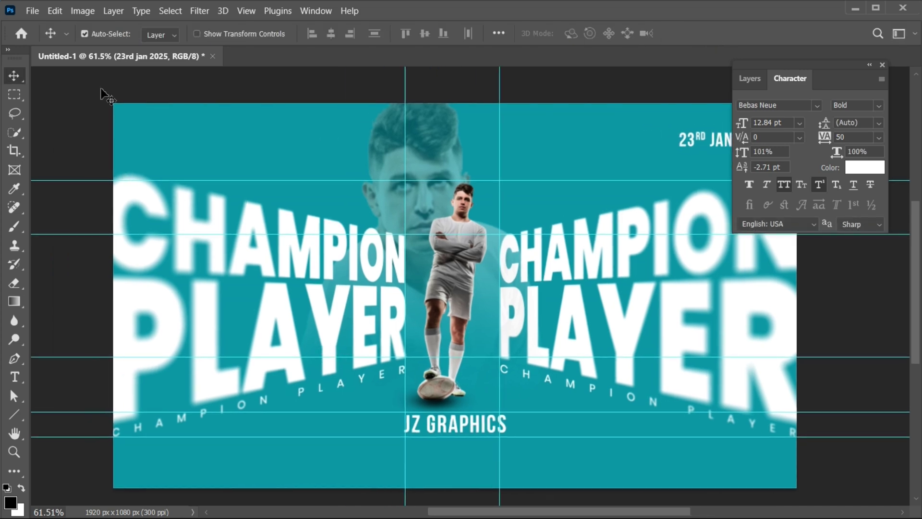
click(33, 11)
click(77, 288)
click(551, 108)
click(489, 370)
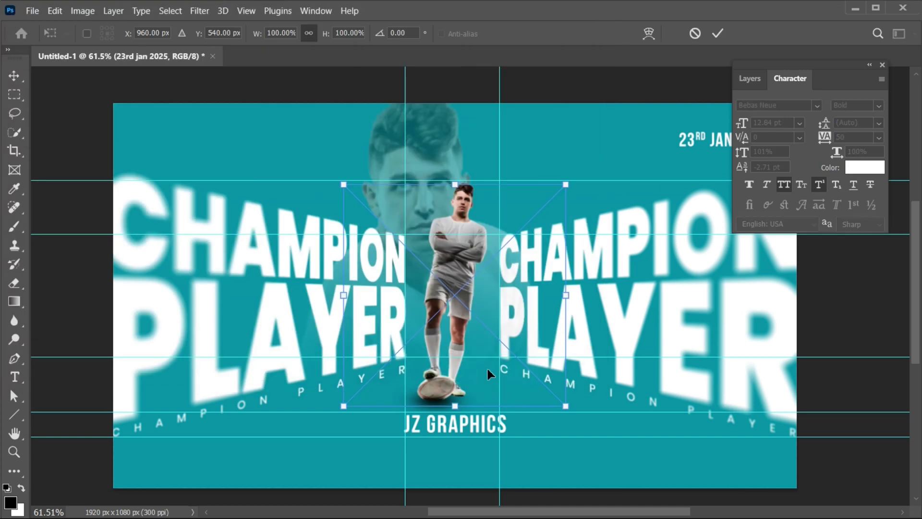
drag(455, 191, 455, 246)
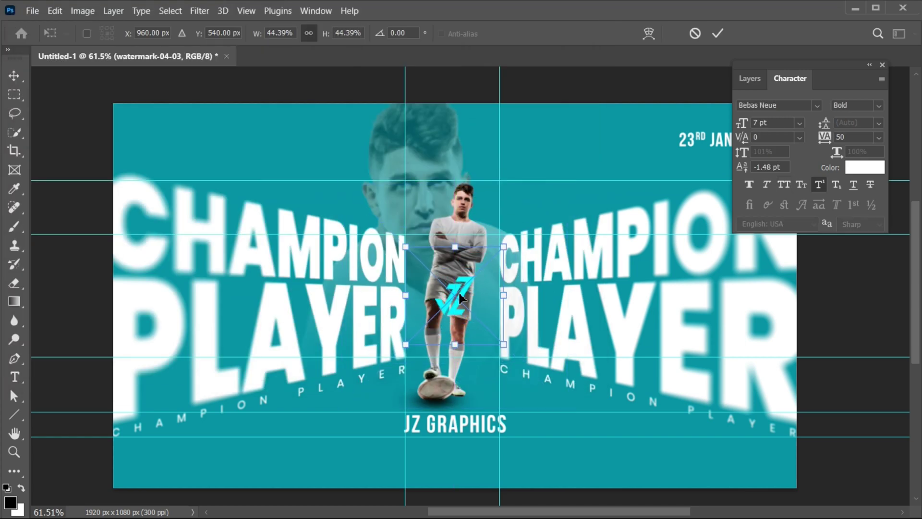
drag(461, 298, 156, 149)
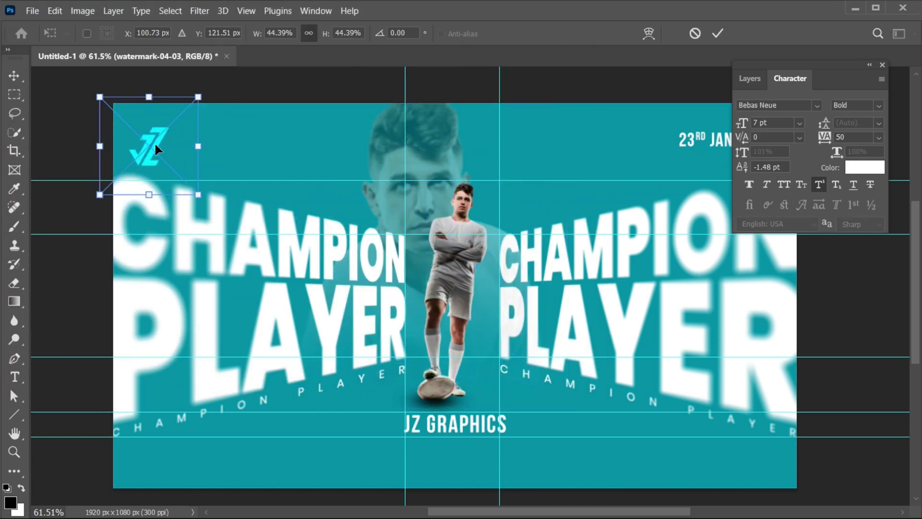
click(718, 34)
Apply a white (ffffff) Color Overlay to the logo layer.
click(749, 79)
click(781, 493)
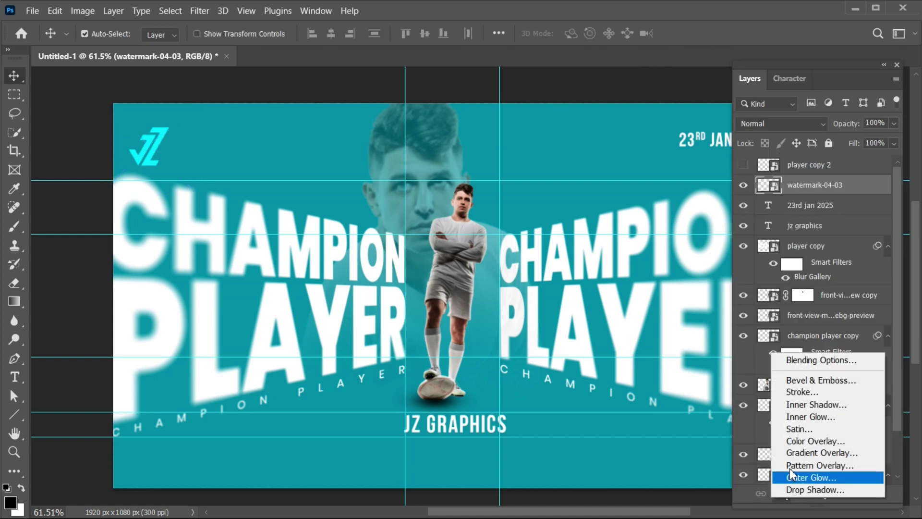
click(805, 361)
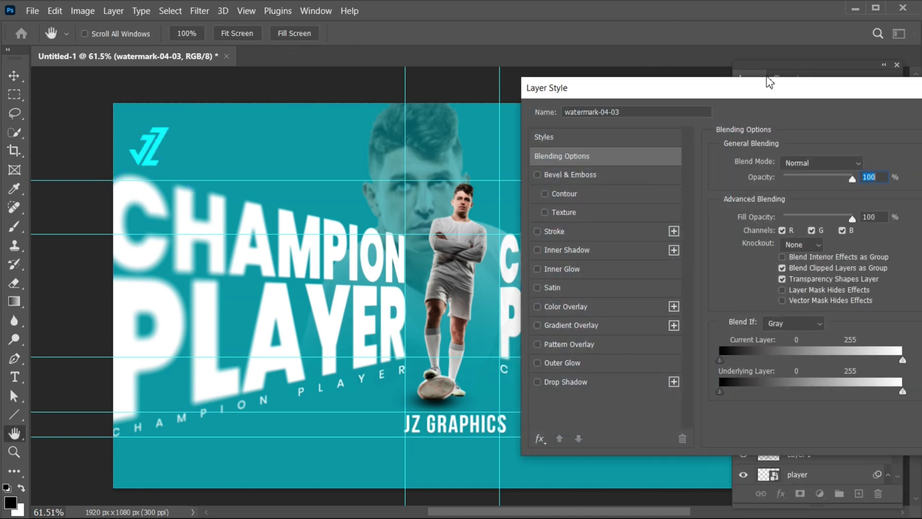
drag(767, 78, 649, 85)
click(457, 302)
click(752, 154)
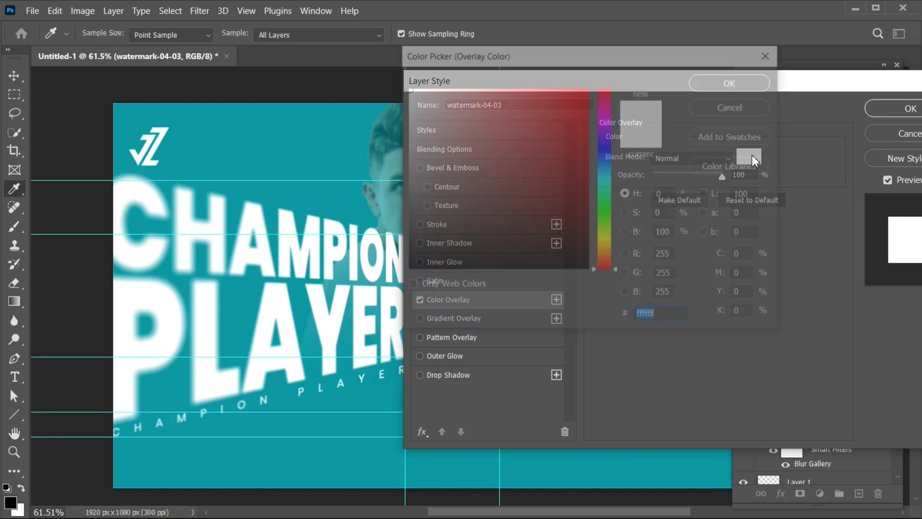
click(741, 85)
click(903, 110)
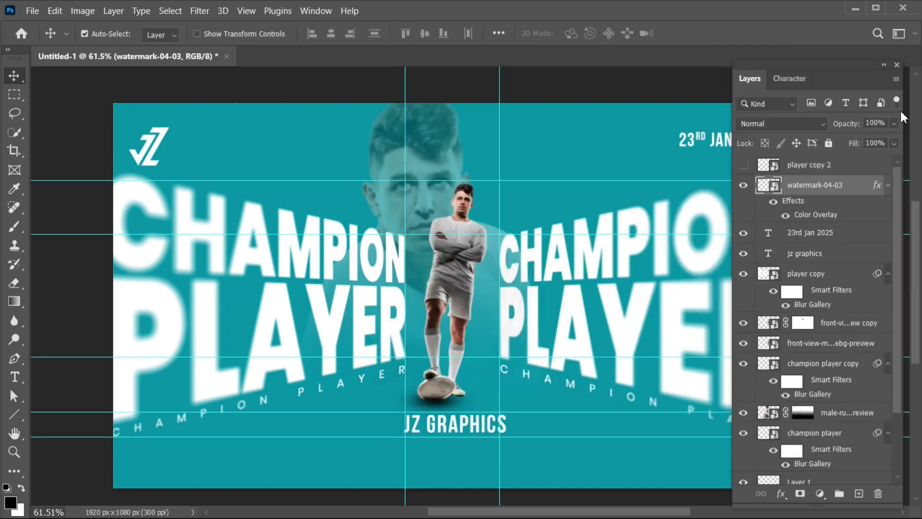
Scale the white logo down further and keep it in the poster's upper-left corner.
key(ctrl+t)
drag(151, 83, 141, 104)
click(718, 33)
Show the rulers, add horizontal guides along the logo's upper and lower edges, and centre the date text vertically between them.
drag(831, 77, 847, 206)
drag(455, 272, 415, 270)
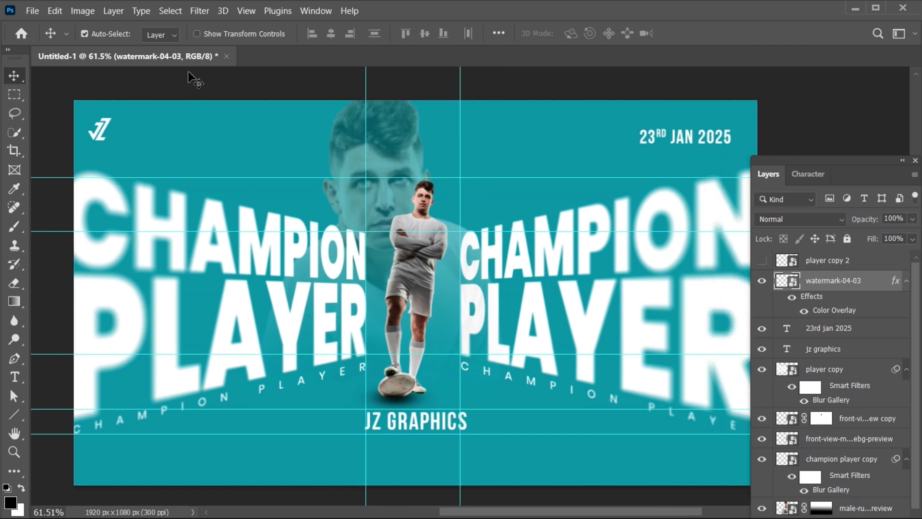
key(ctrl+r)
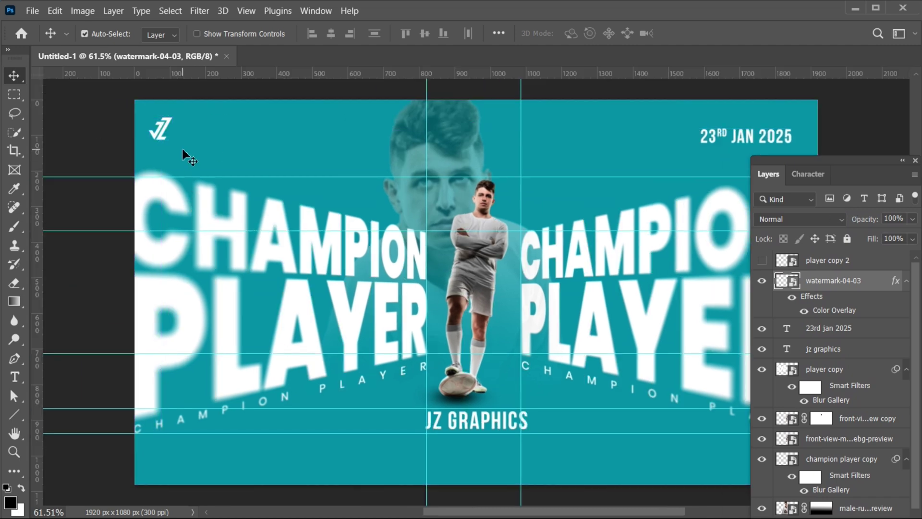
drag(184, 73, 183, 142)
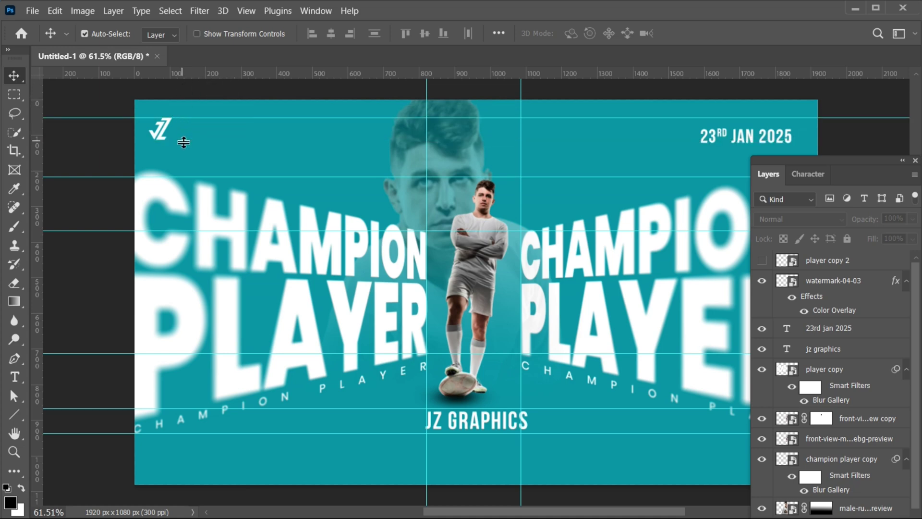
scroll(323, 202, right, 2)
drag(692, 139, 688, 130)
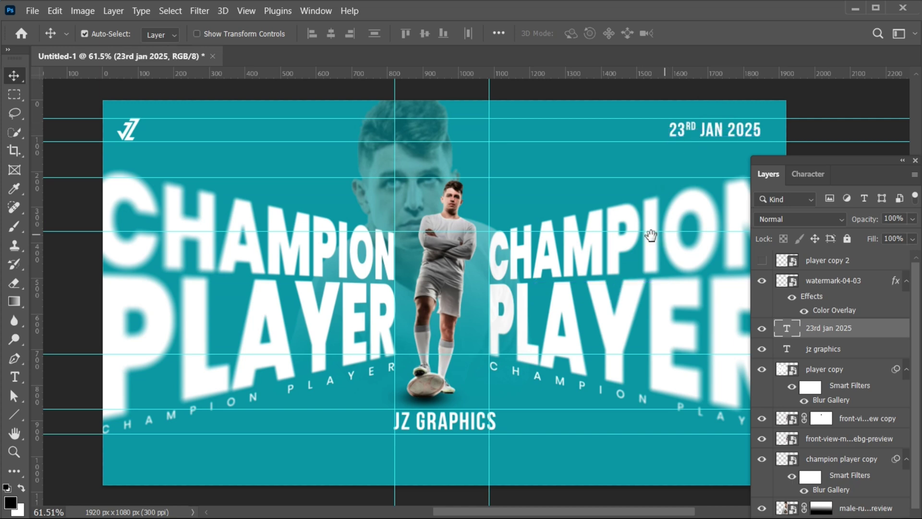
Hide the rulers and guides and bring the whole poster into view.
scroll(644, 235, right, 2)
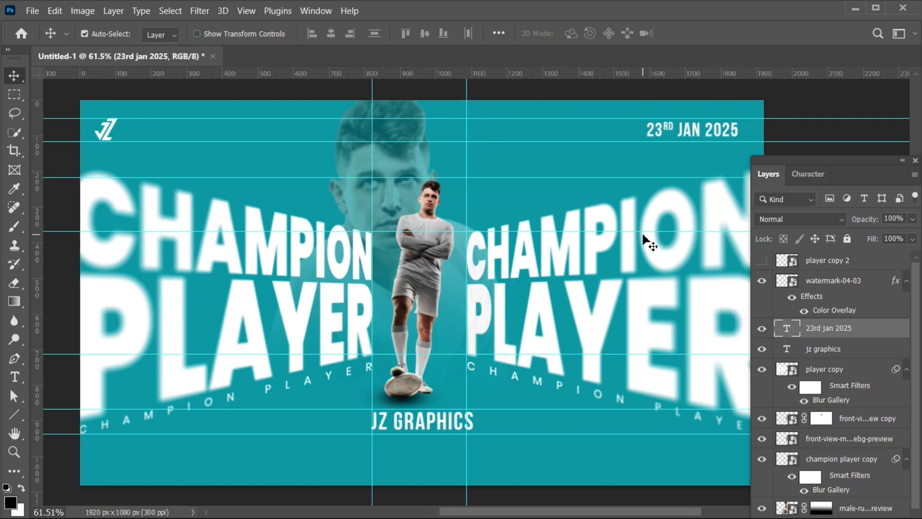
key(ctrl+r)
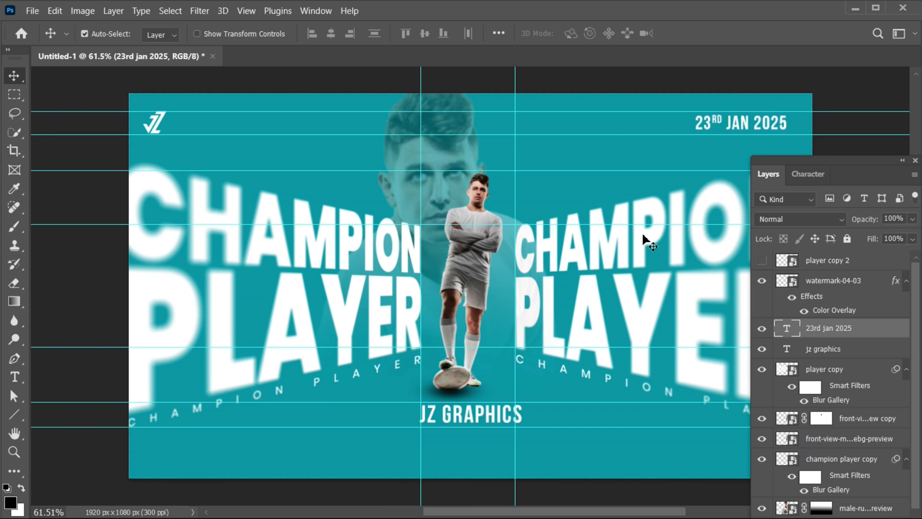
drag(859, 169, 845, 93)
key(ctrl+semicolon)
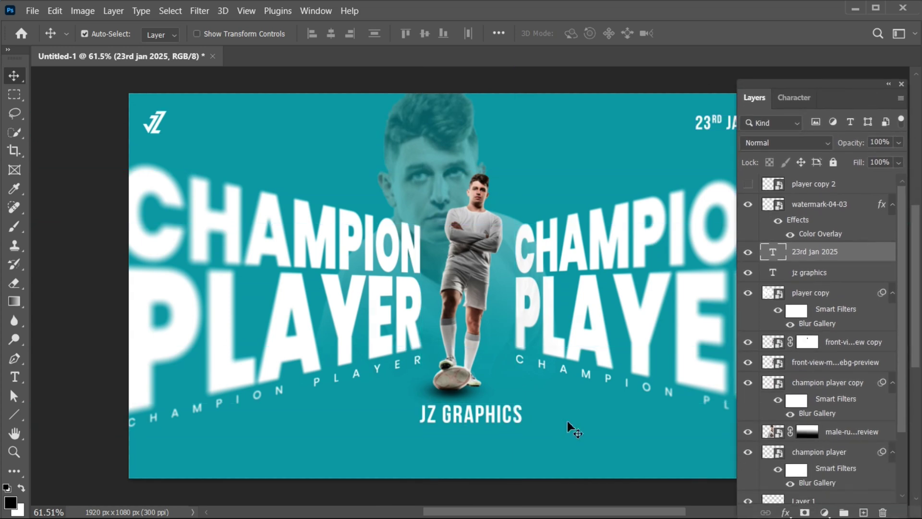
drag(567, 422, 504, 418)
scroll(521, 431, down, 1)
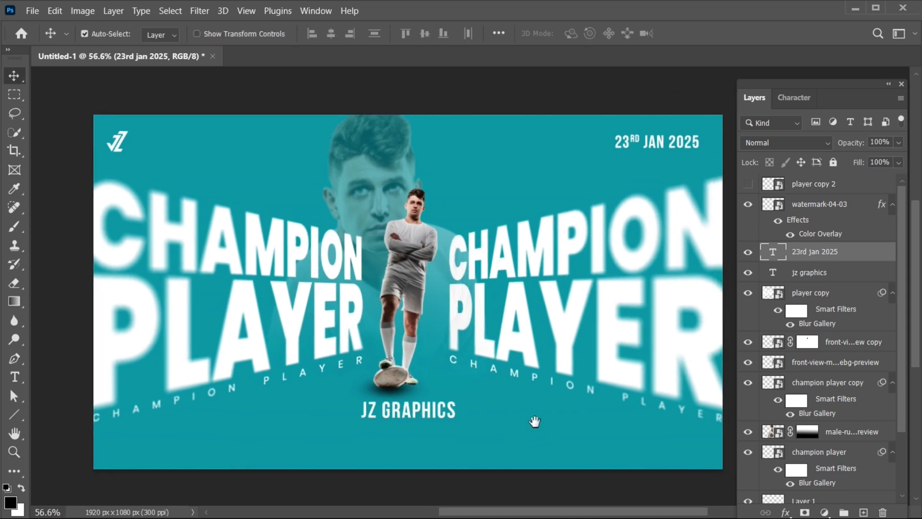
Add a centred Lorem ipsum paragraph text box beneath the JZ GRAPHICS title and set its font to Poppins Medium.
click(14, 377)
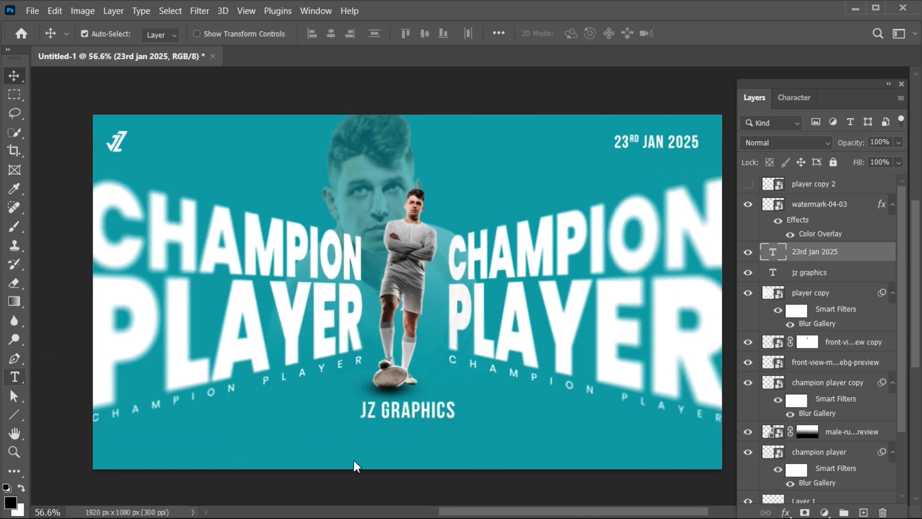
drag(311, 431, 546, 457)
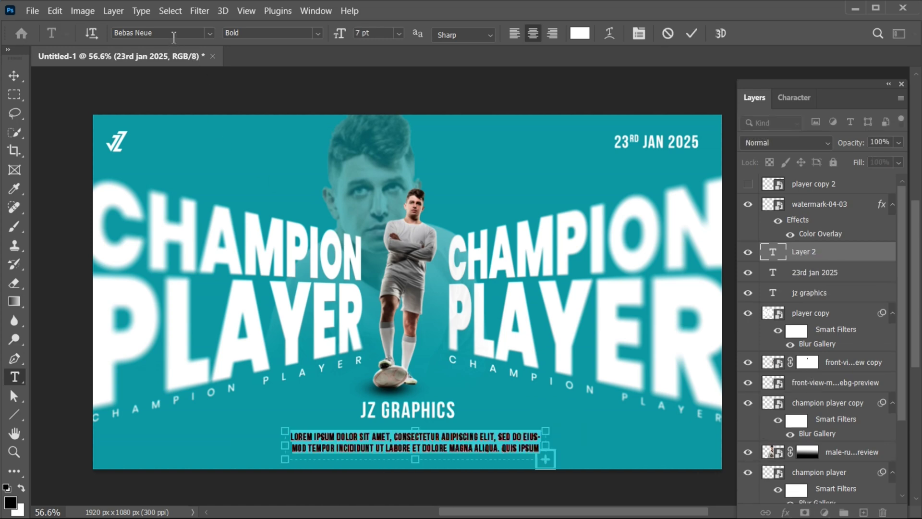
text(poppin)
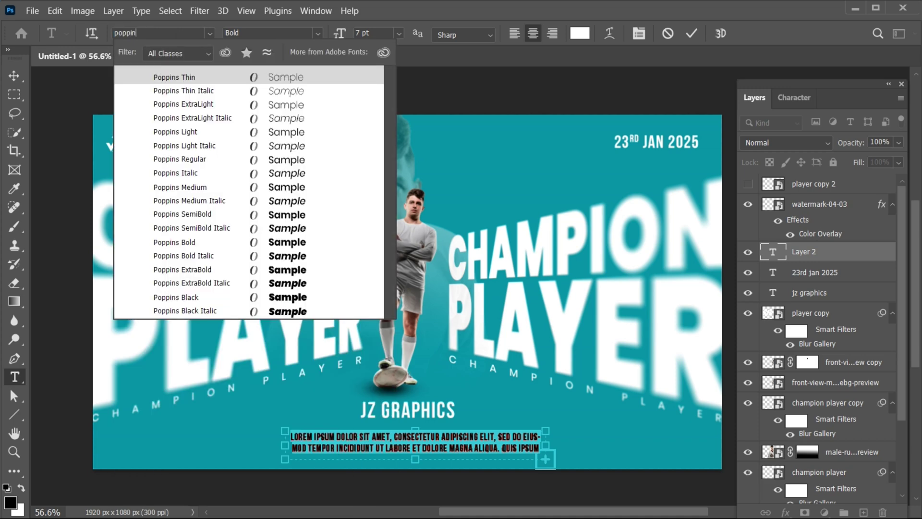
text(s)
click(203, 186)
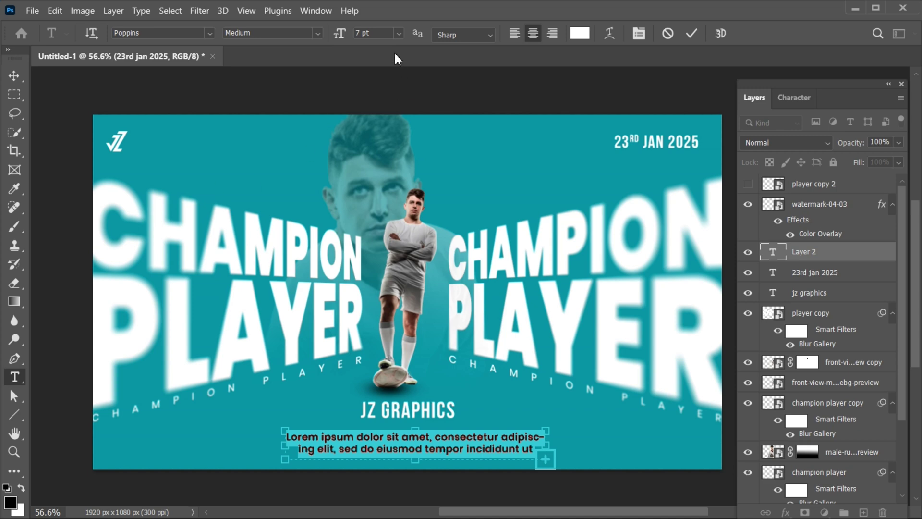
Reduce the Lorem ipsum paragraph's font size to 5 pt and change its weight to Light.
scroll(385, 35, down, 1)
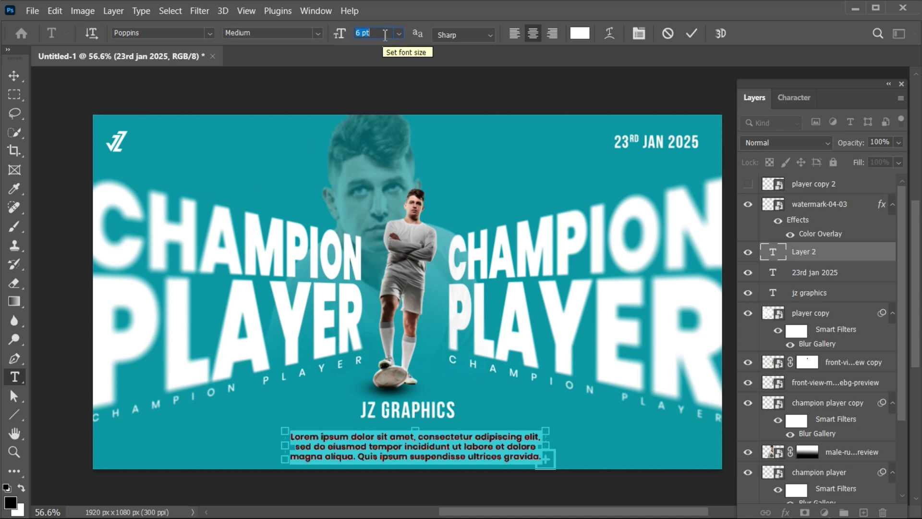
scroll(384, 34, down, 1)
click(315, 31)
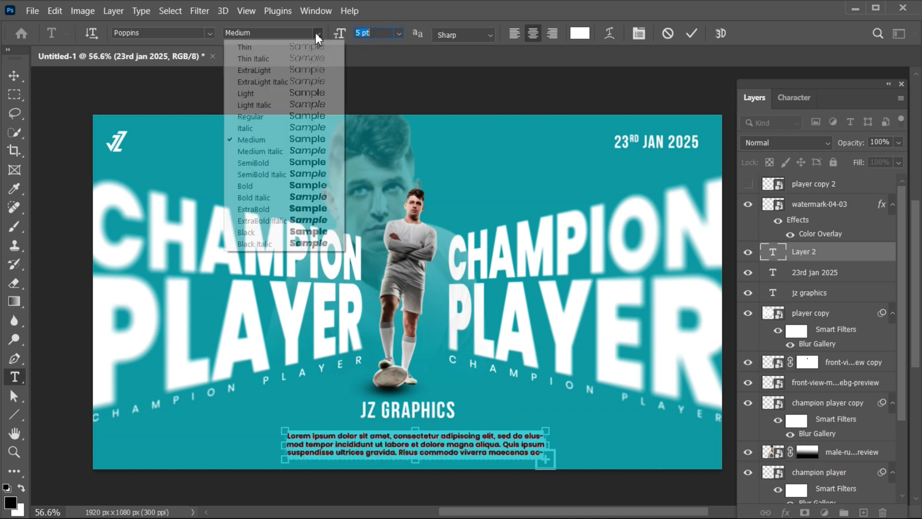
click(306, 93)
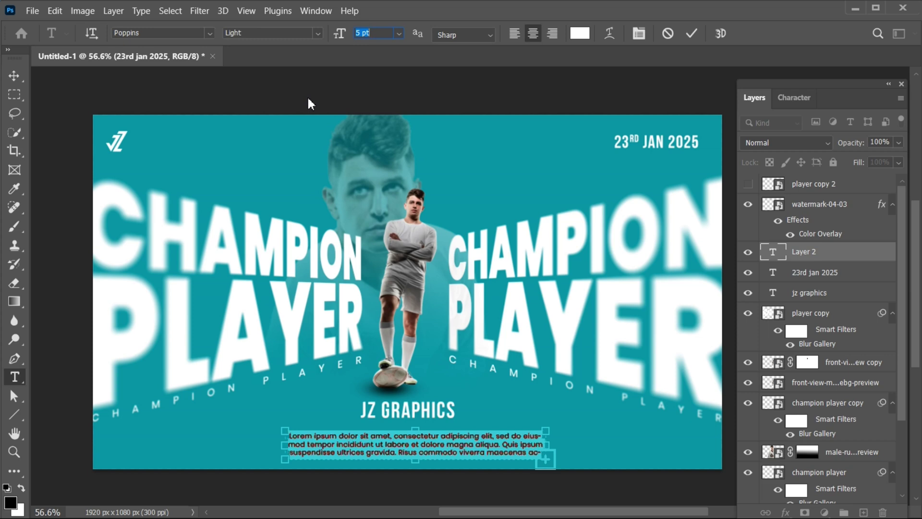
click(691, 33)
Tighten the letter spacing of the whole Lorem ipsum paragraph and widen its text box.
click(441, 450)
key(ctrl+a)
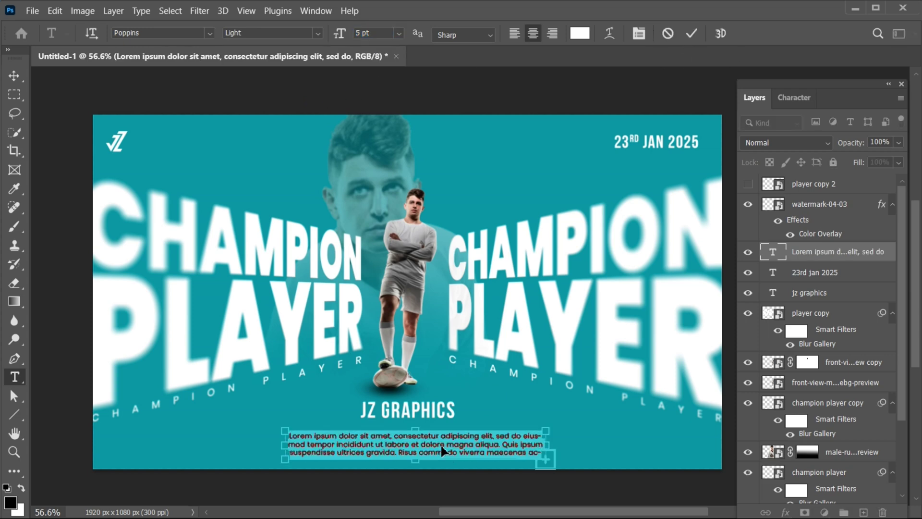
key(alt+Left)
key(alt+Left)
key(alt+Left)
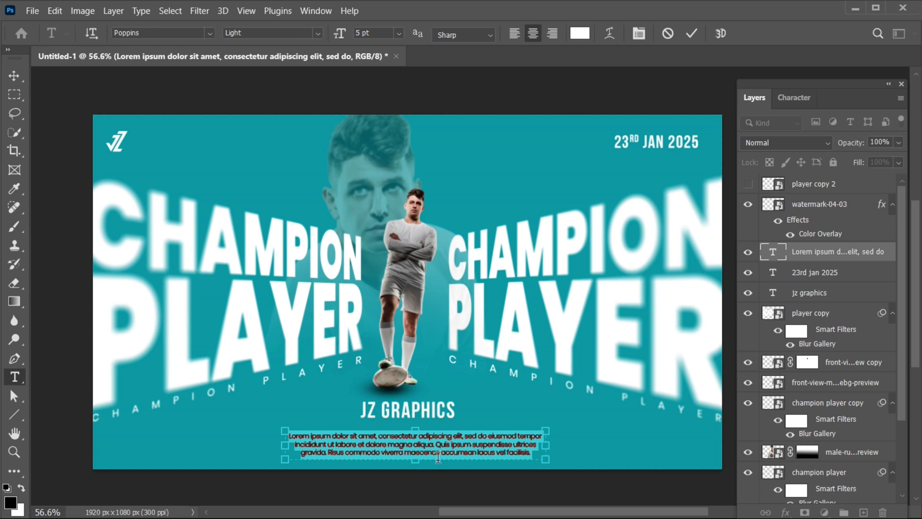
key(alt+Left)
key(alt+Left)
key(alt+Left)
drag(546, 445, 570, 447)
key(alt+Right)
key(alt+Right)
key(alt+Right)
key(alt+Right)
key(alt+Right)
key(alt+Right)
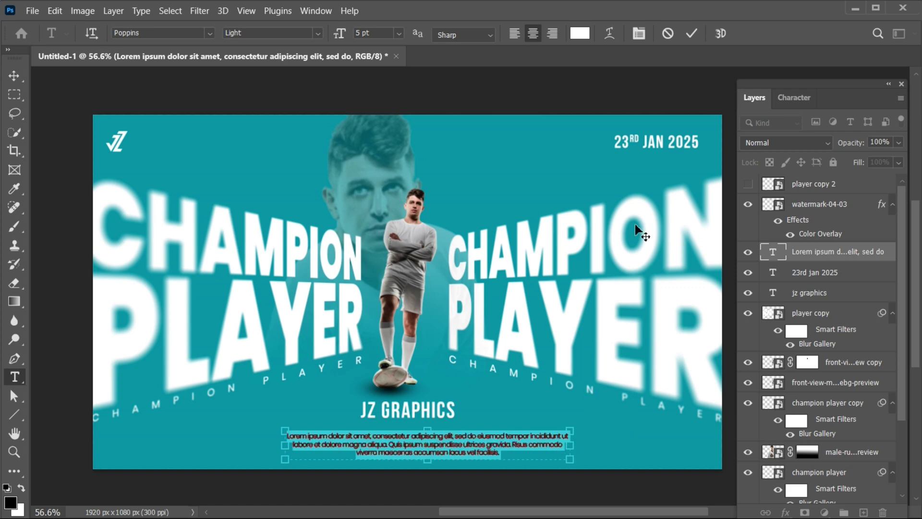
click(692, 33)
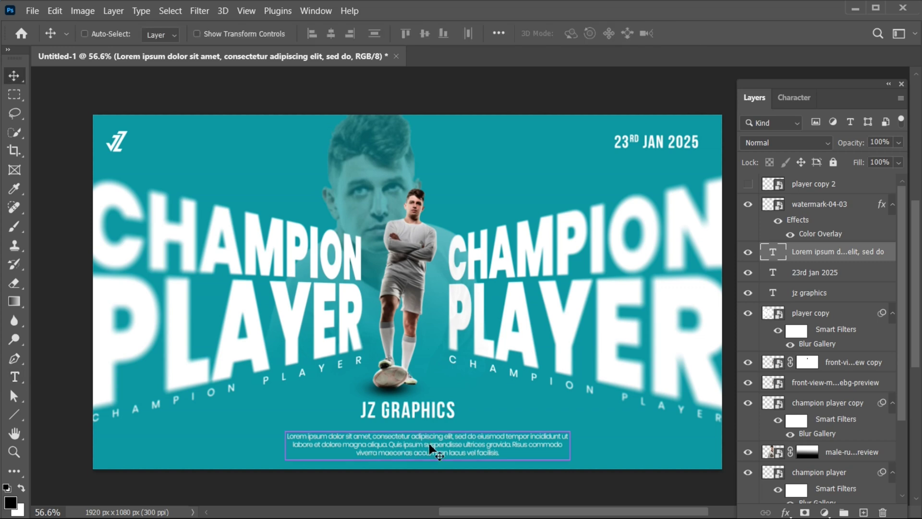
Scale the Lorem ipsum paragraph down to about 75.5% and centre it just below the JZ GRAPHICS title.
key(ctrl+t)
drag(570, 458, 547, 449)
drag(434, 447, 433, 438)
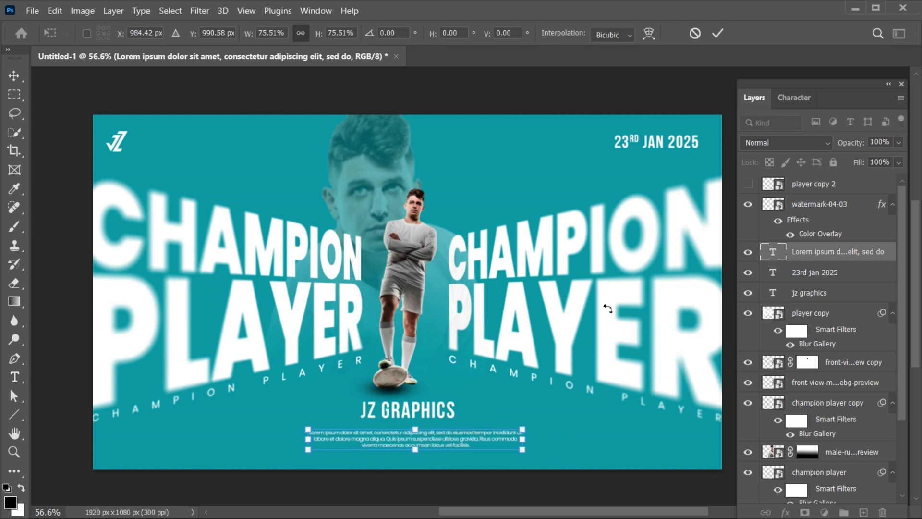
click(607, 308)
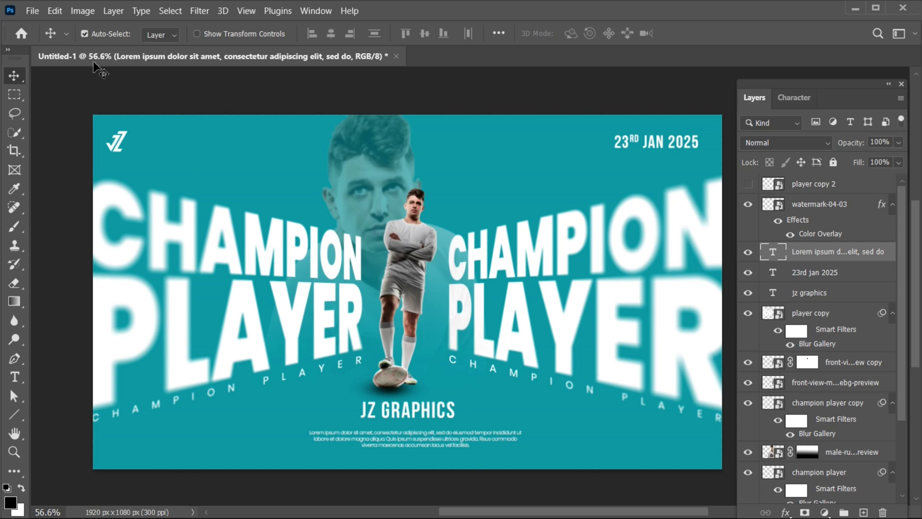
Place the concrete-wall scratched texture image as an embedded layer and enlarge it to about 26% so it covers the whole poster.
click(35, 13)
click(83, 285)
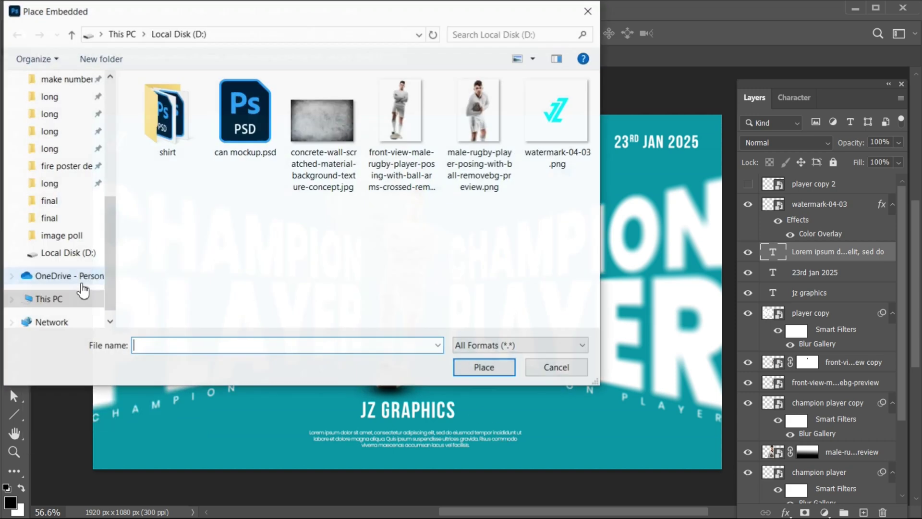
click(310, 135)
click(484, 367)
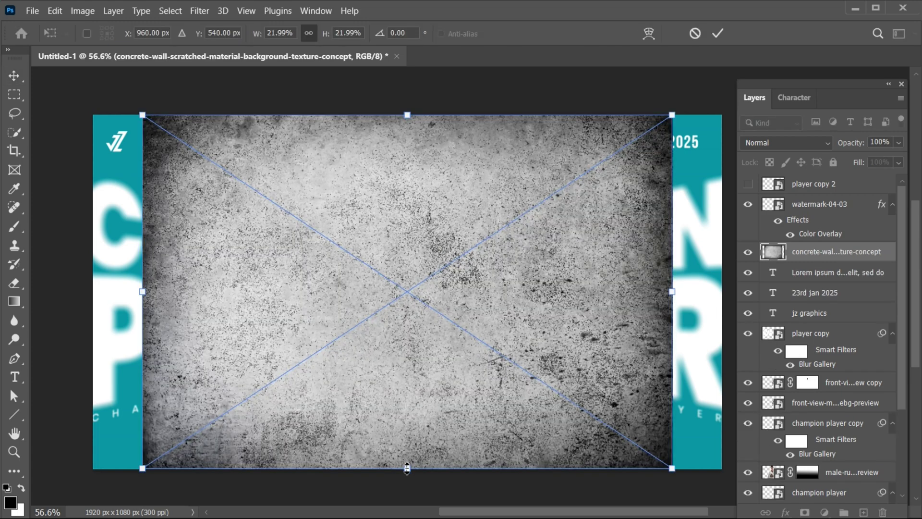
scroll(613, 387, right, 1)
drag(646, 291, 696, 295)
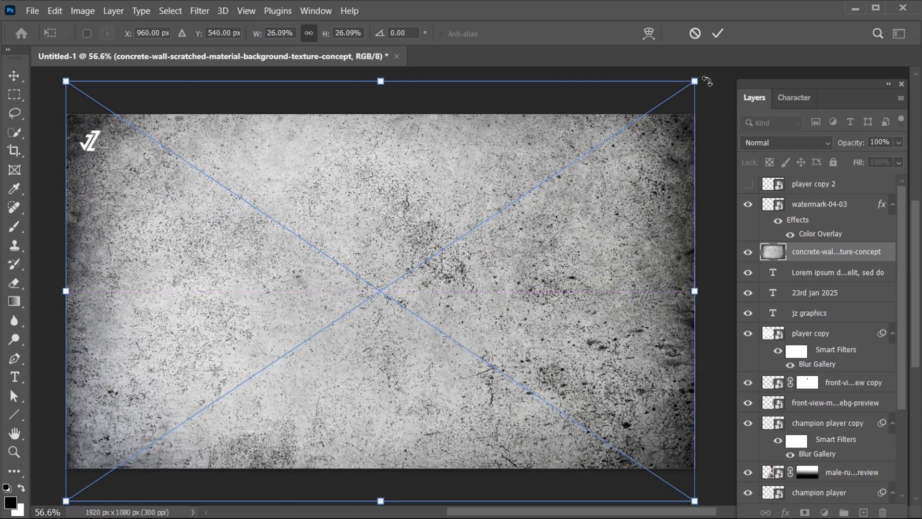
click(716, 33)
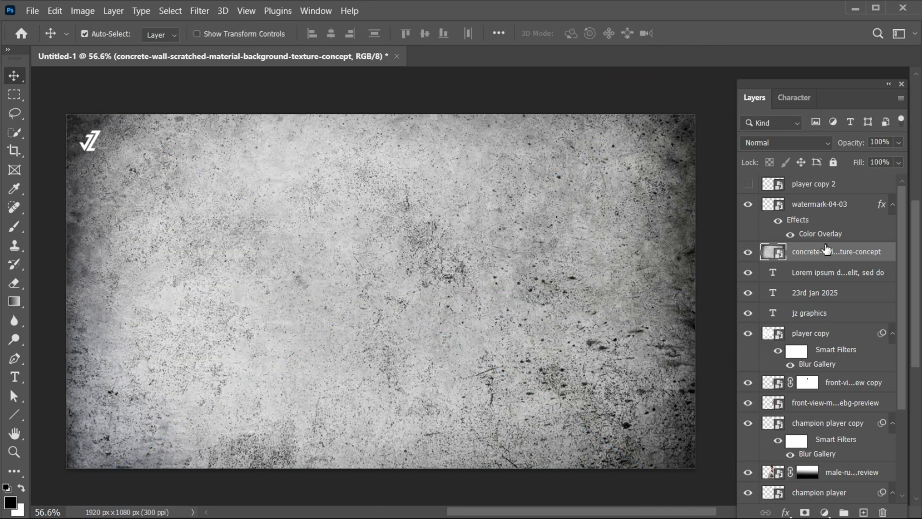
Move the concrete texture layer above the logo layer and set its blend mode to Overlay.
drag(826, 247, 822, 205)
click(797, 142)
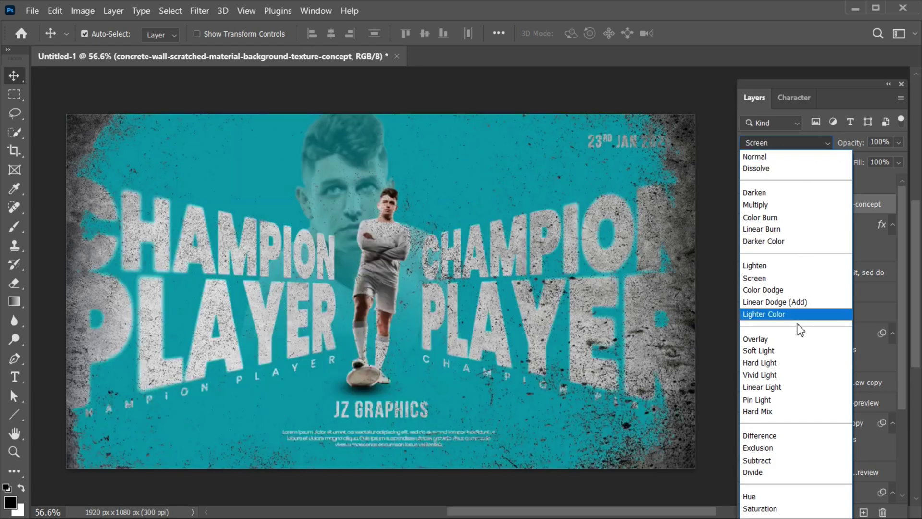
click(794, 335)
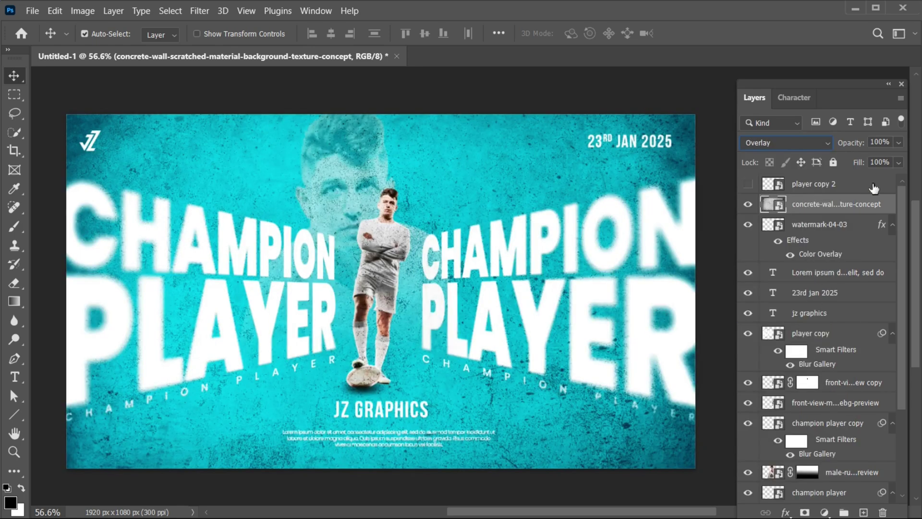
Lower the concrete texture layer's opacity until only a faint grain remains, and collapse the Layers panel to review the poster.
click(898, 142)
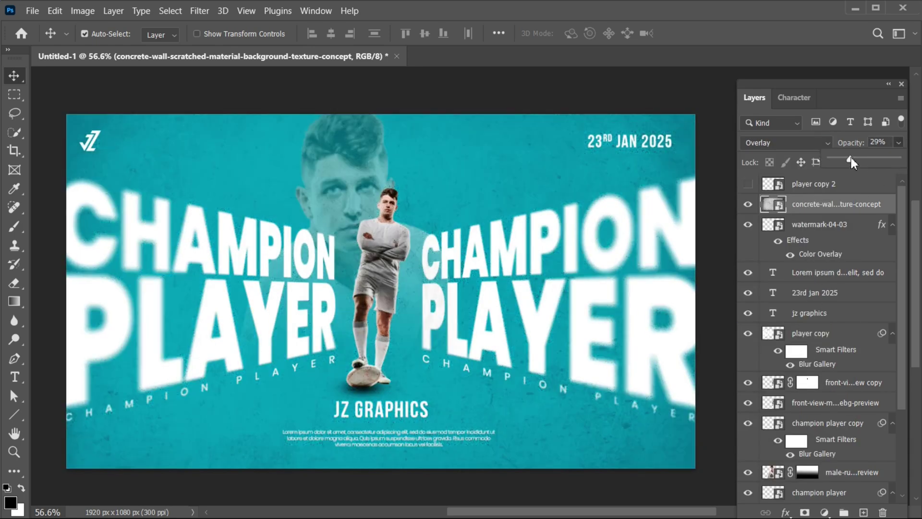
drag(851, 158, 843, 157)
click(888, 86)
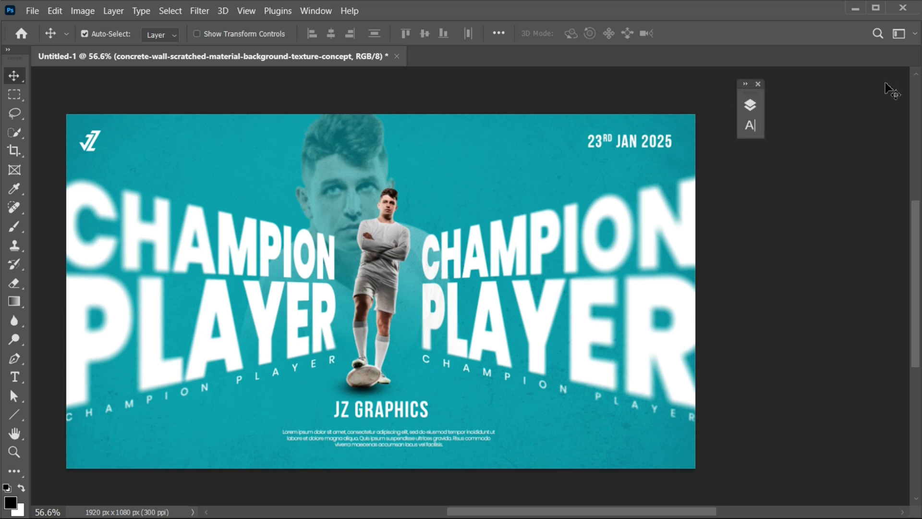
key(ctrl+plus)
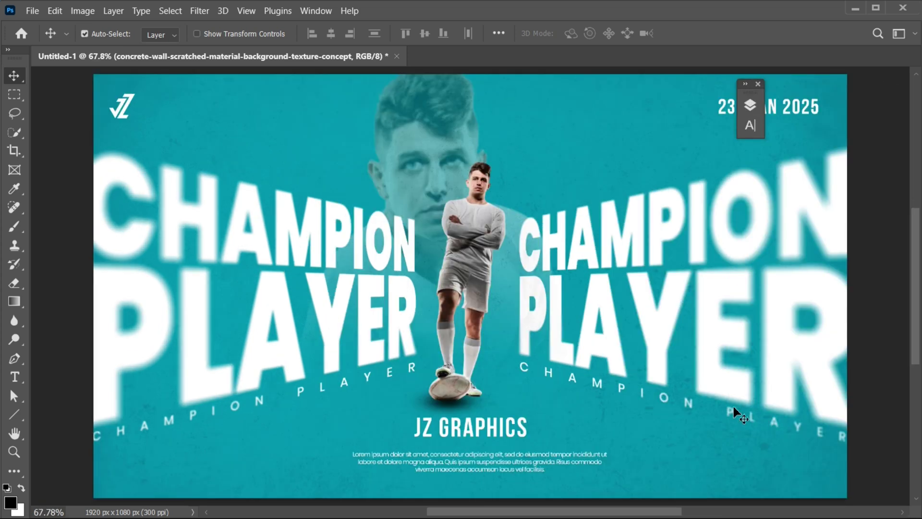